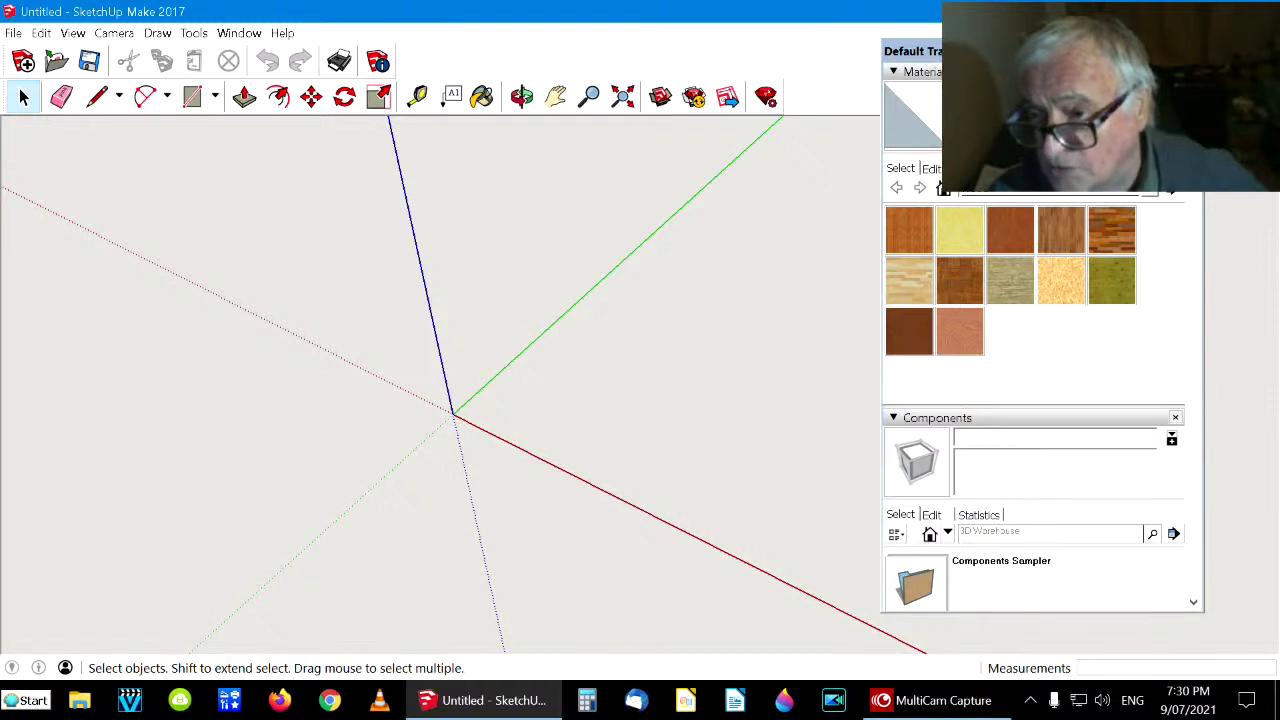
Close the Default Tray to clear the modelling area
click(1192, 51)
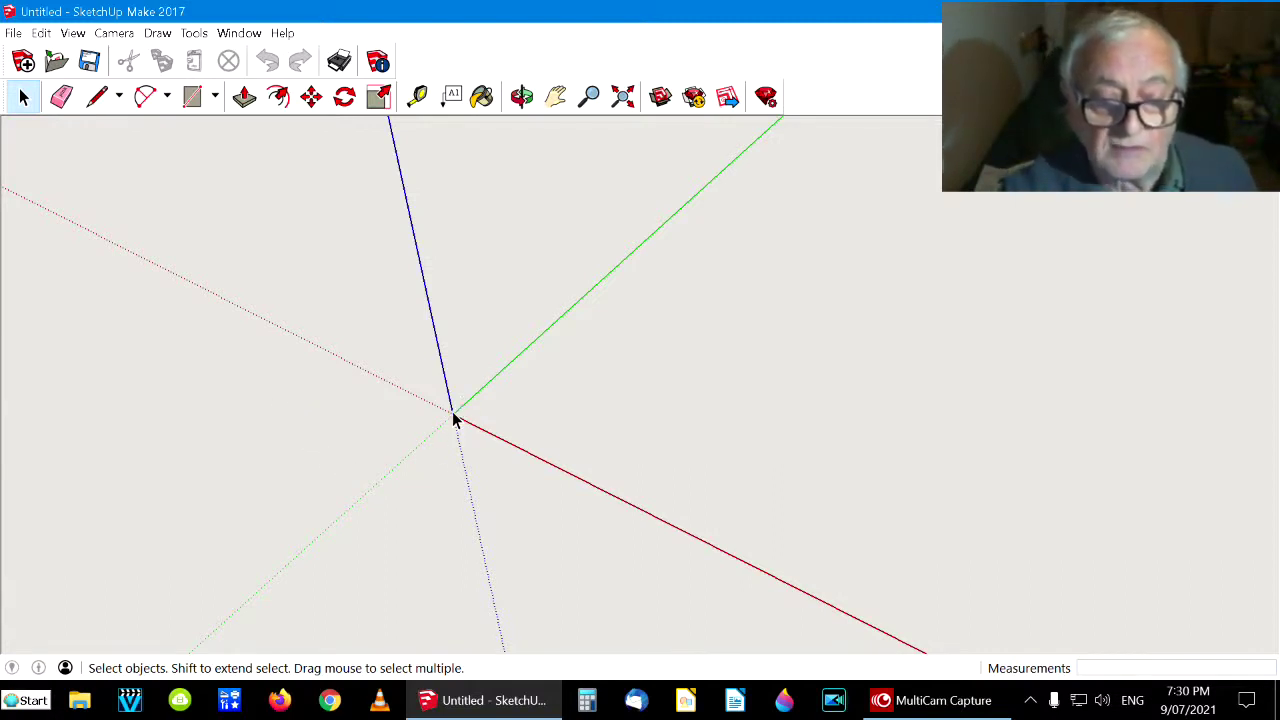
click(326, 624)
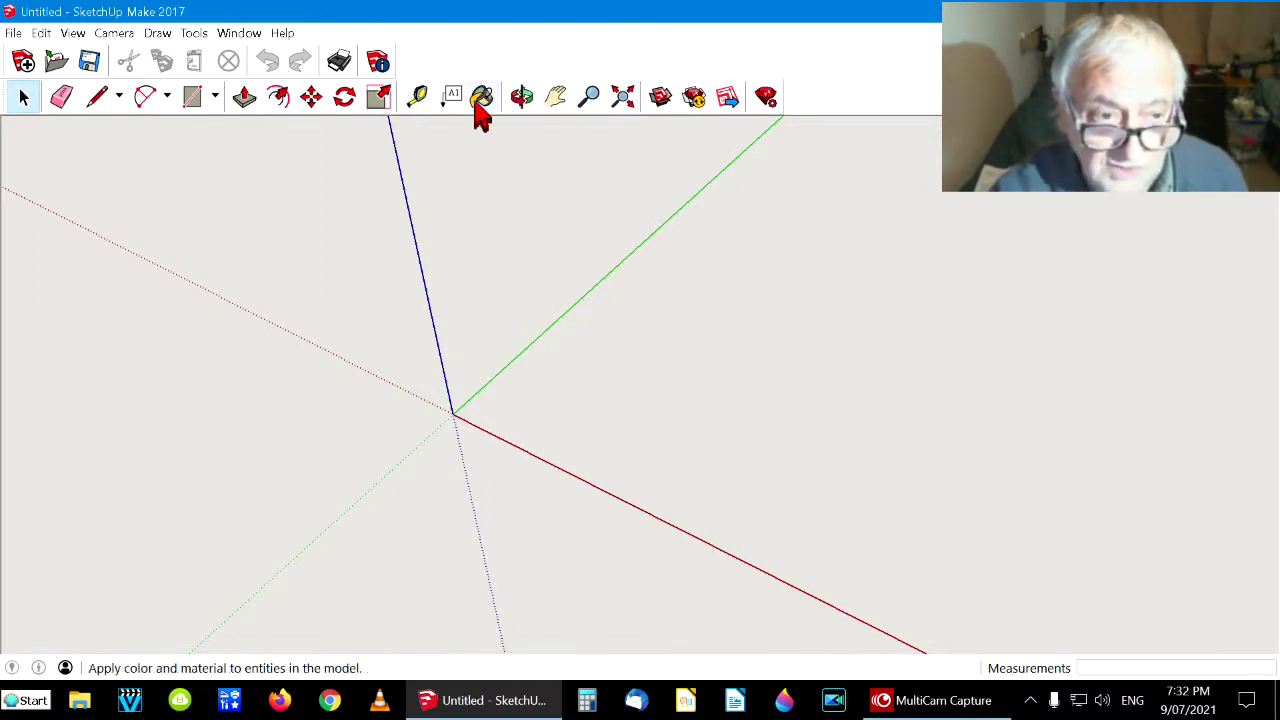
Draw a 1500 by 800 mm rectangle on the ground plane starting at the origin, with its long side along the red axis
click(215, 100)
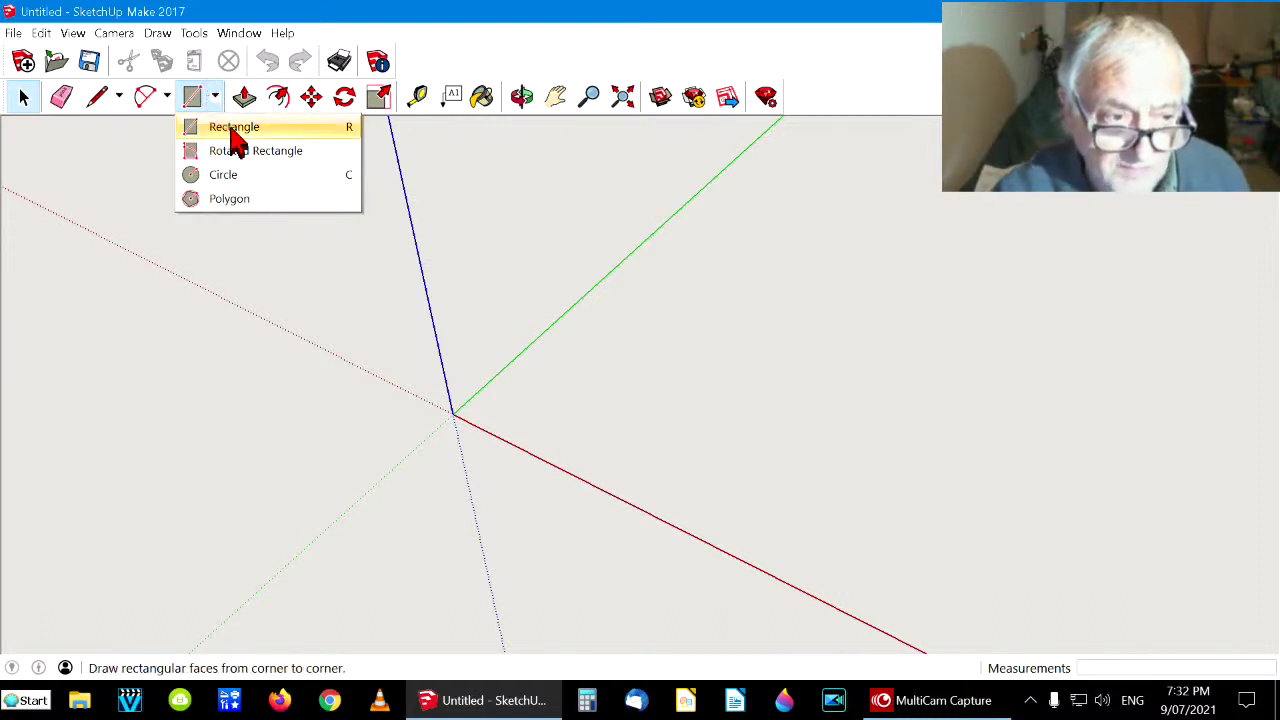
click(234, 132)
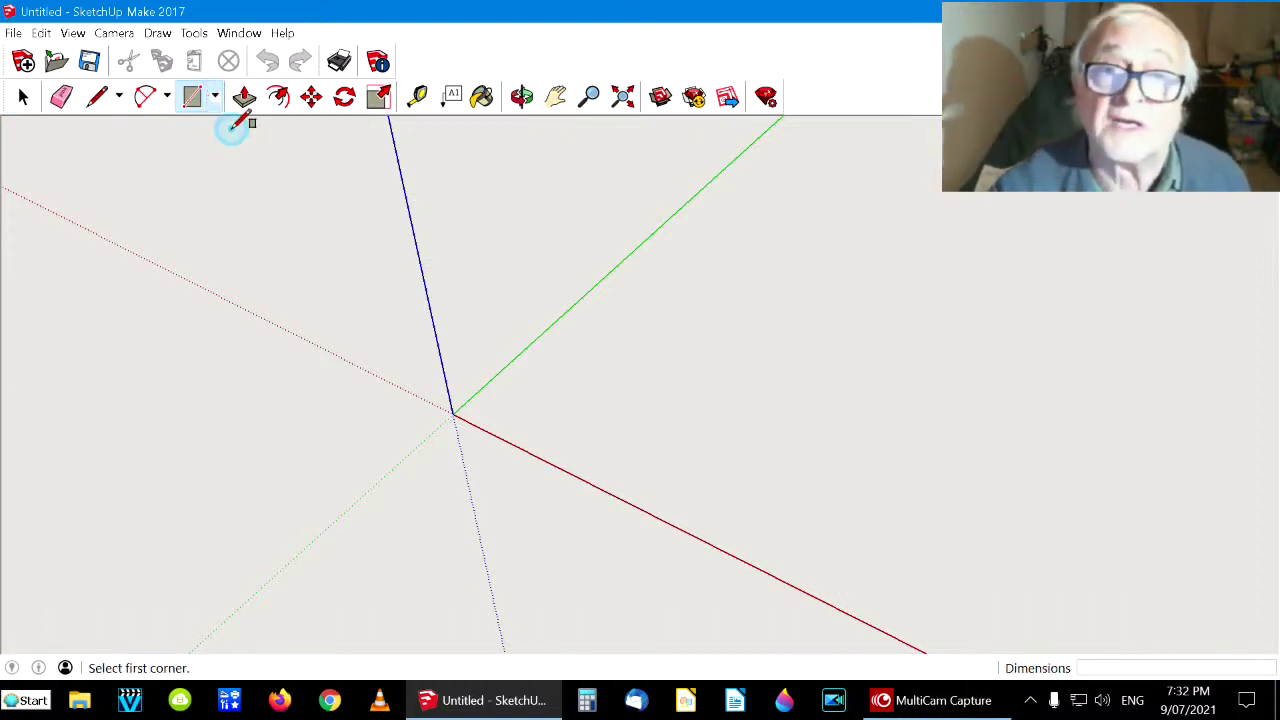
click(453, 412)
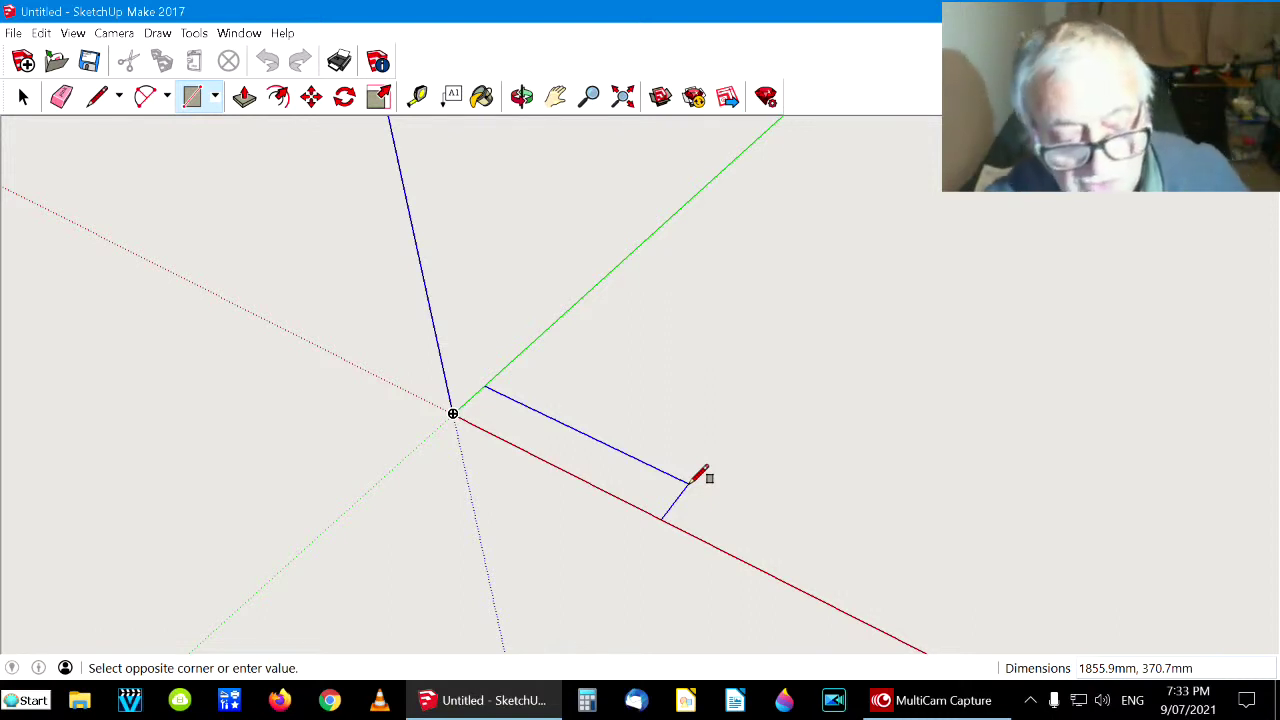
text(1)
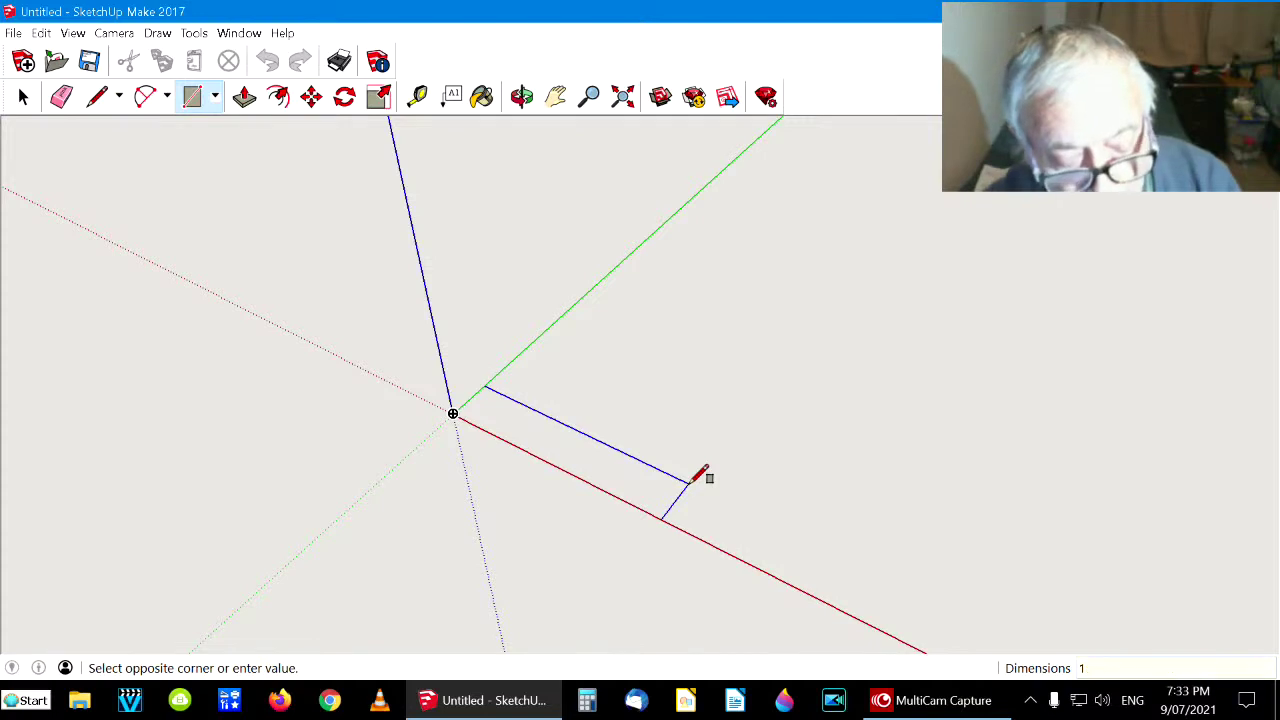
text(500)
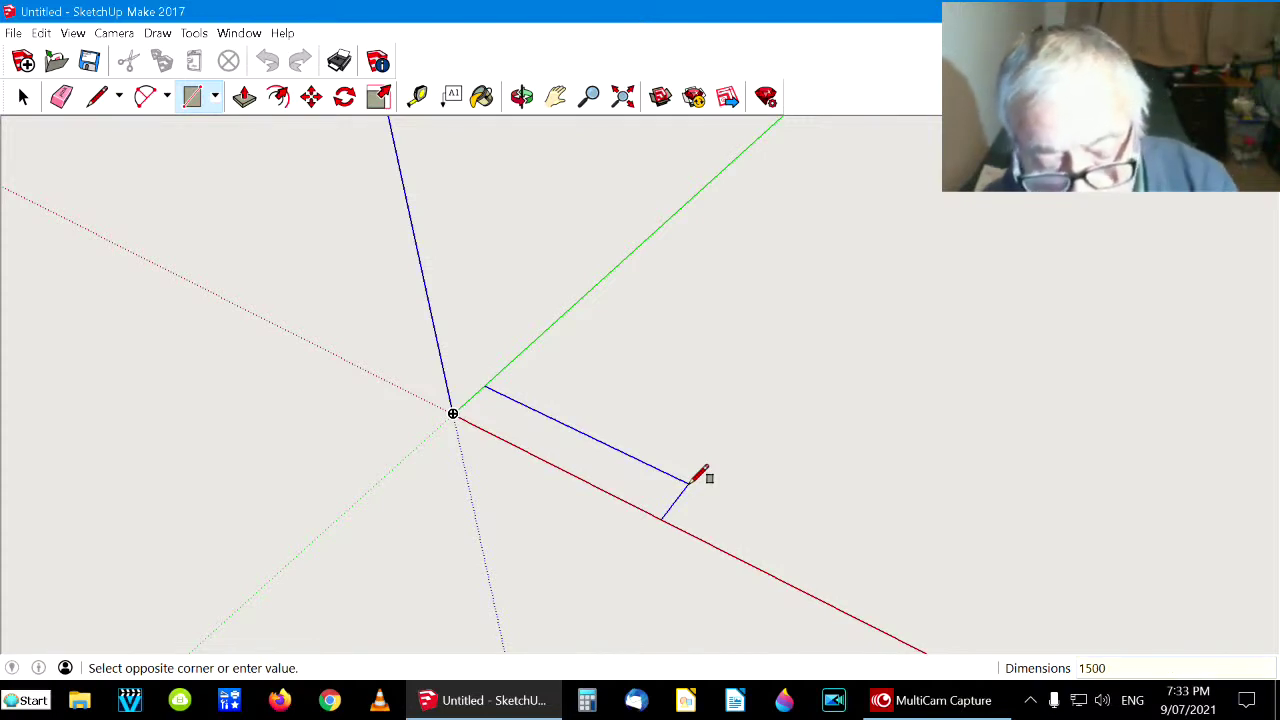
text(,800)
key(Return)
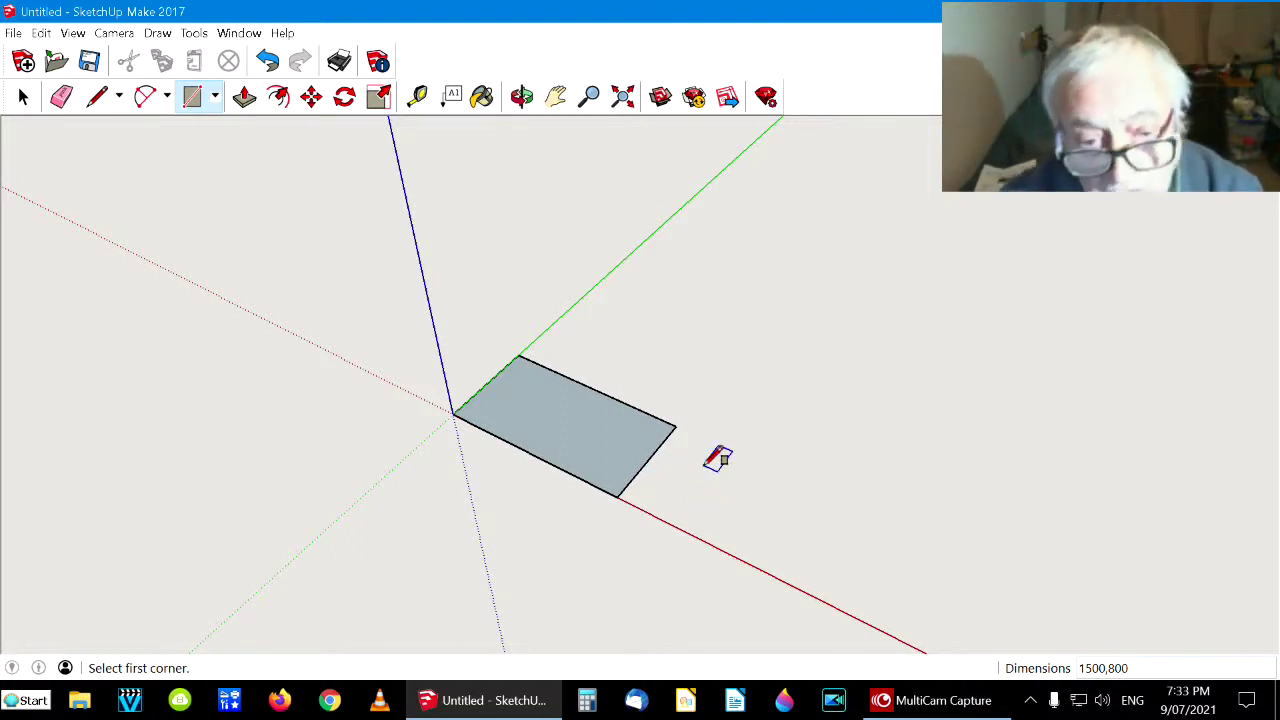
click(24, 100)
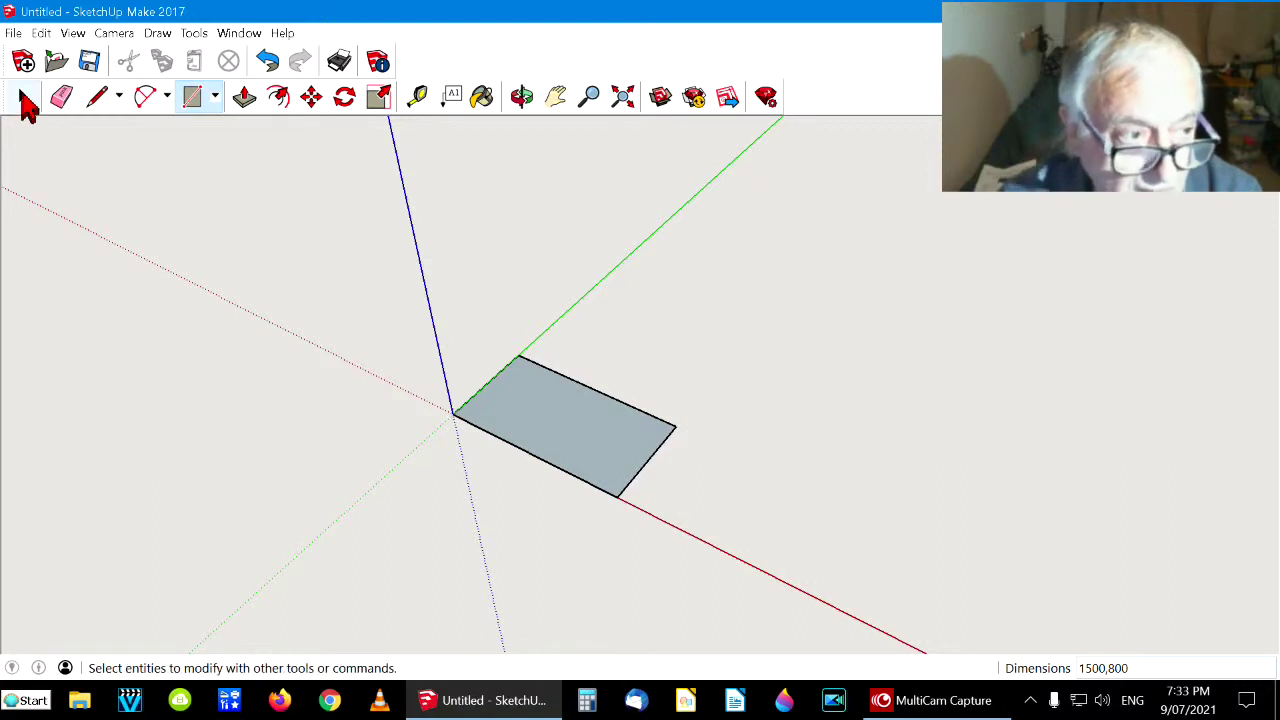
click(26, 103)
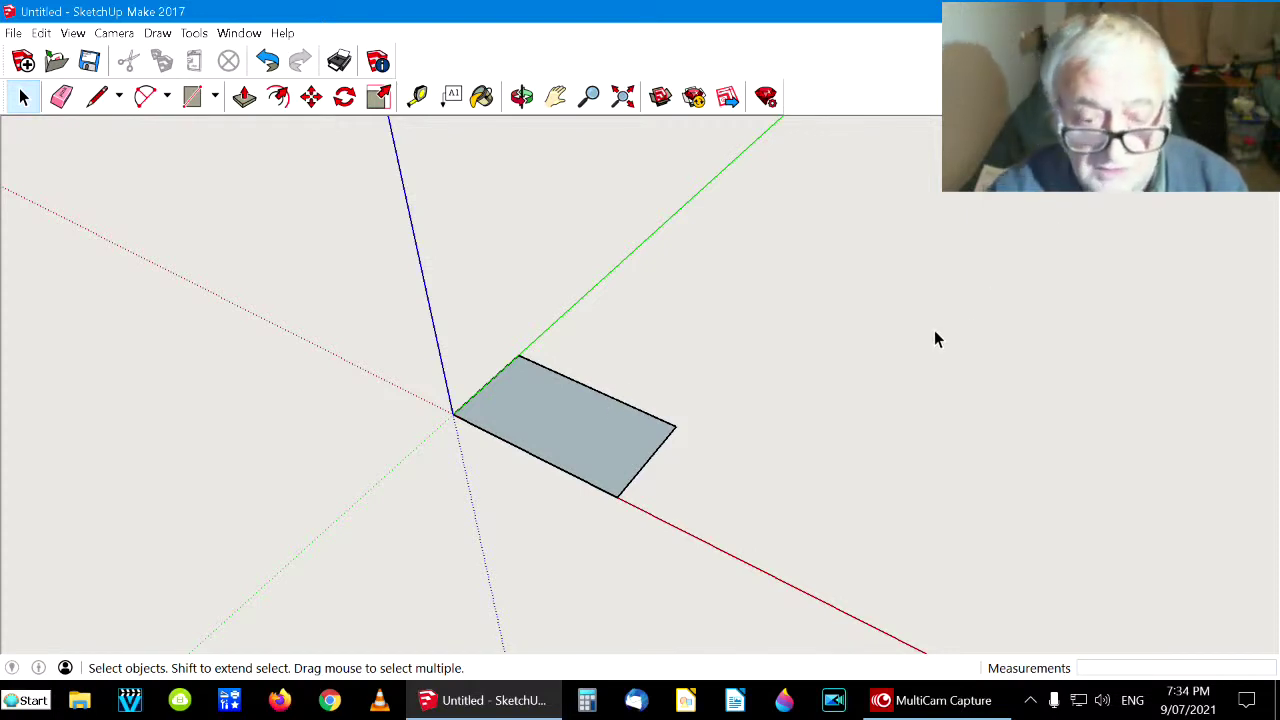
click(22, 103)
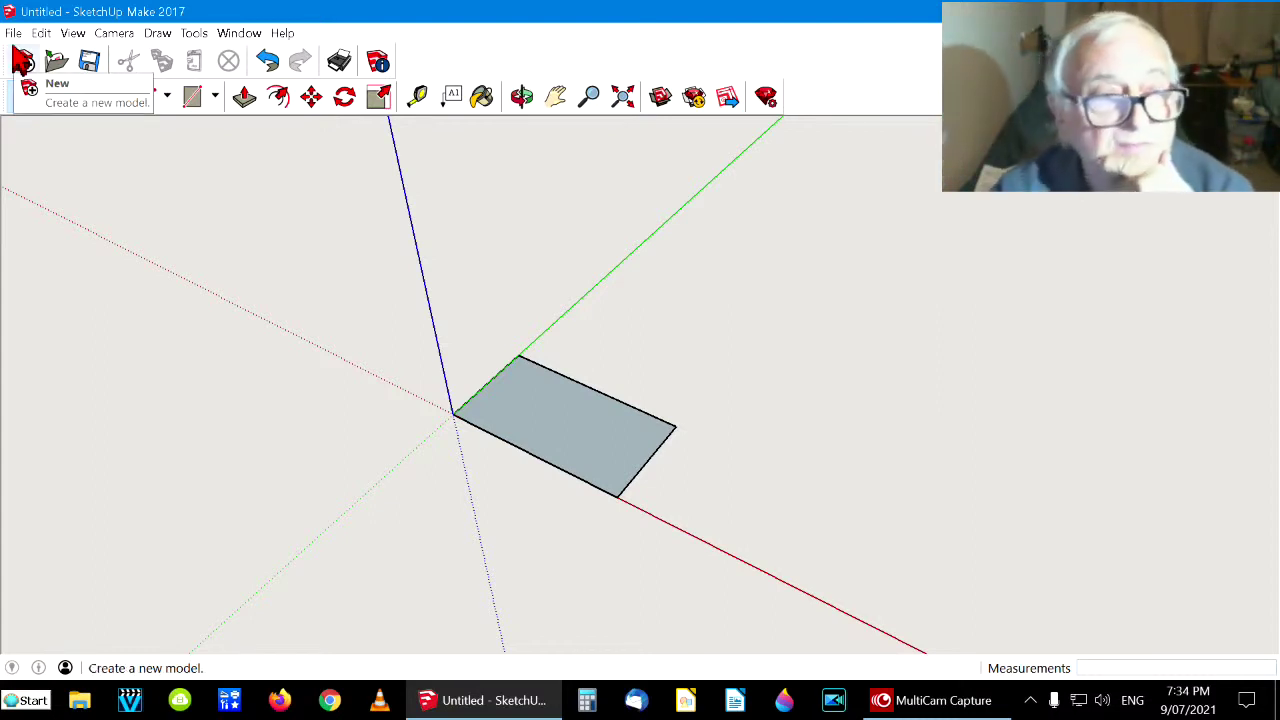
Push/Pull the rectangle upward to a thickness of 30 mm
click(246, 101)
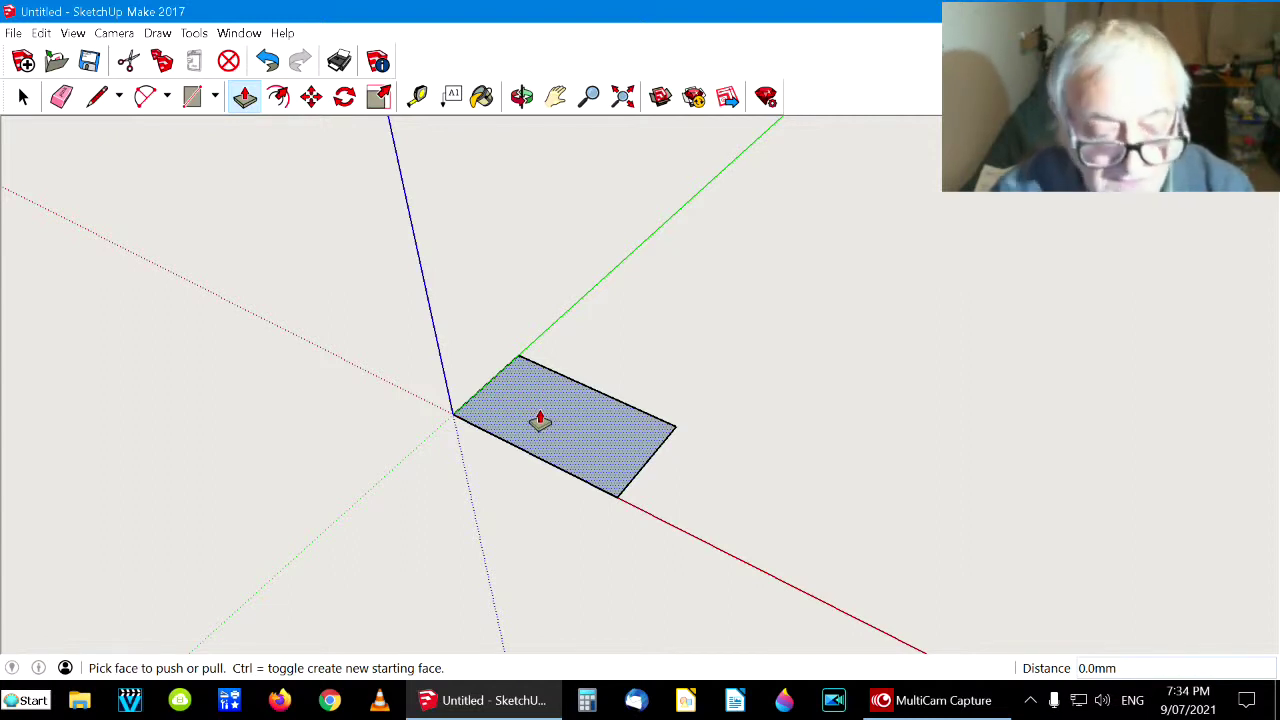
drag(540, 421, 523, 323)
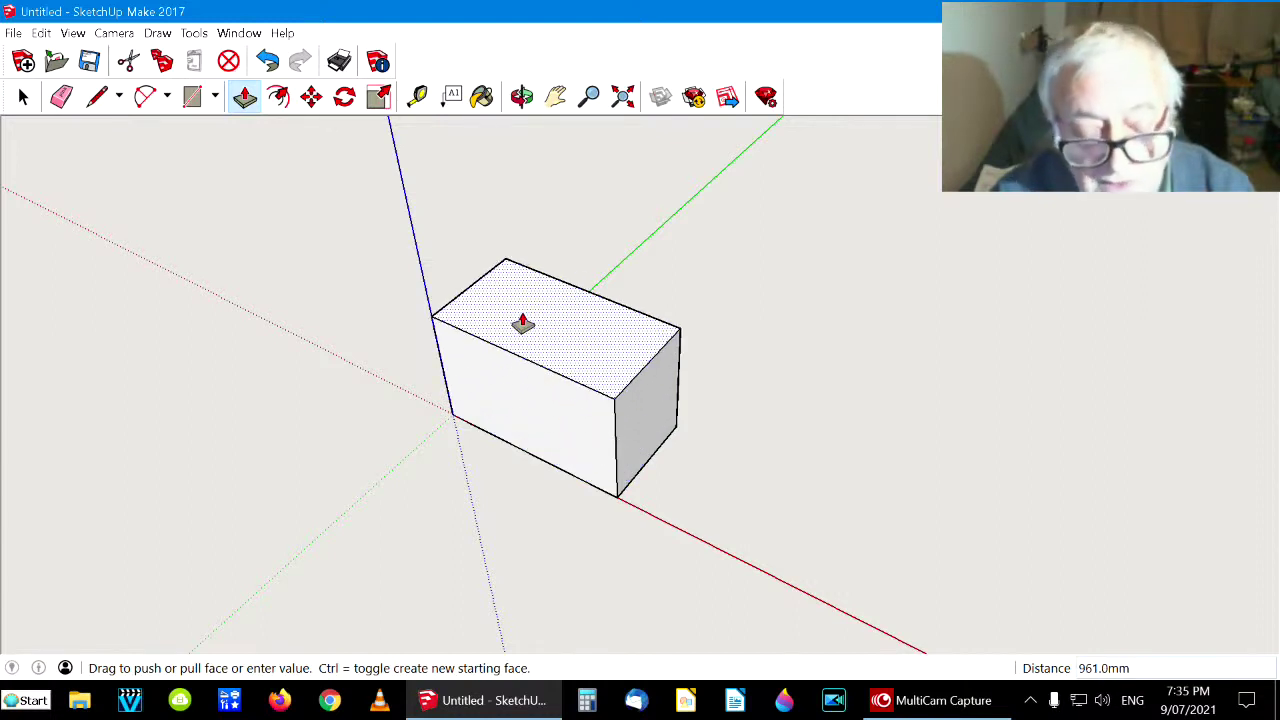
text(3)
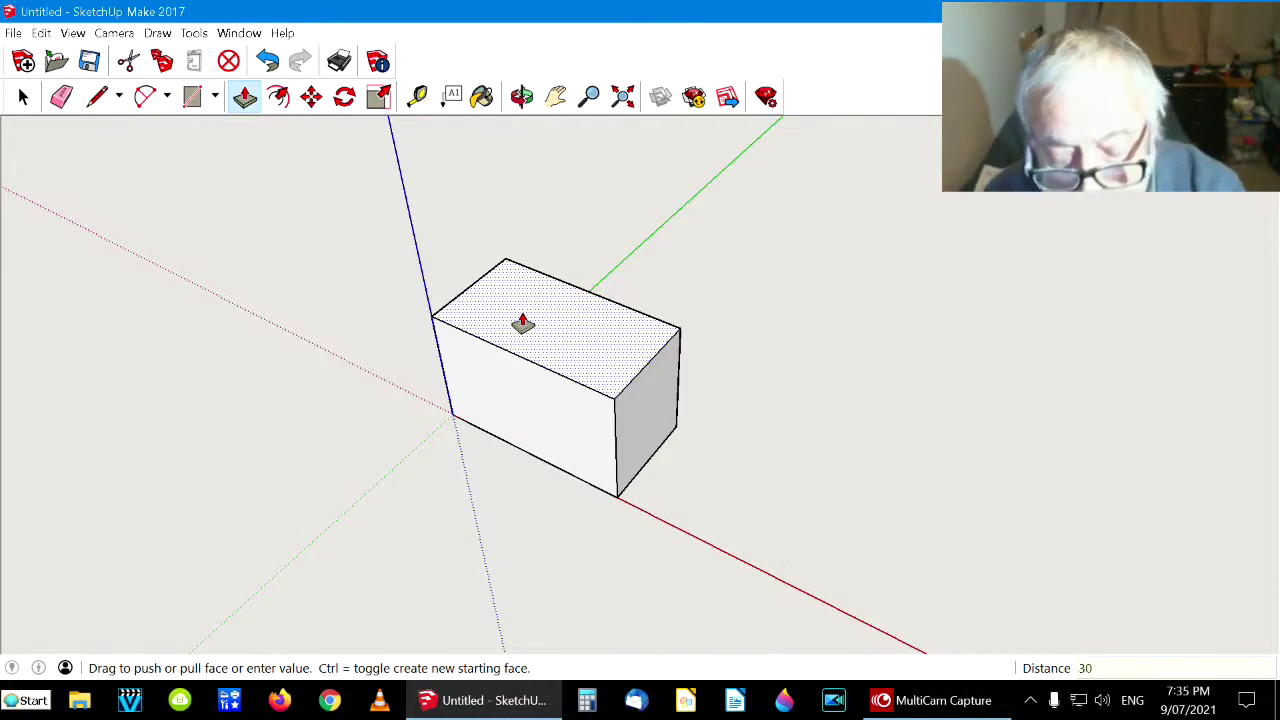
text(0)
key(Return)
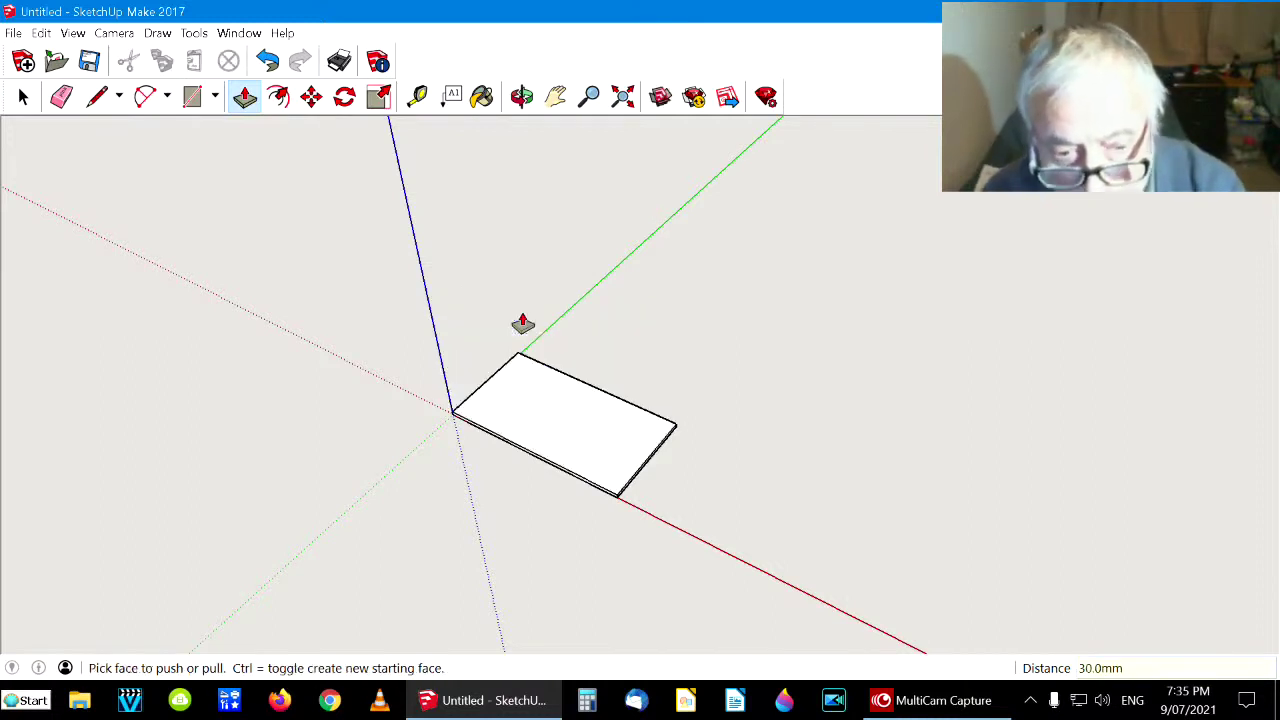
Select the whole slab, make it a component named "top", and clear the selection
click(20, 100)
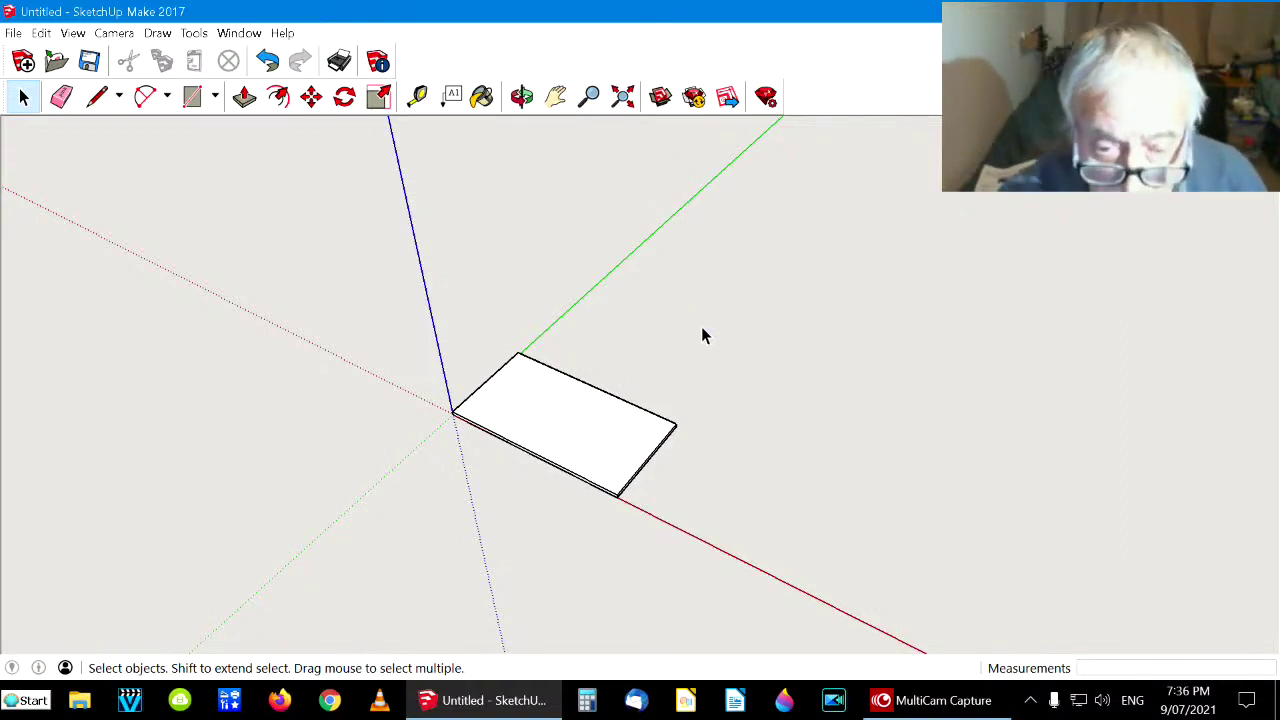
drag(701, 326, 566, 510)
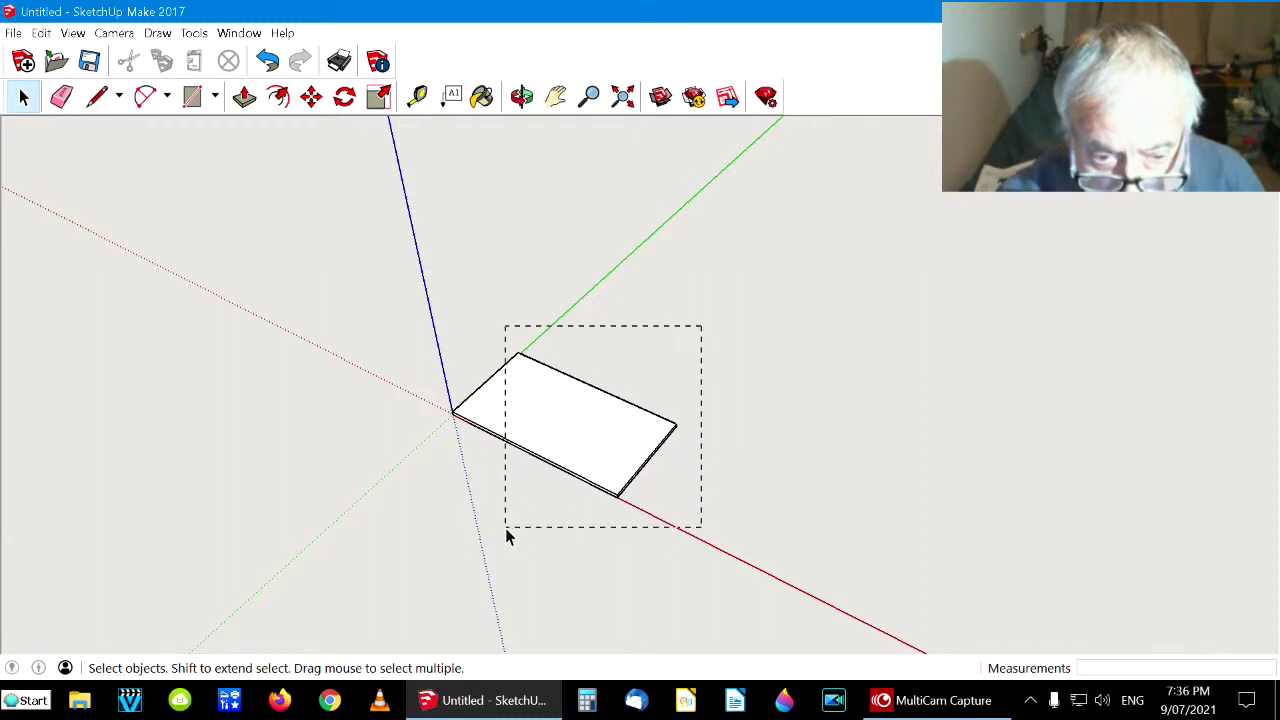
drag(431, 536, 431, 536)
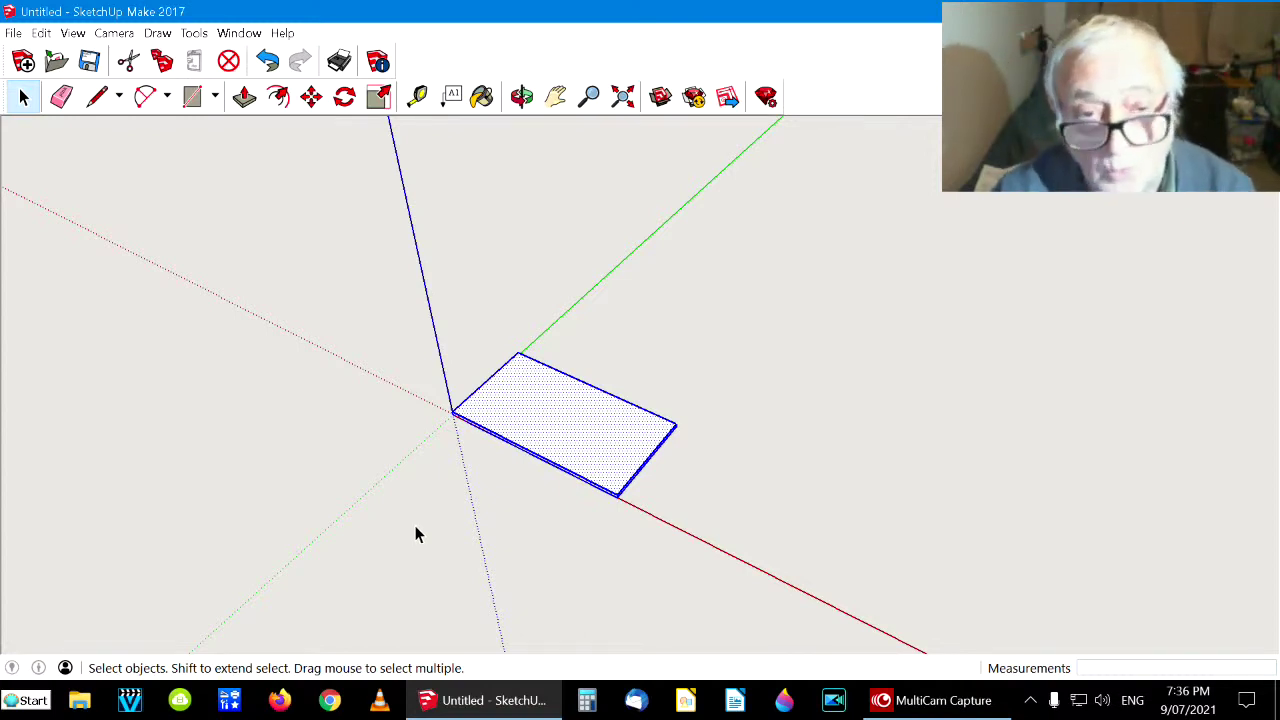
click(40, 33)
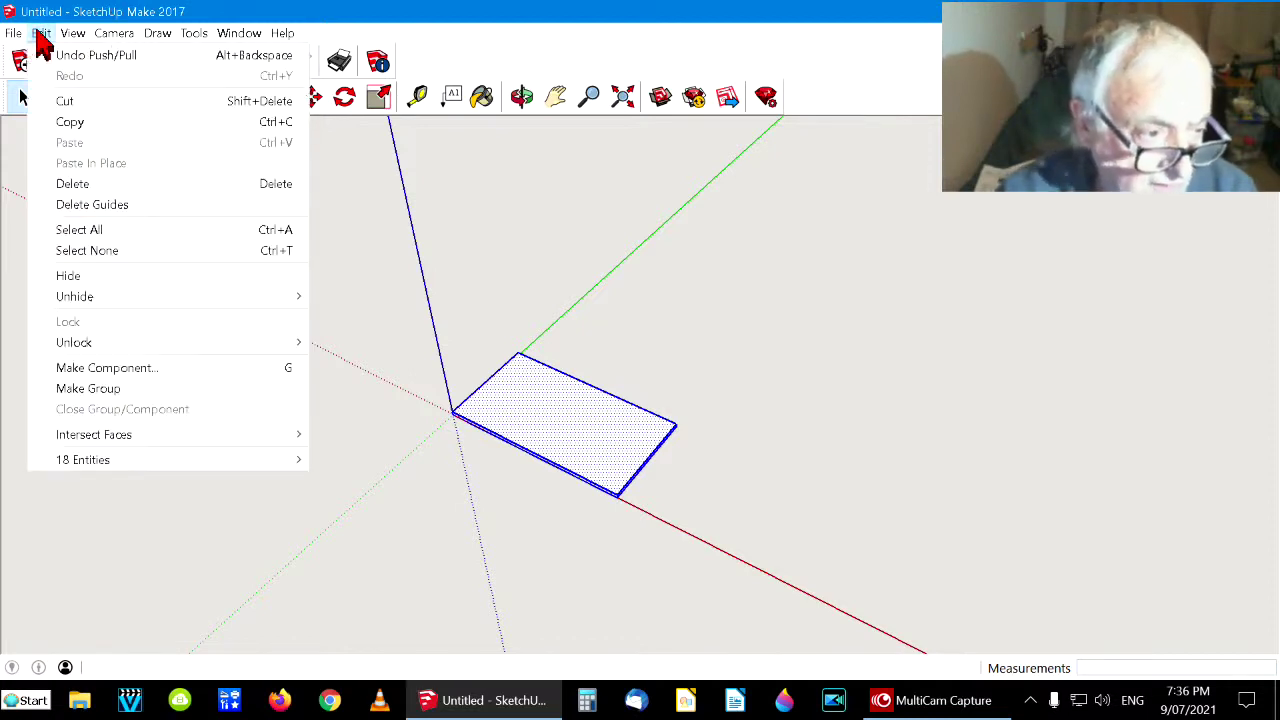
click(128, 370)
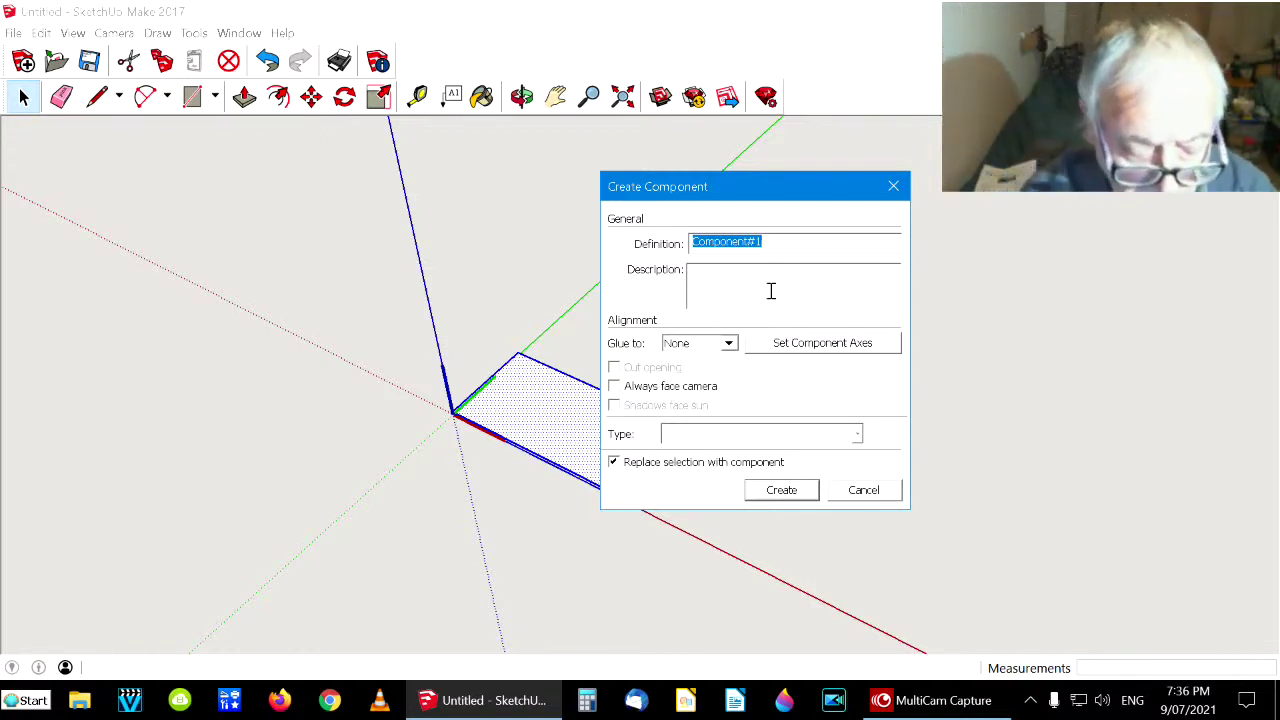
text(to)
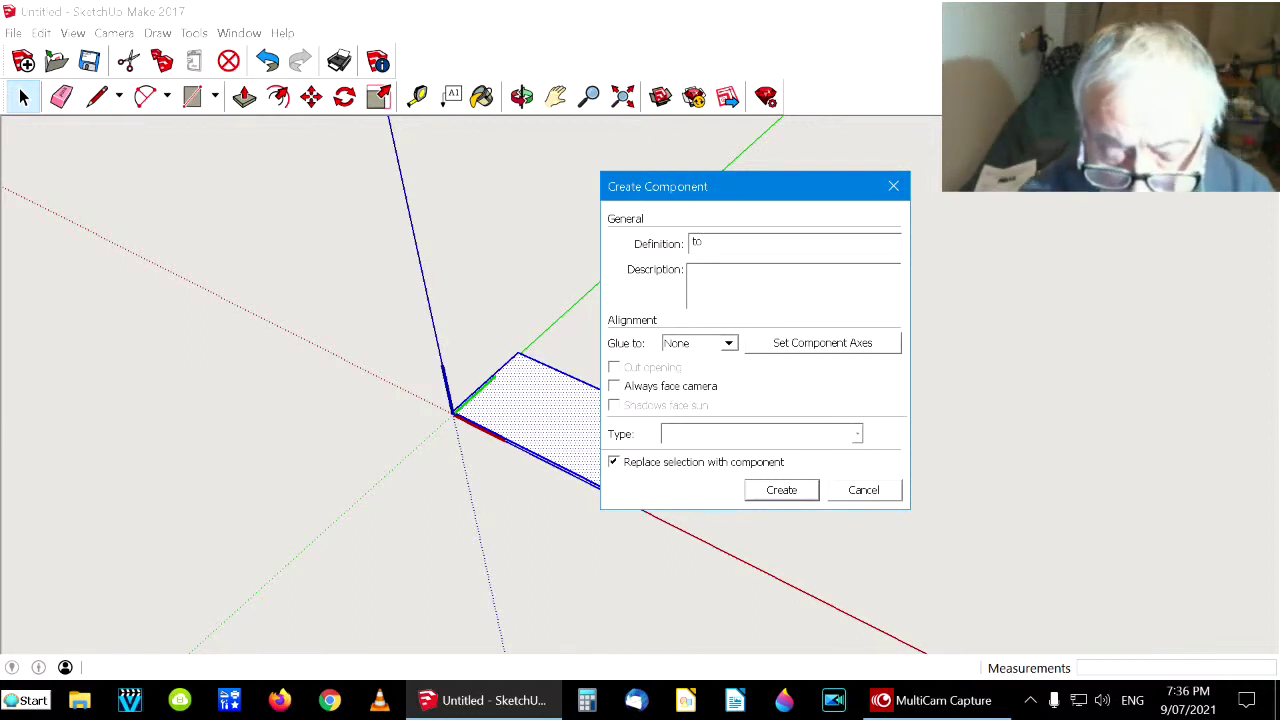
text(p)
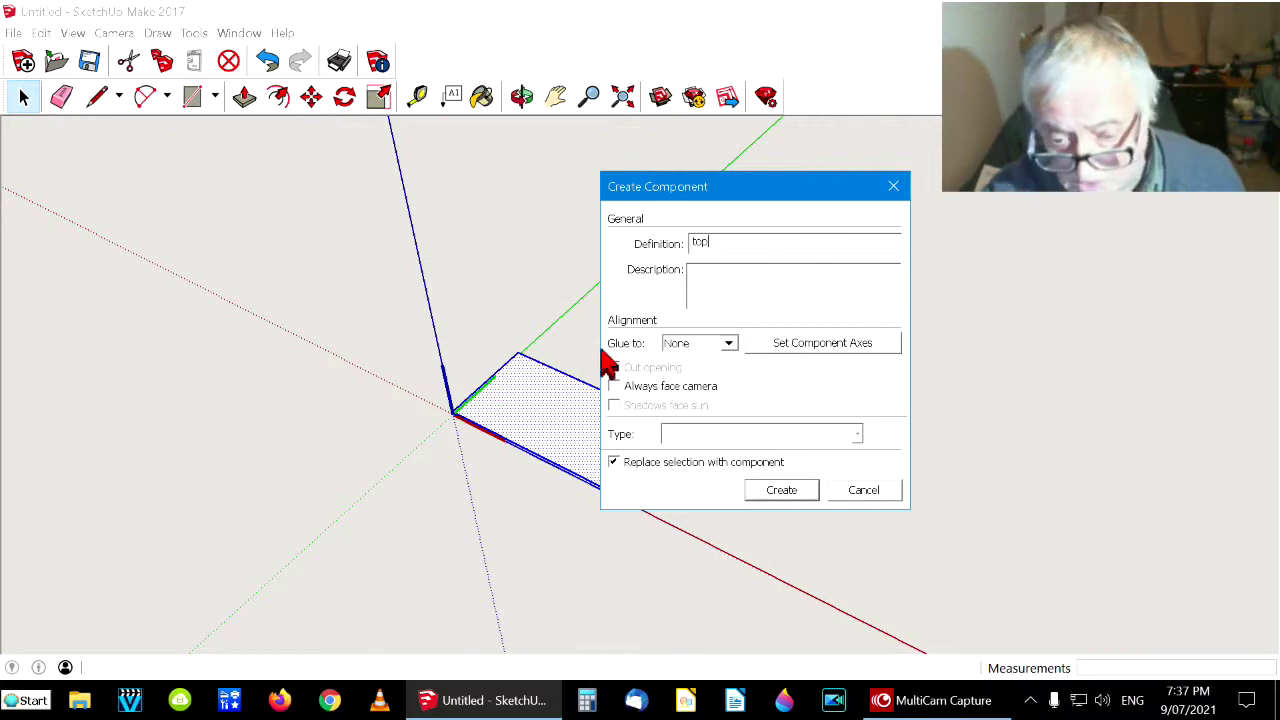
click(779, 492)
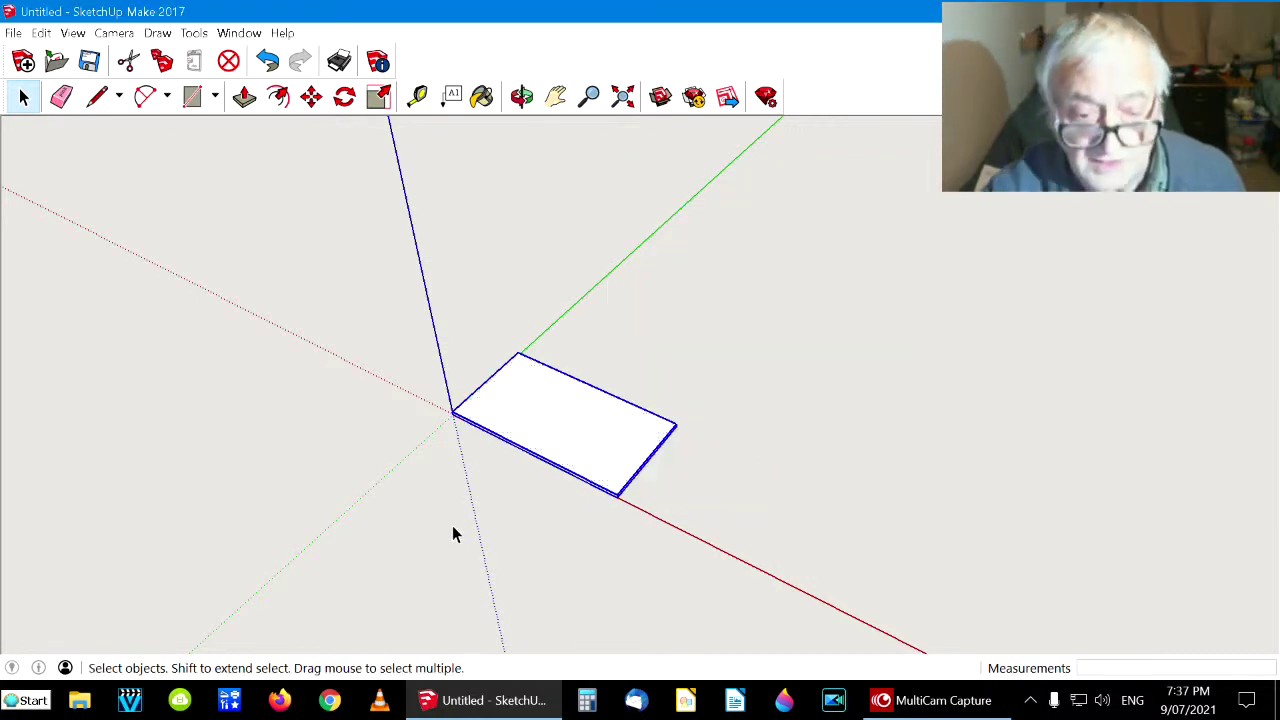
click(286, 417)
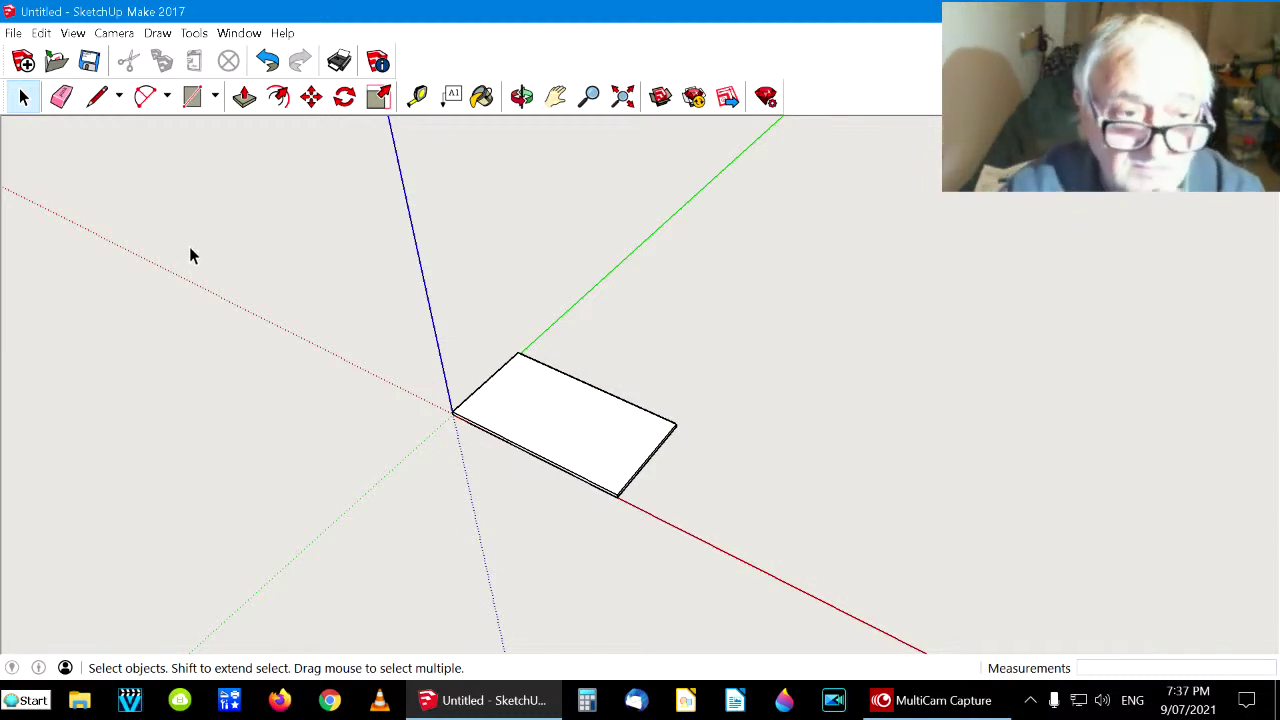
Move the top component about 2260 mm away from the origin, into the empty area between the negative red and green axes
click(312, 100)
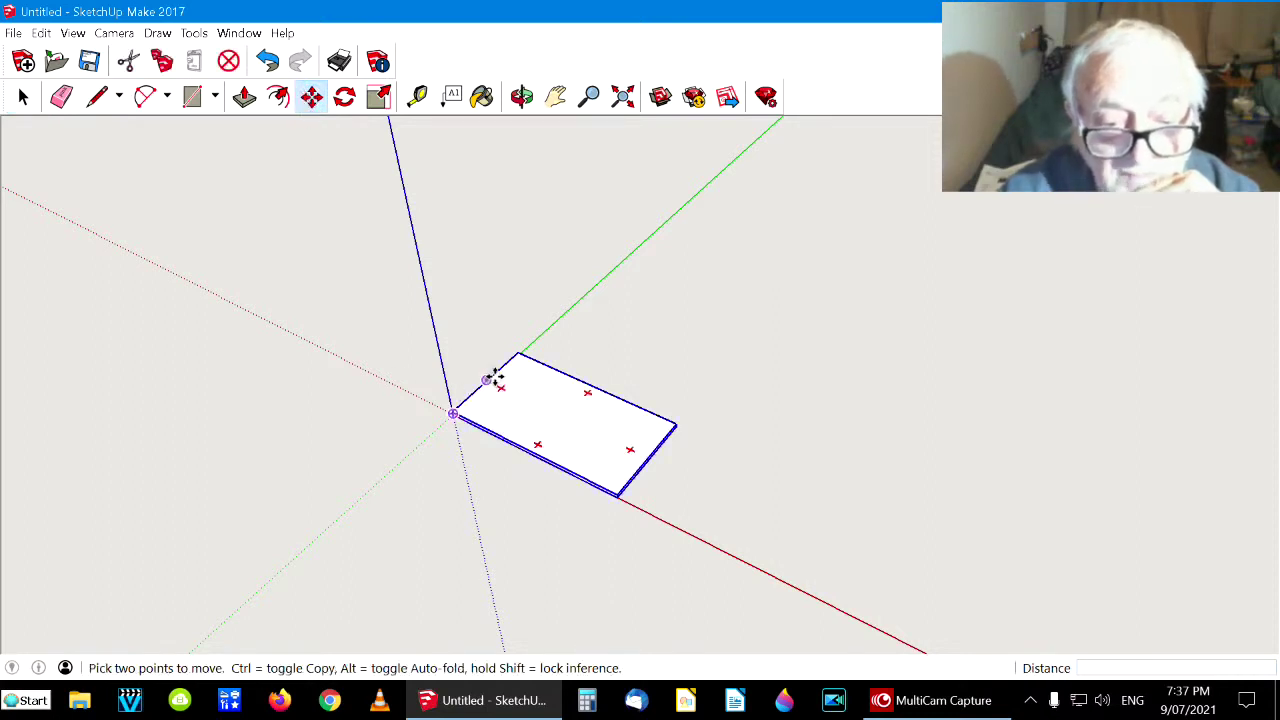
click(562, 416)
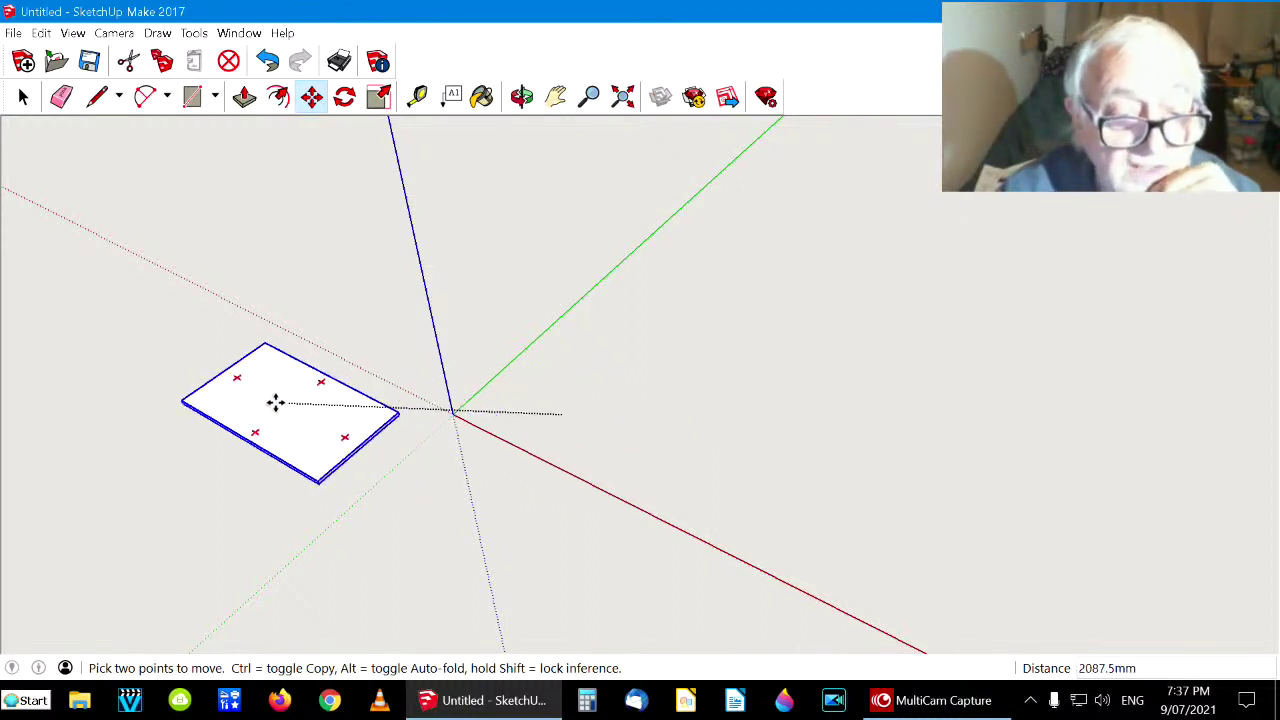
click(280, 416)
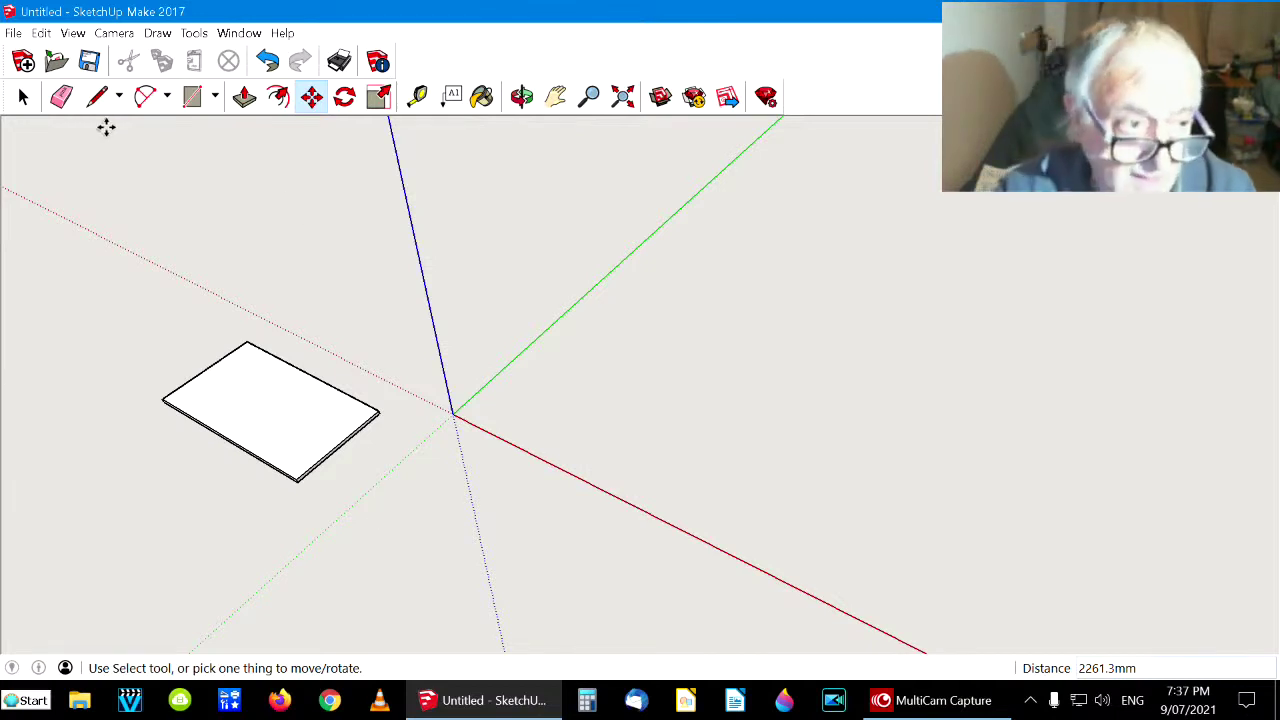
click(25, 100)
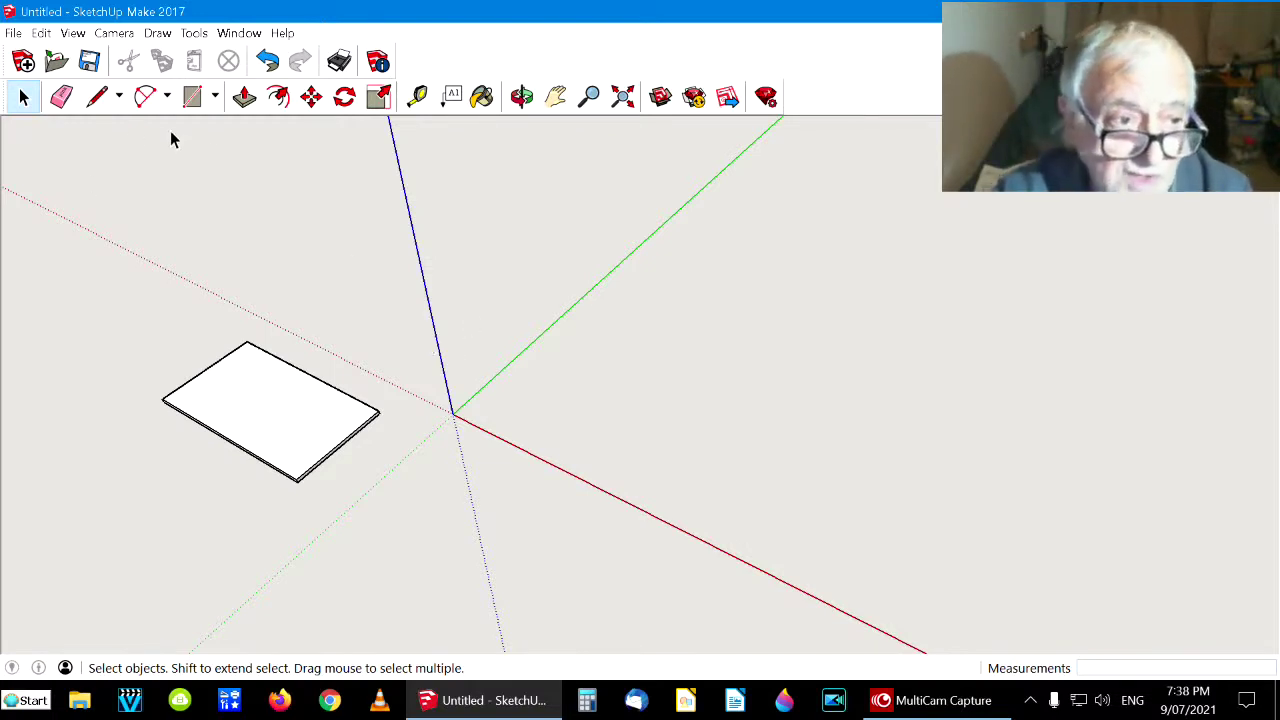
Draw a 75 by 75 mm square on the ground plane with its first corner at the origin
click(192, 97)
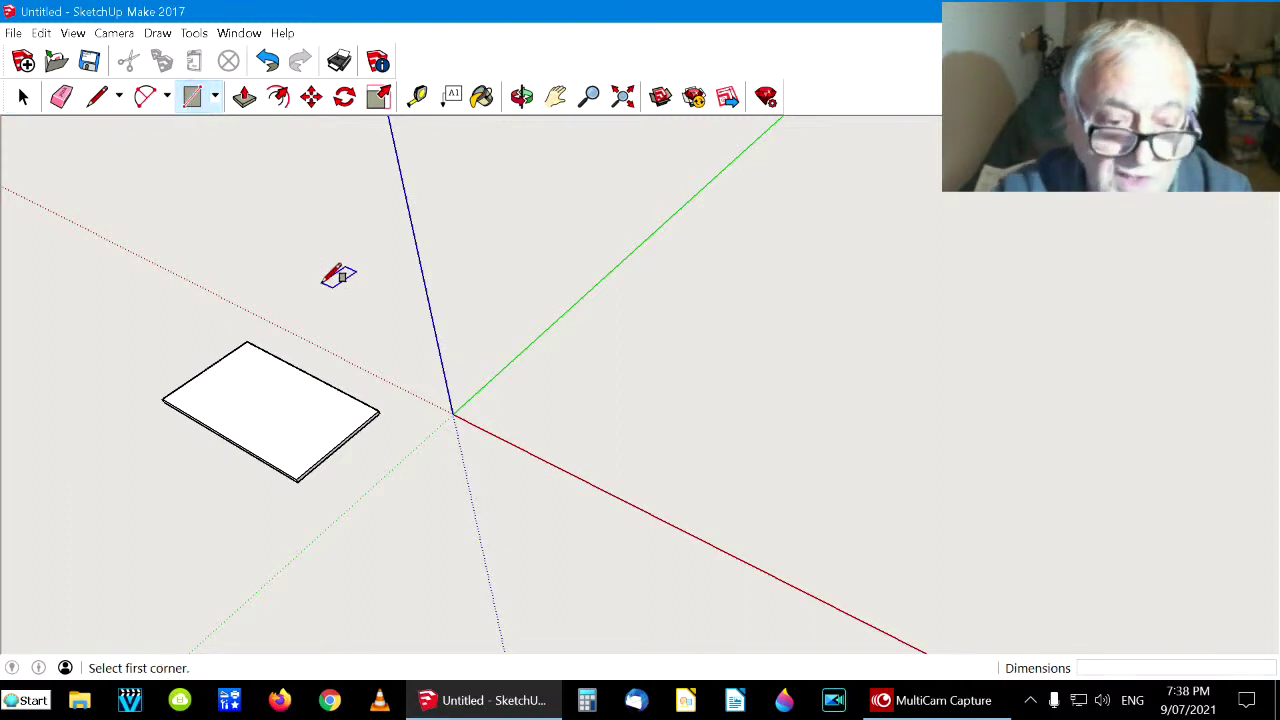
click(453, 413)
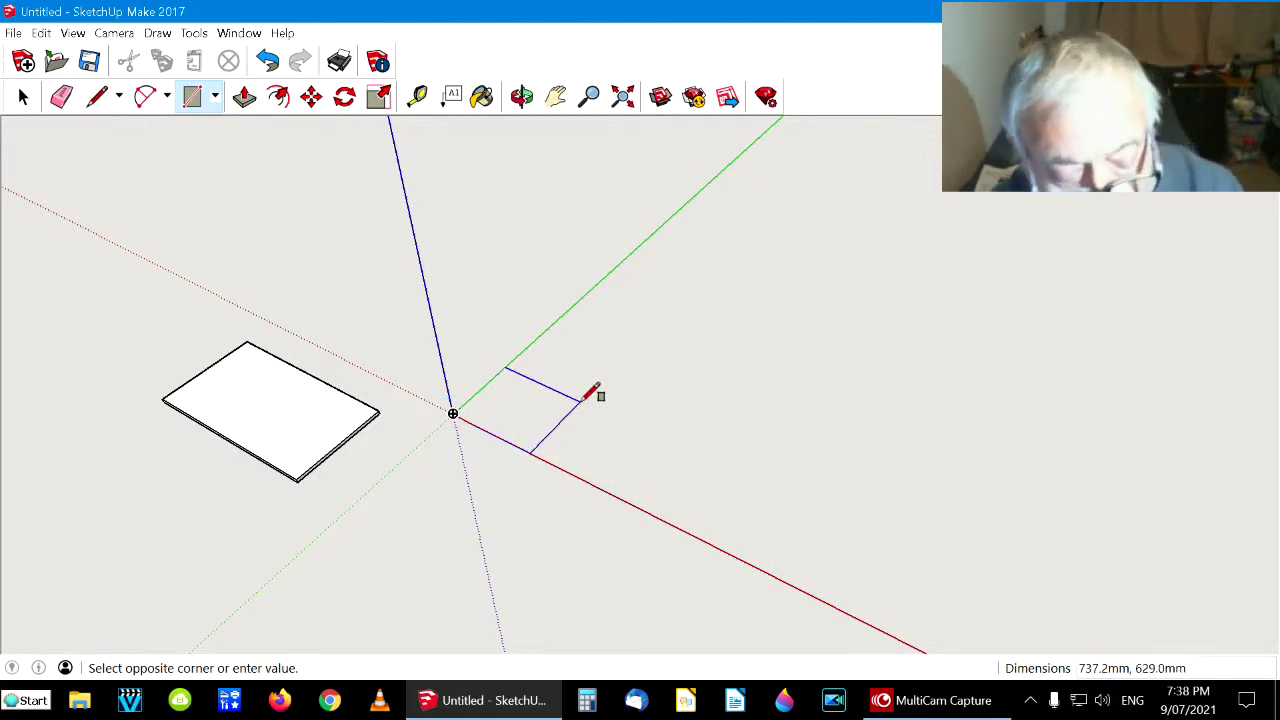
text(75)
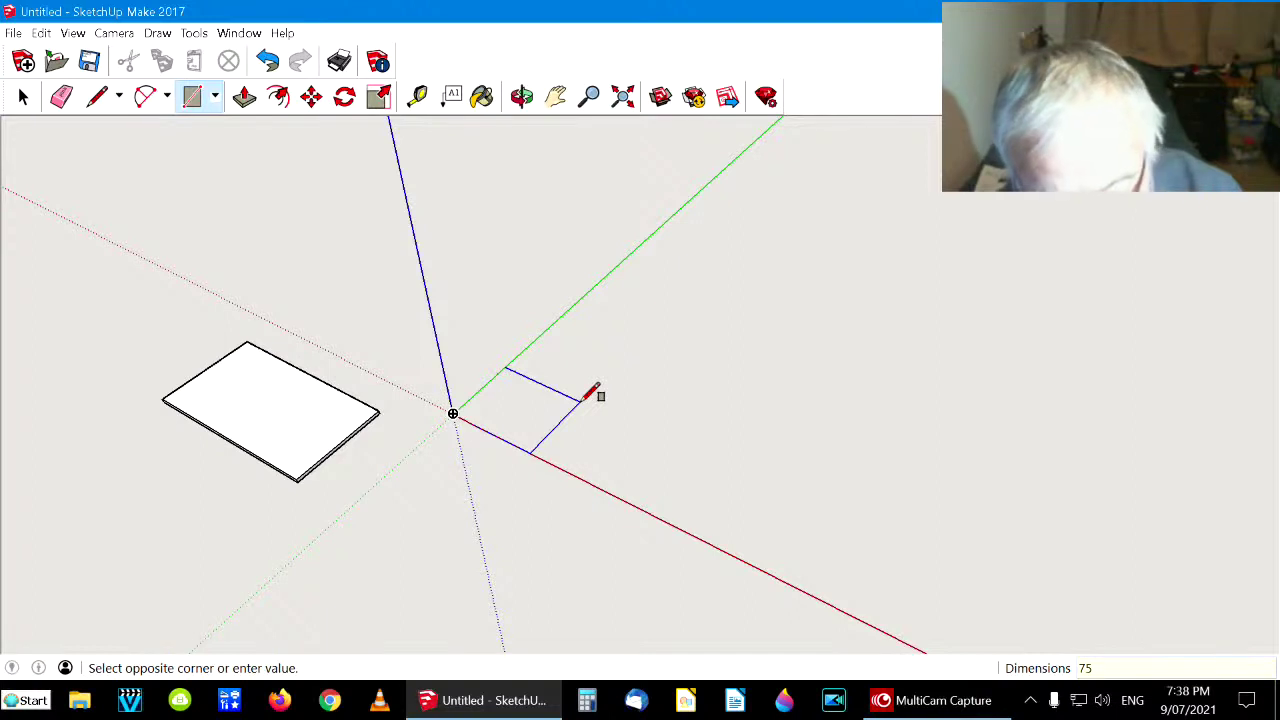
text(,7)
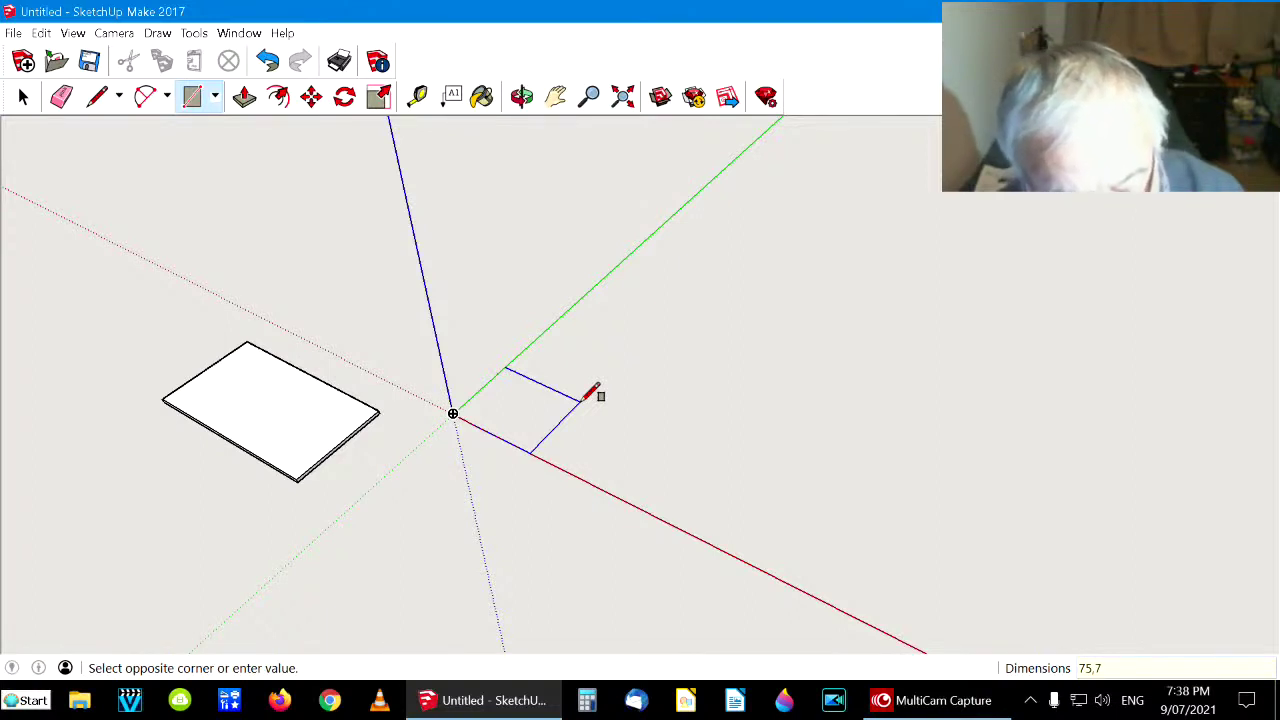
text(5)
key(Return)
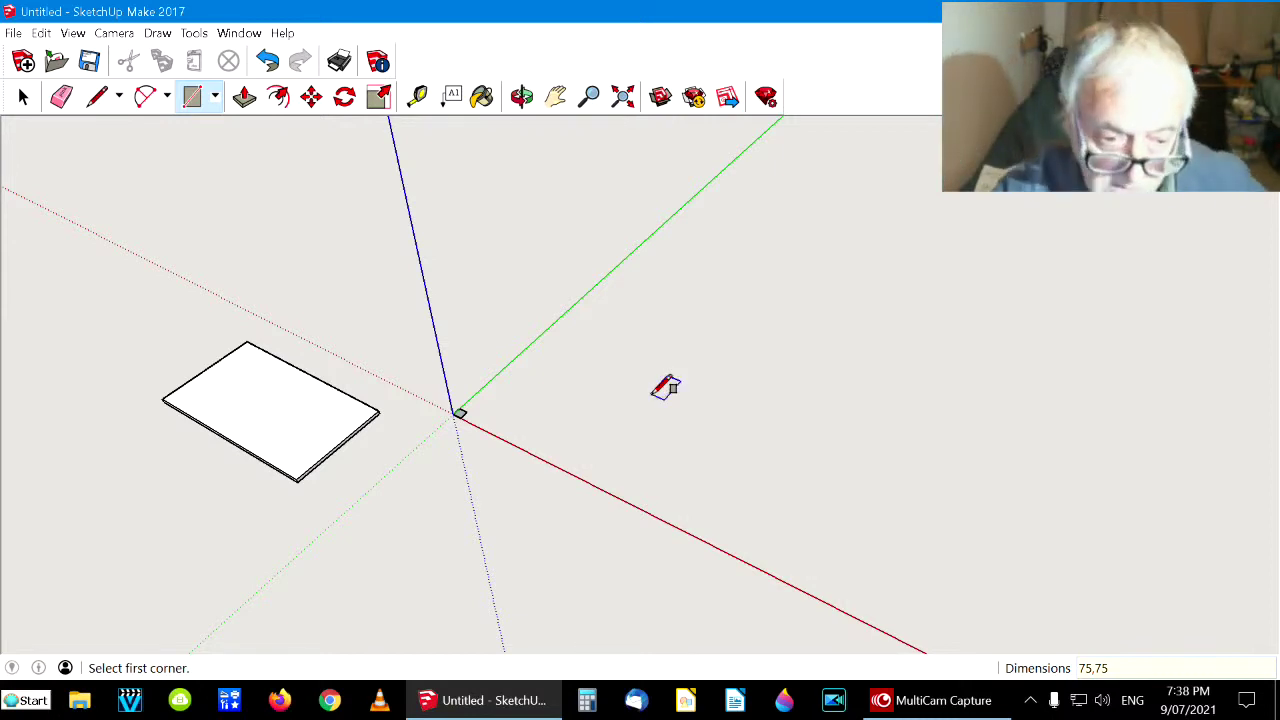
click(24, 100)
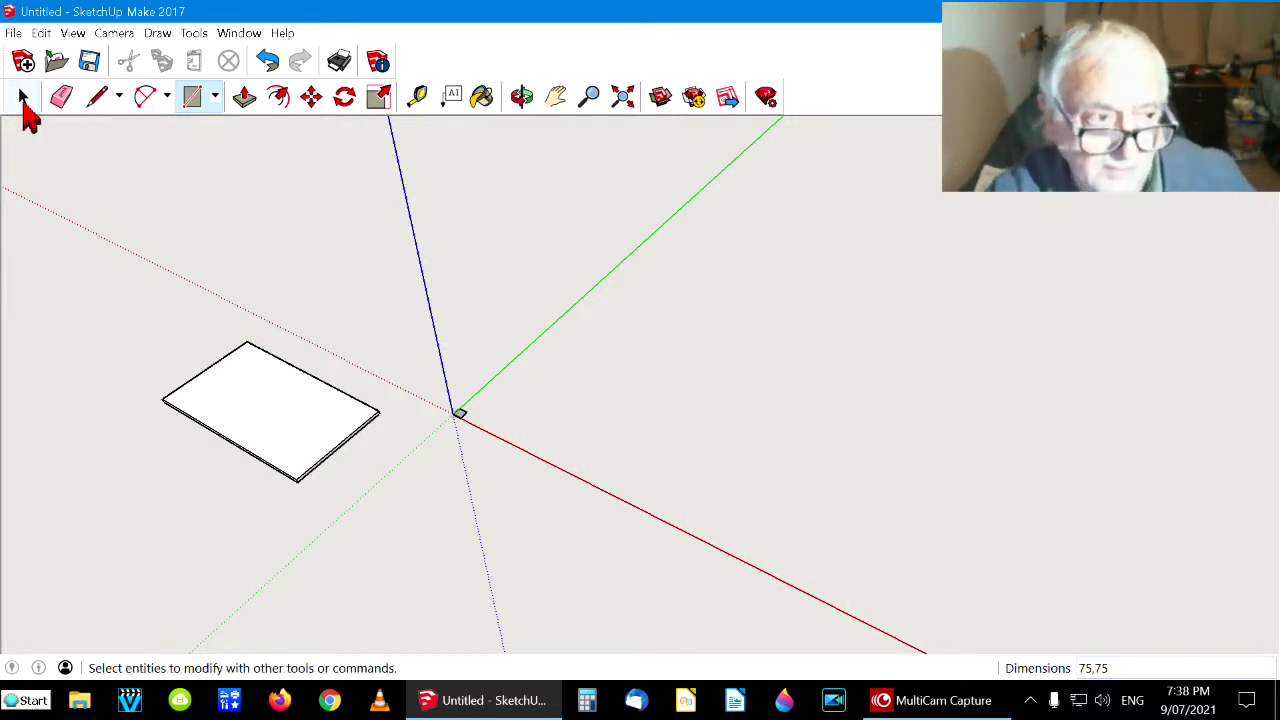
click(26, 106)
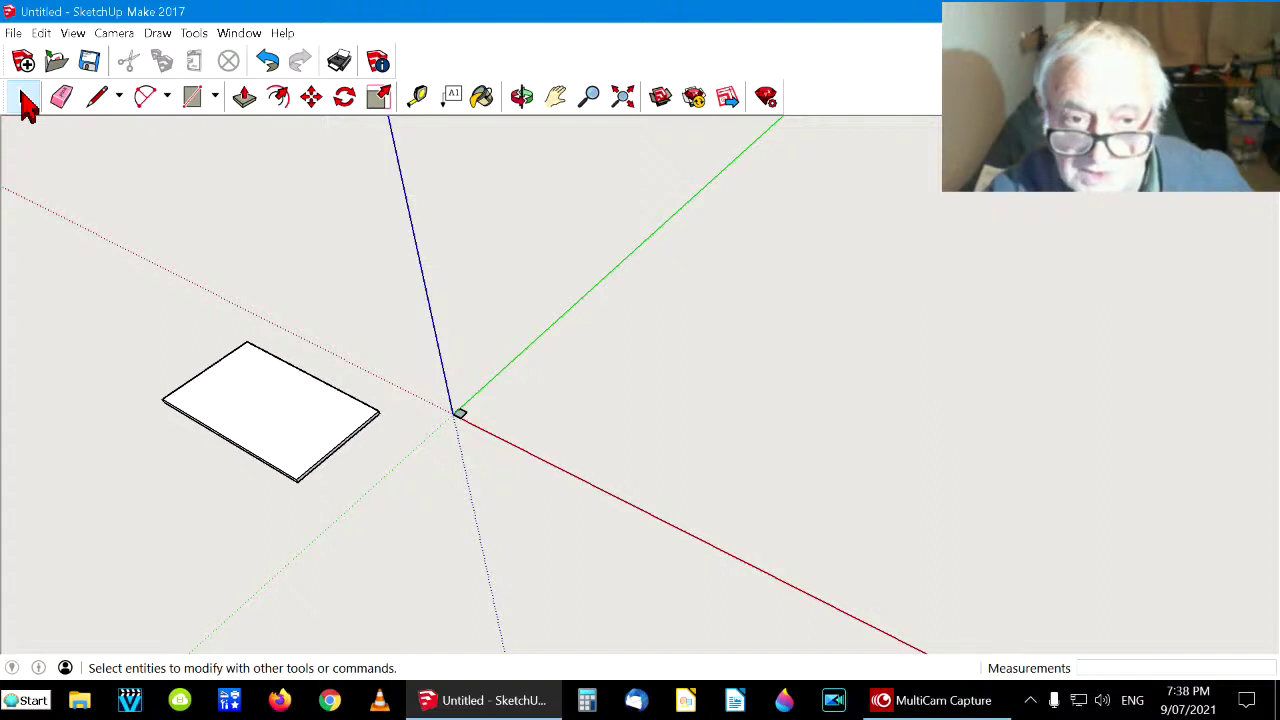
Push/Pull the 75 mm square at the origin upward to a height of 770 mm
scroll(589, 365, down, 2)
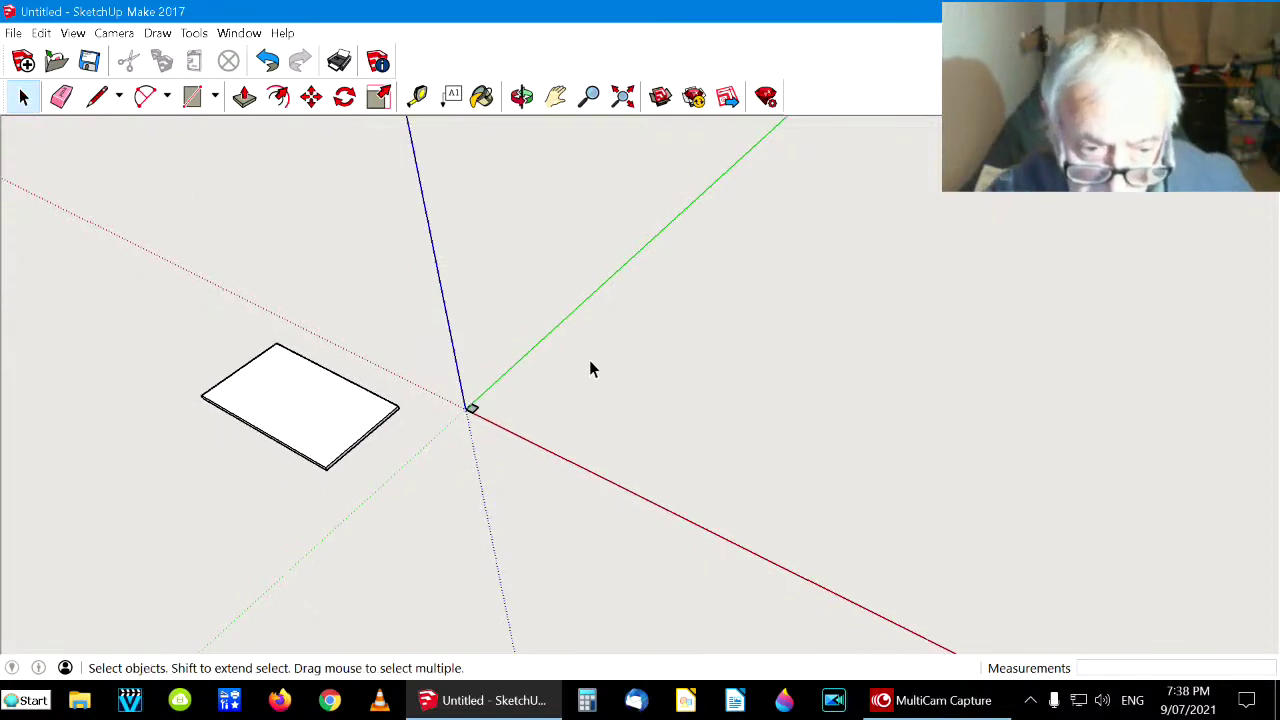
scroll(590, 370, up, 5)
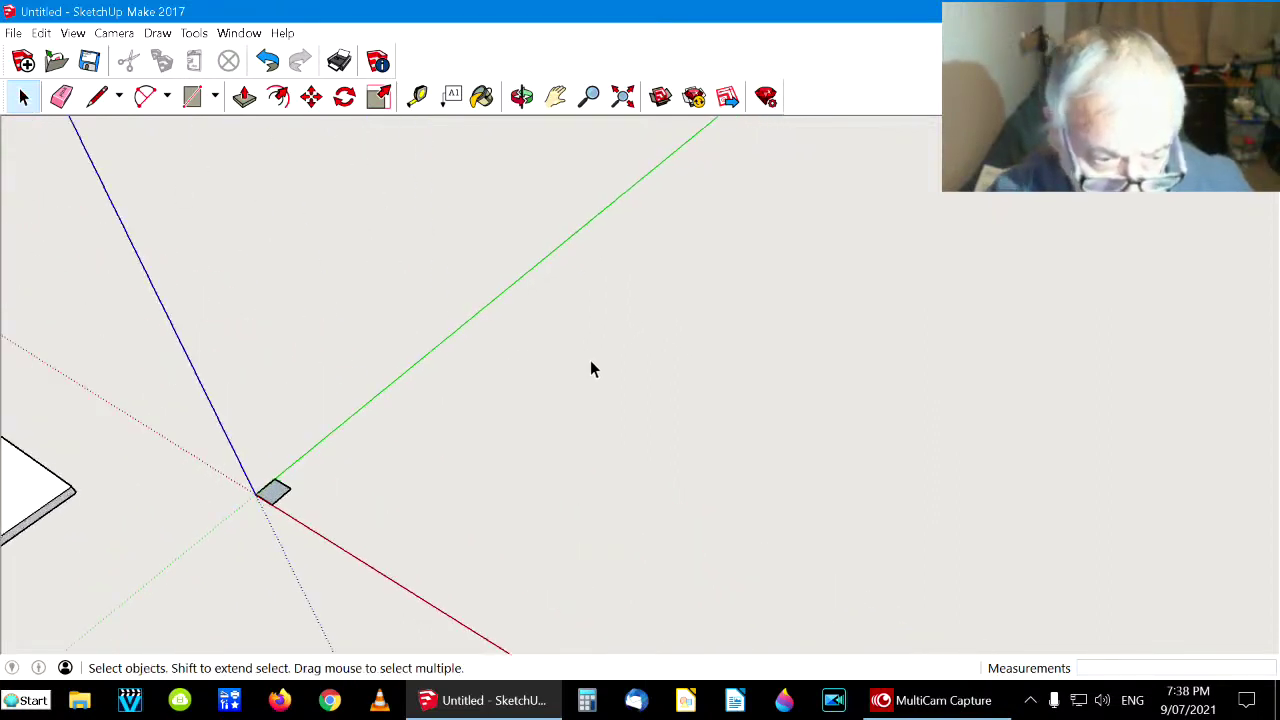
click(556, 97)
drag(178, 321, 528, 186)
drag(402, 288, 494, 423)
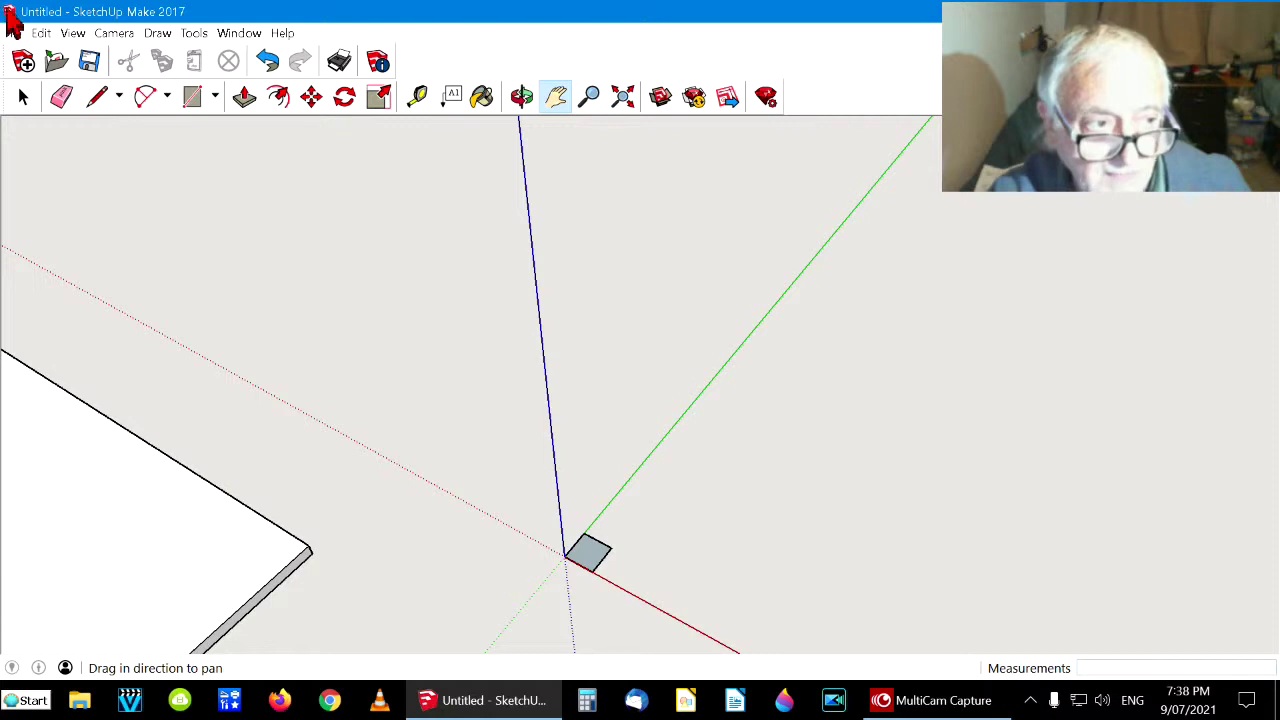
click(23, 97)
click(23, 98)
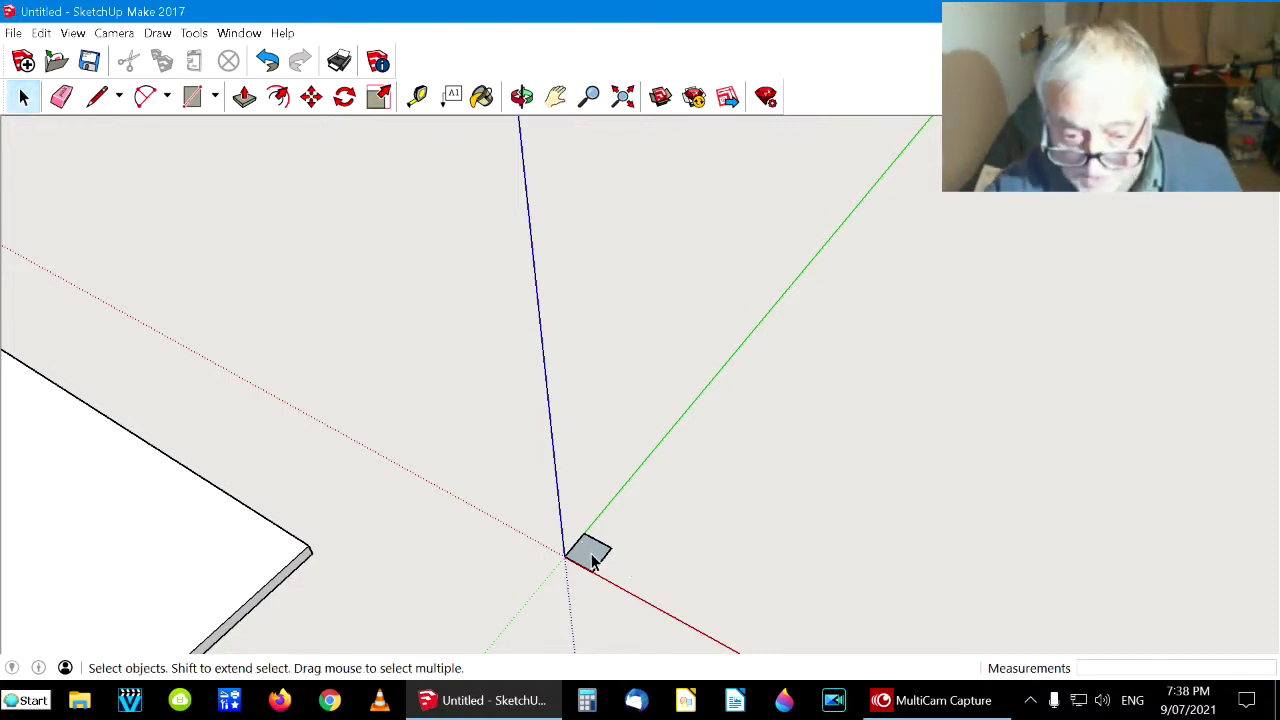
click(245, 97)
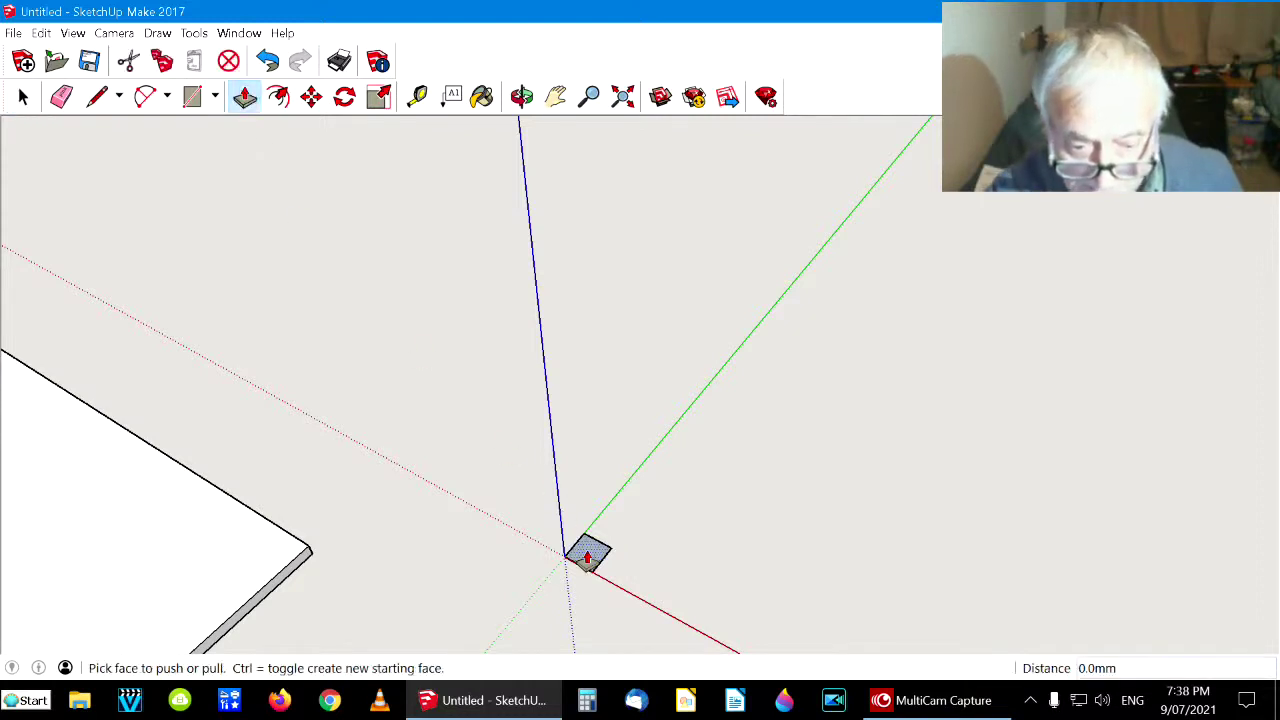
drag(587, 556, 580, 389)
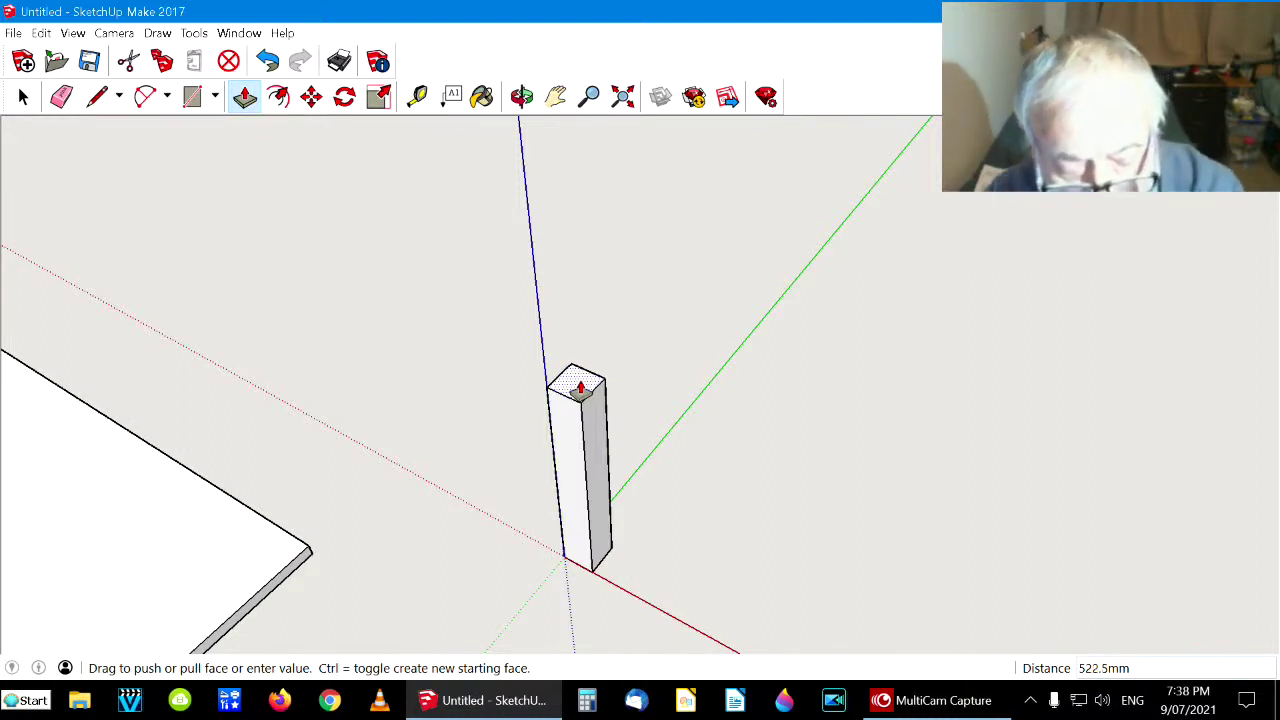
key(Return)
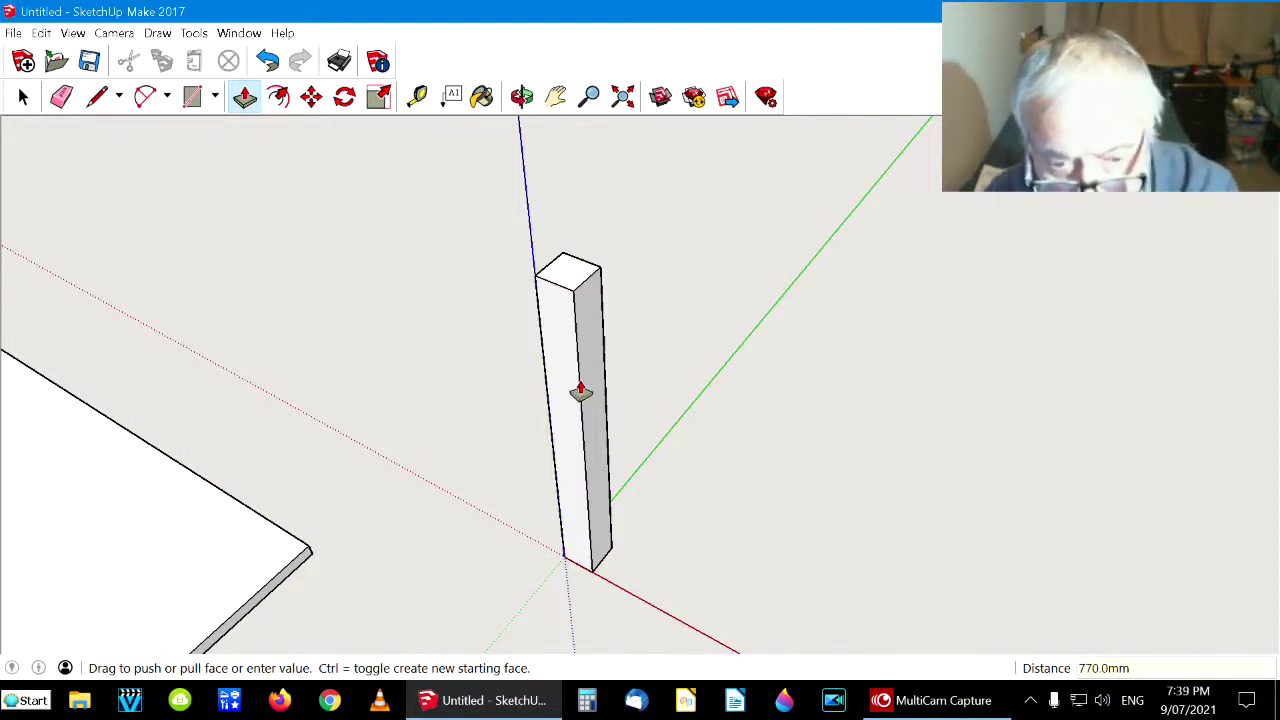
click(18, 96)
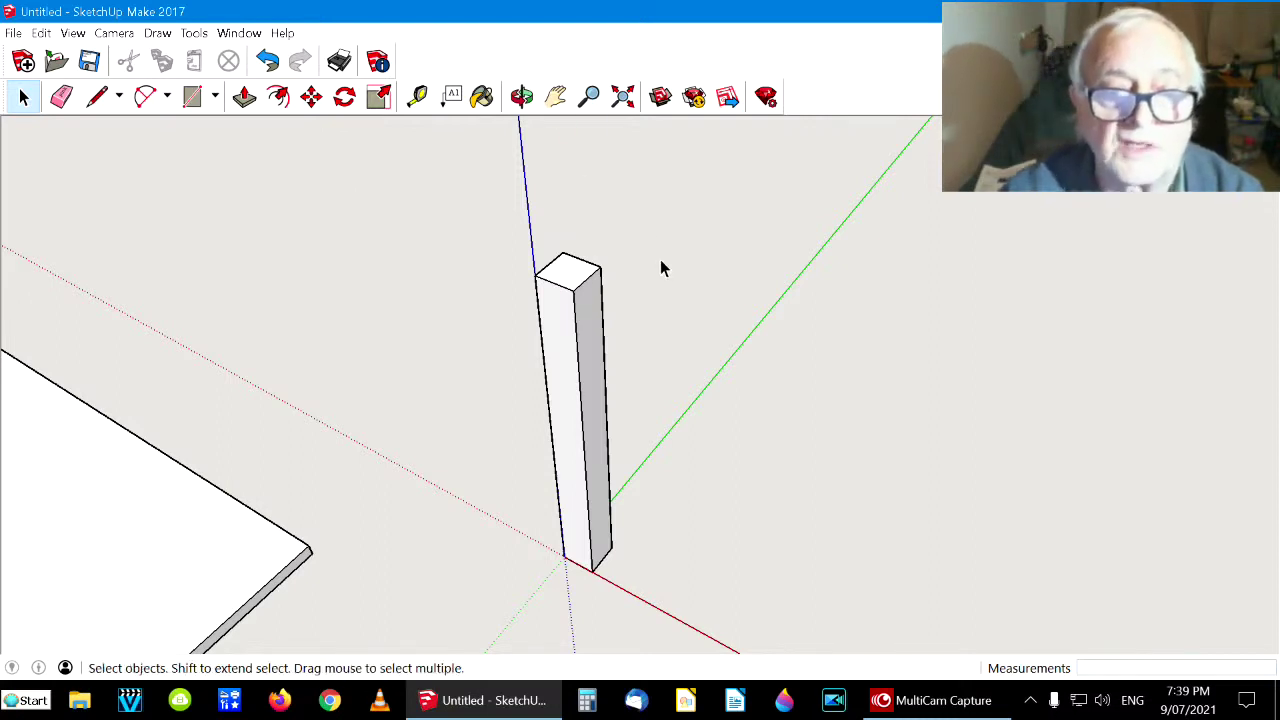
scroll(660, 262, down, 2)
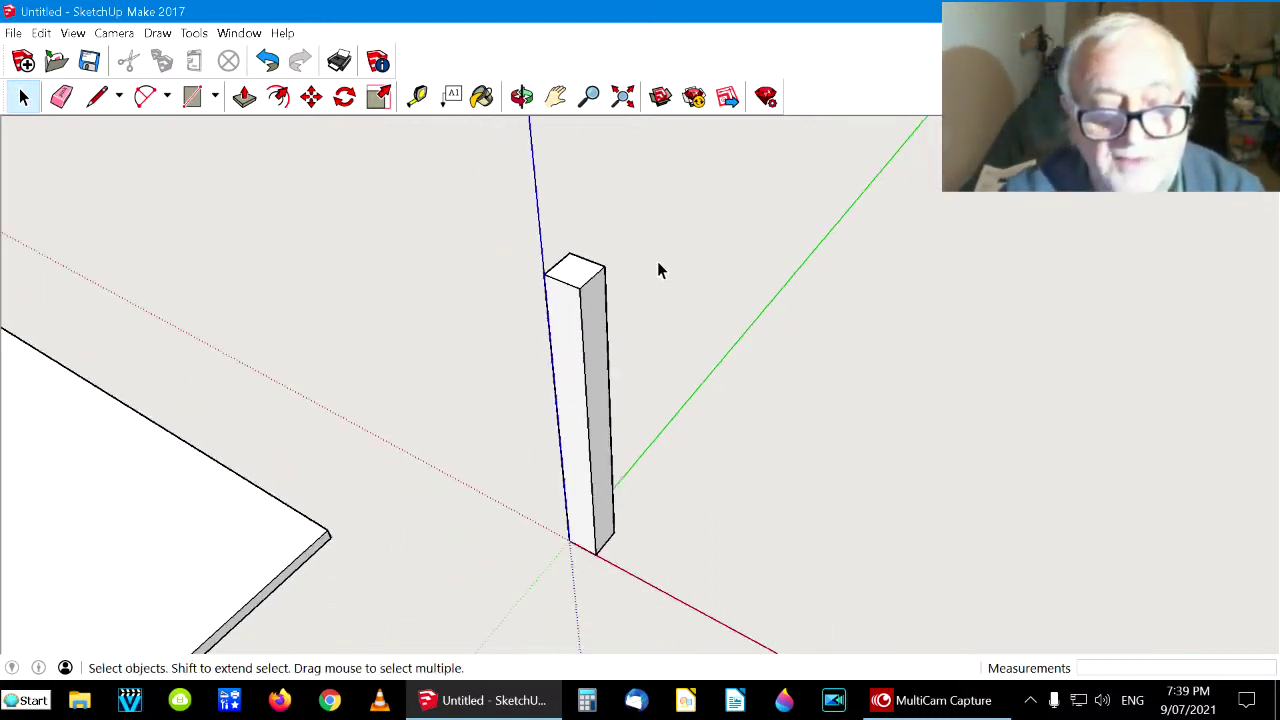
scroll(658, 268, down, 2)
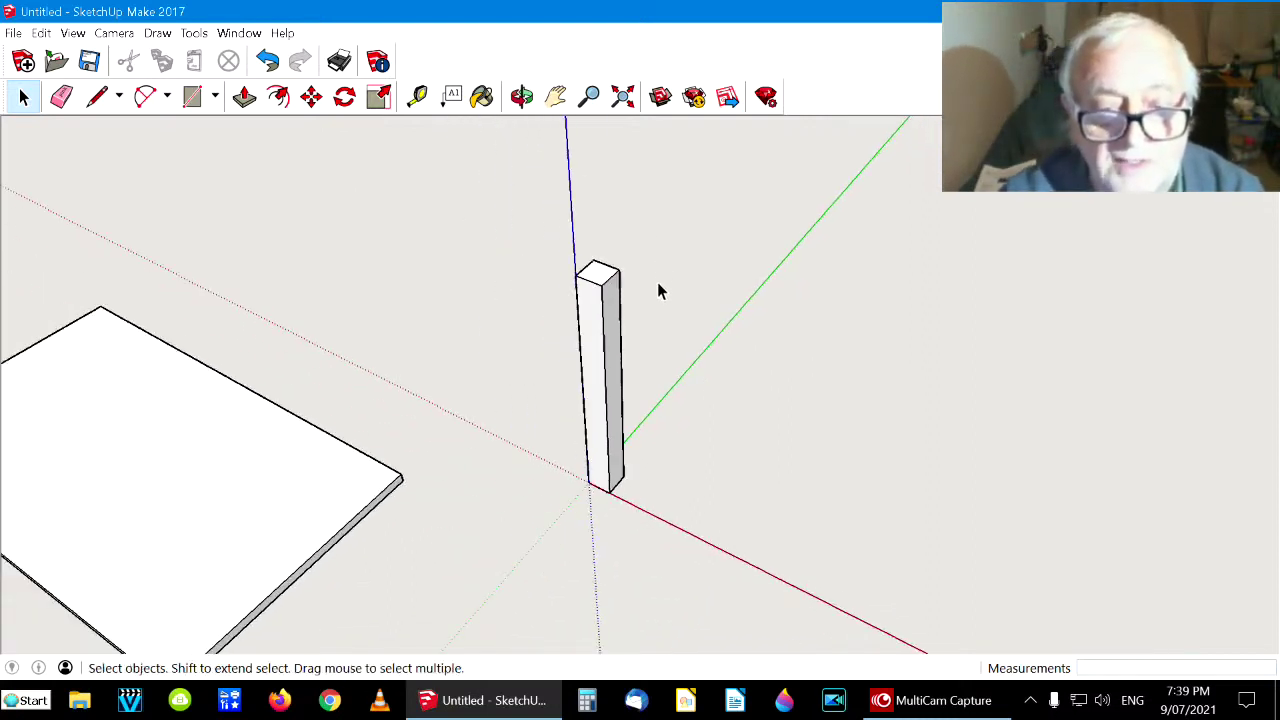
click(563, 110)
drag(796, 344, 391, 423)
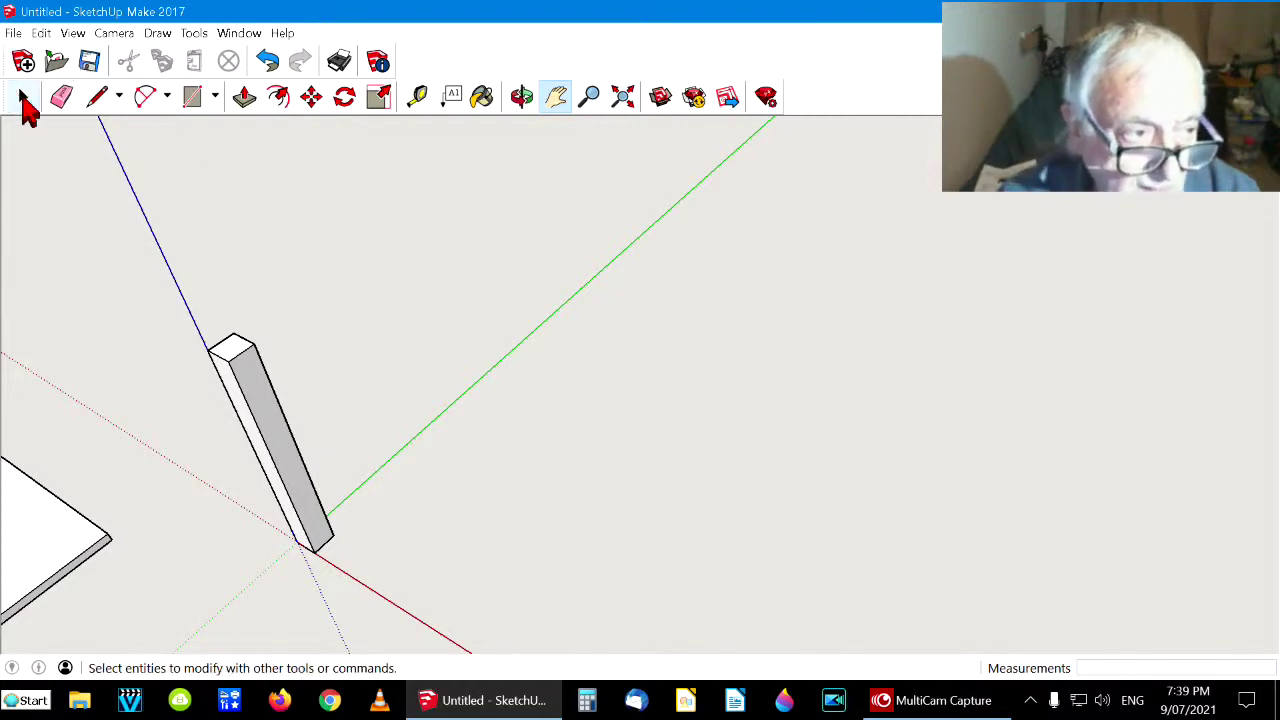
click(24, 100)
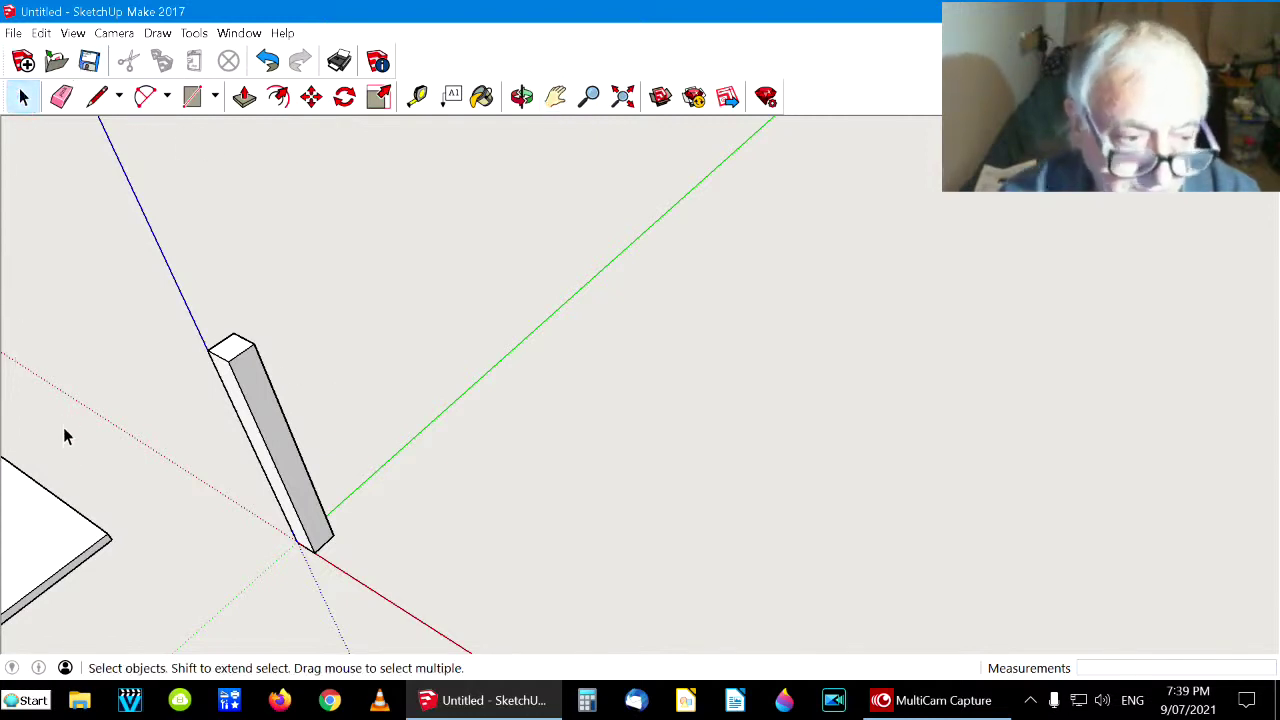
click(263, 414)
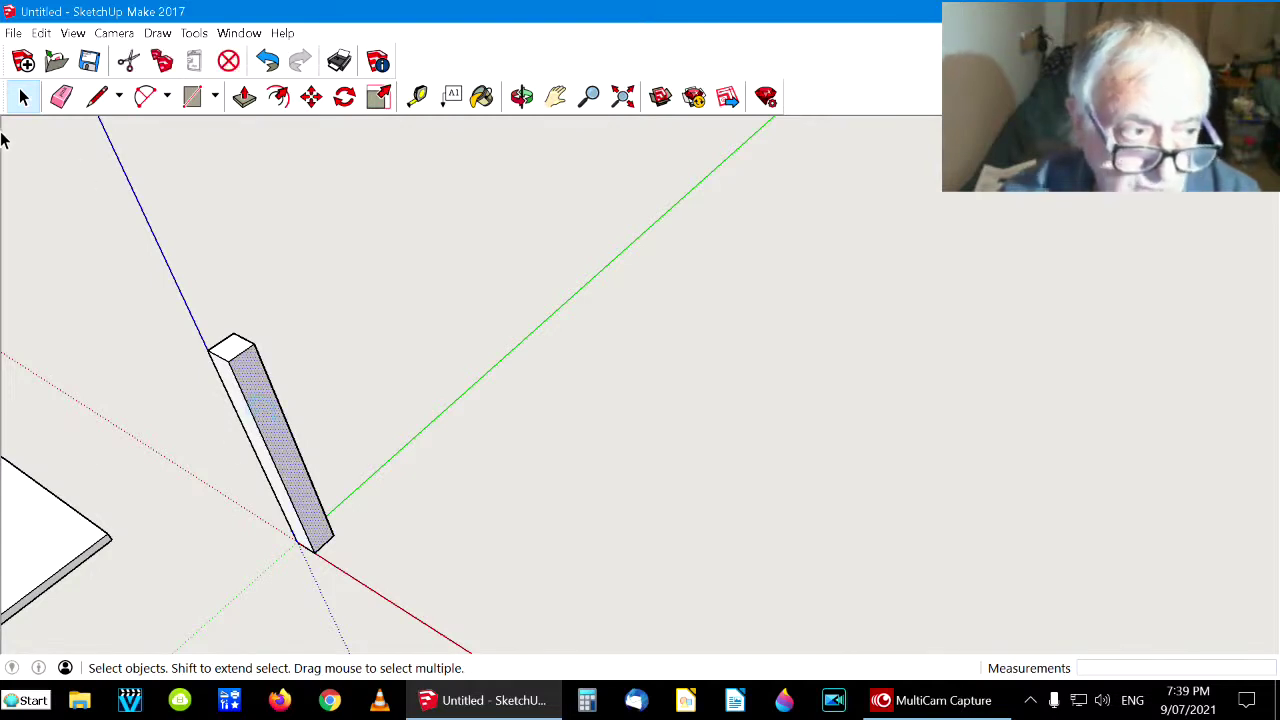
click(27, 165)
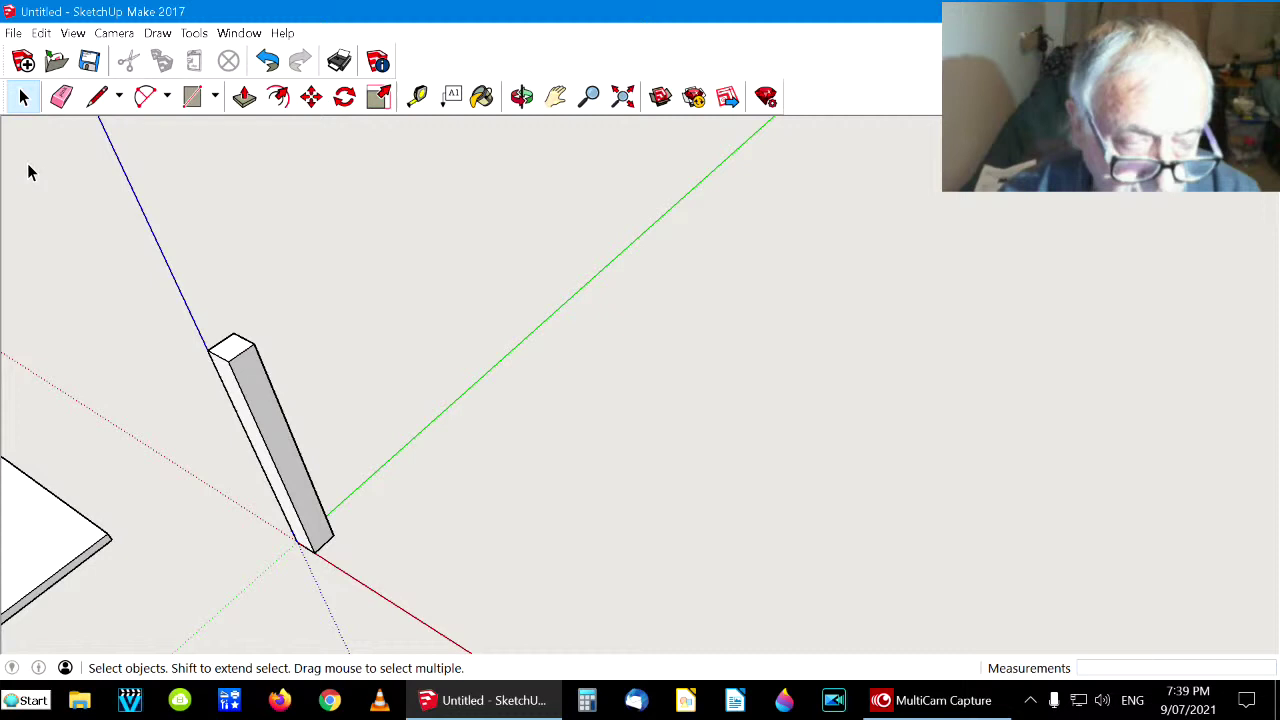
click(311, 104)
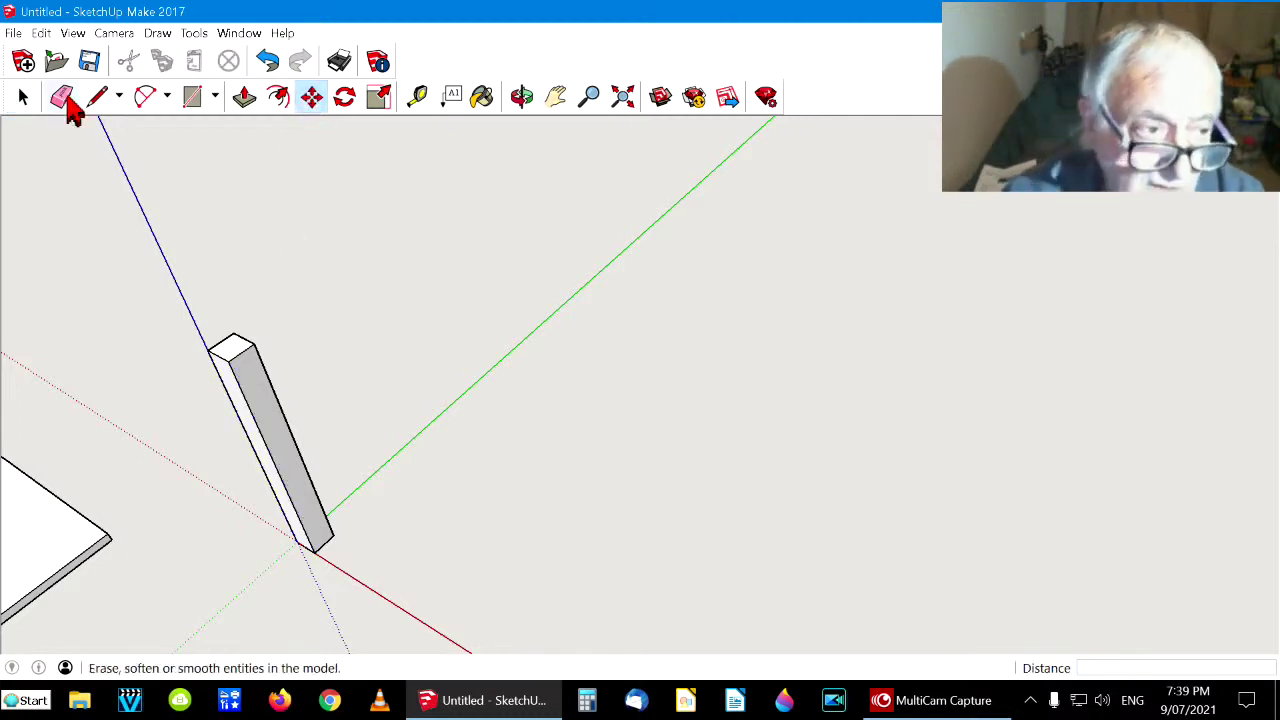
click(21, 100)
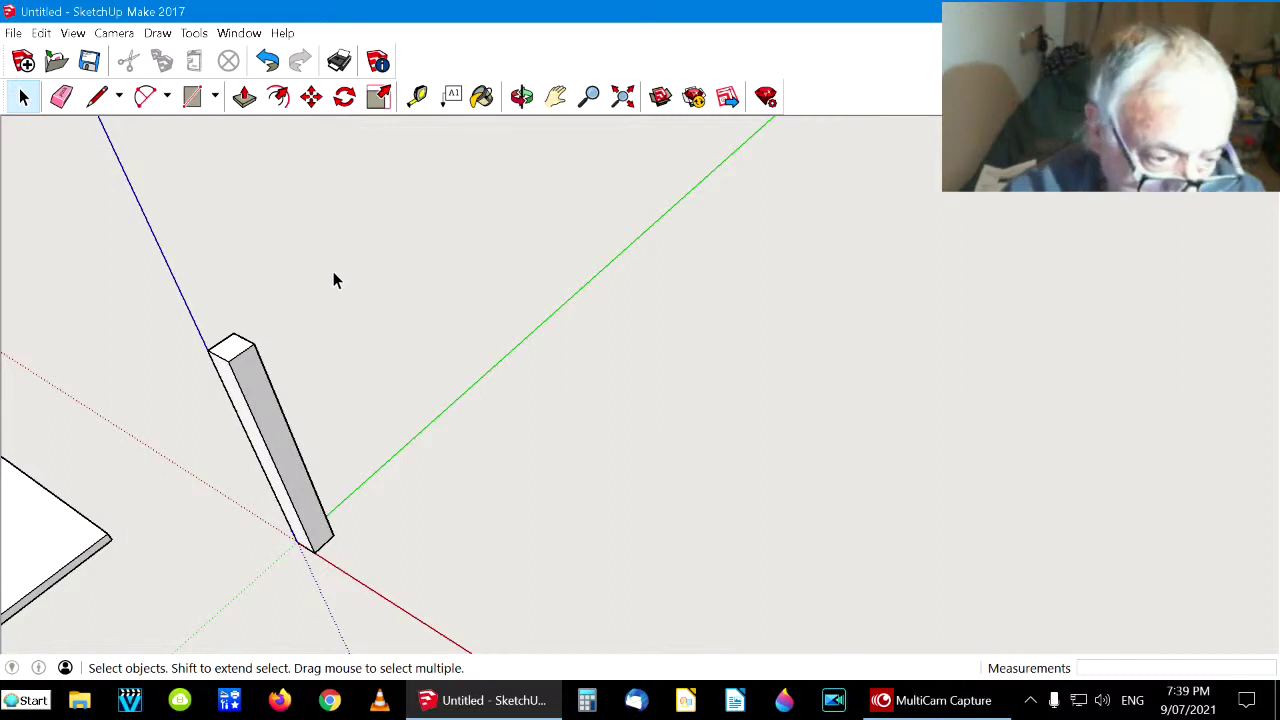
Select the whole post at the origin, make it a component named "leg", and clear the selection
drag(340, 295, 335, 598)
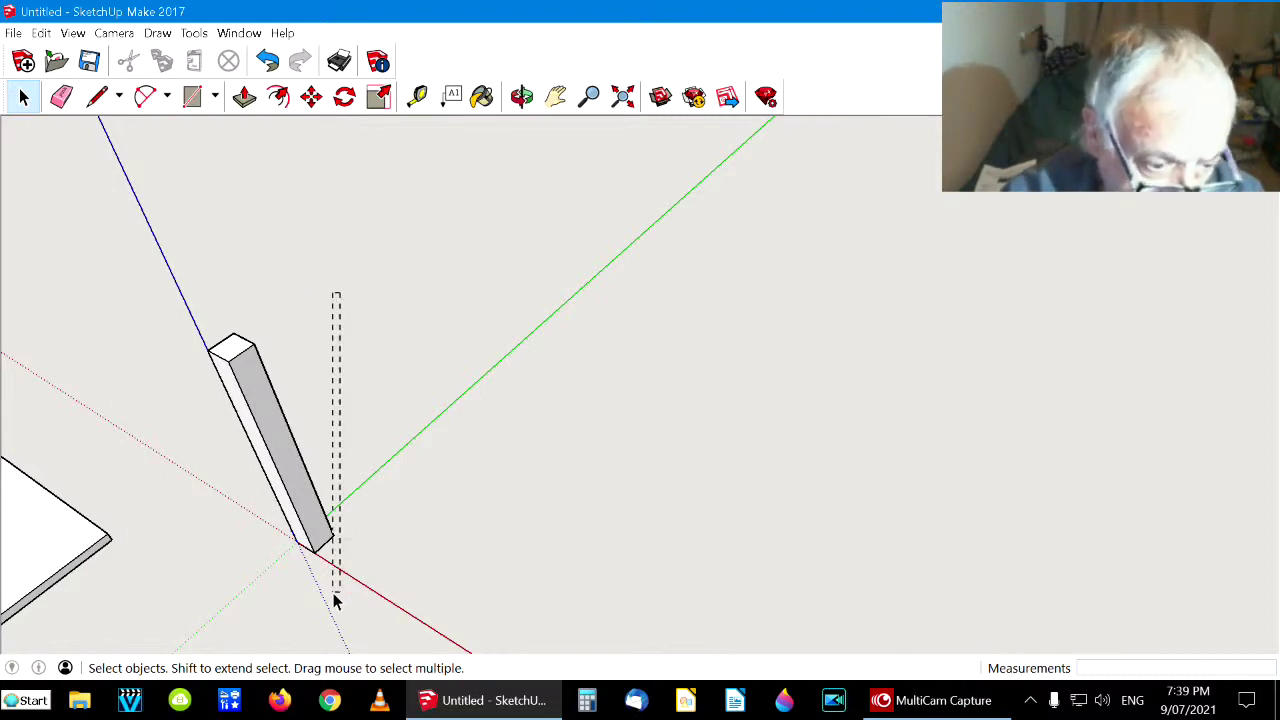
drag(212, 564, 169, 606)
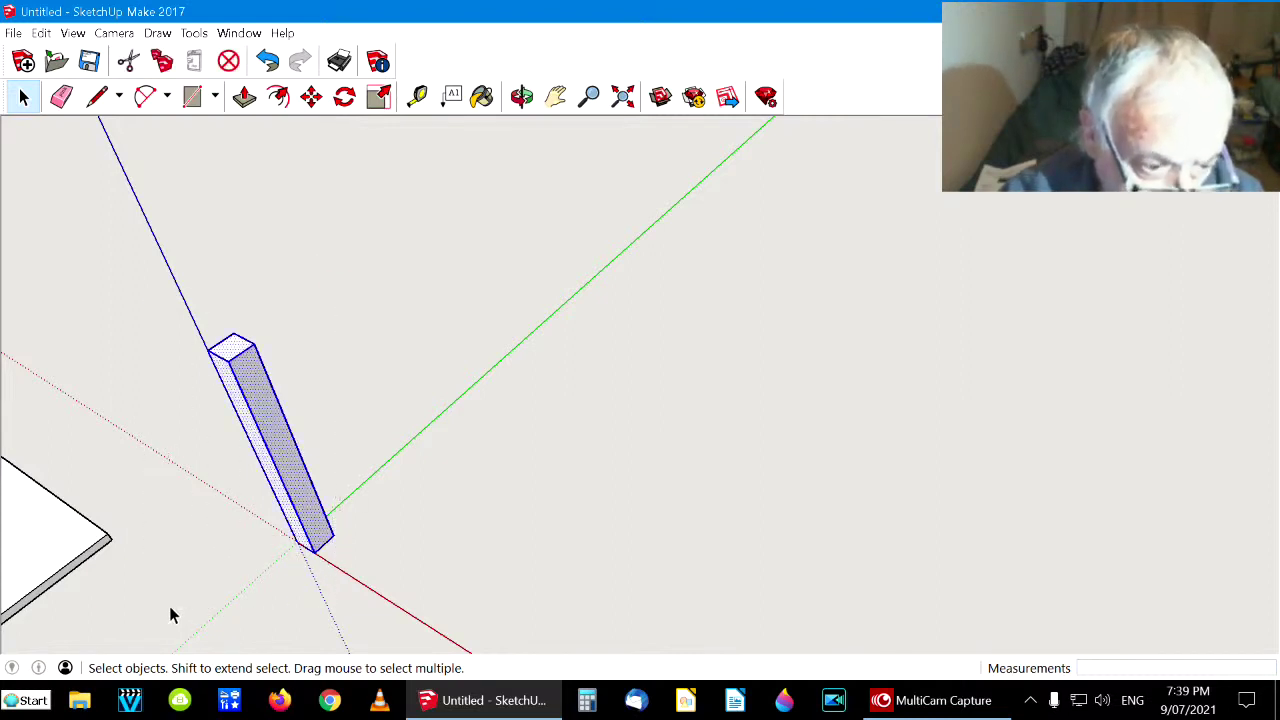
click(41, 33)
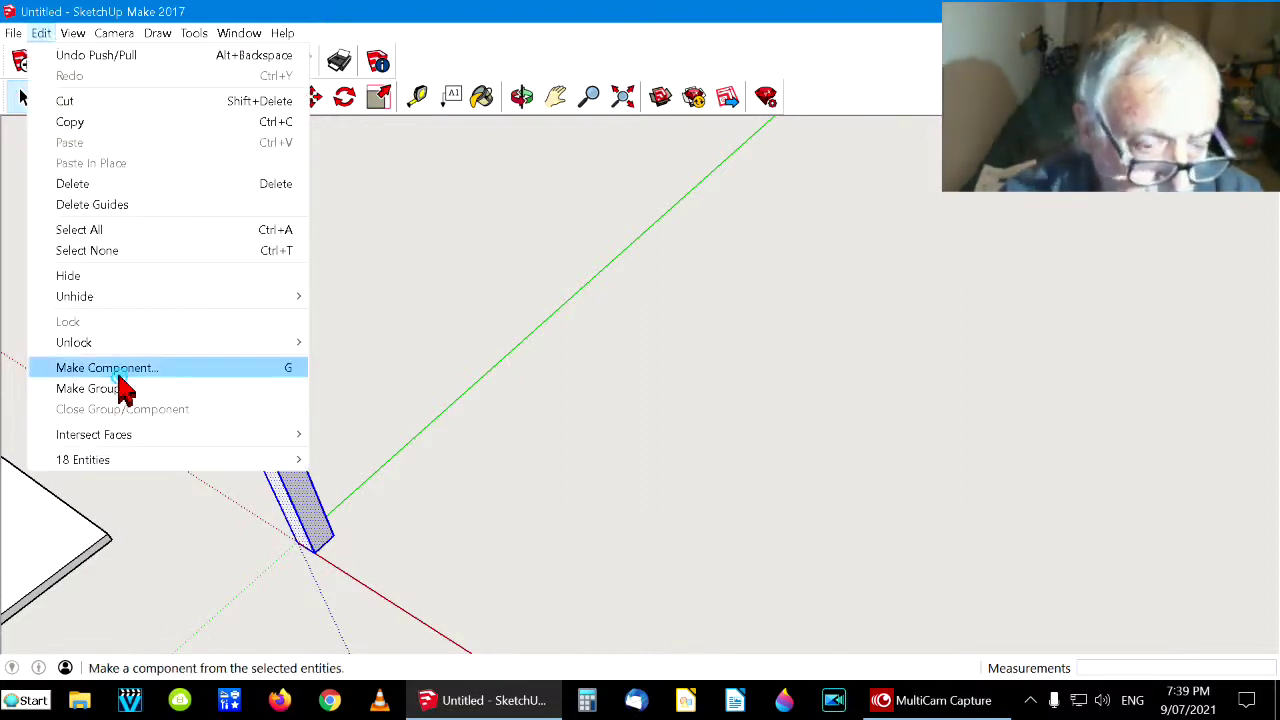
click(80, 368)
text(leg)
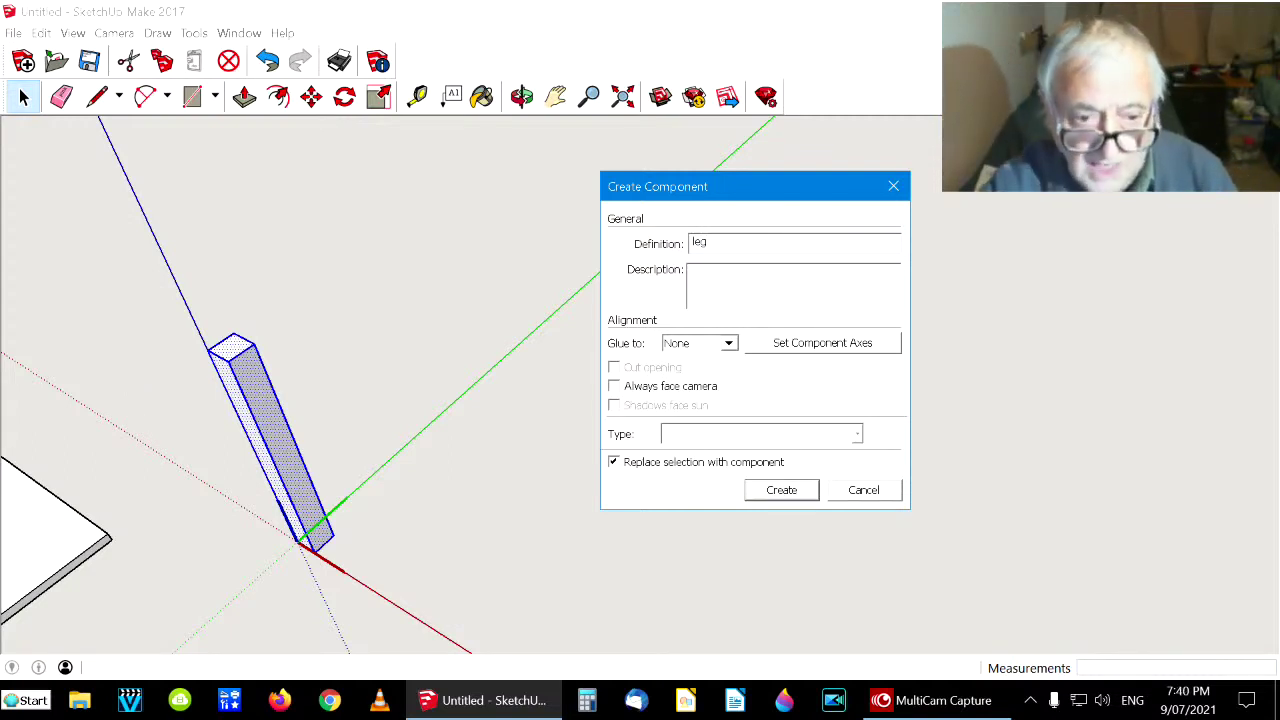
click(797, 489)
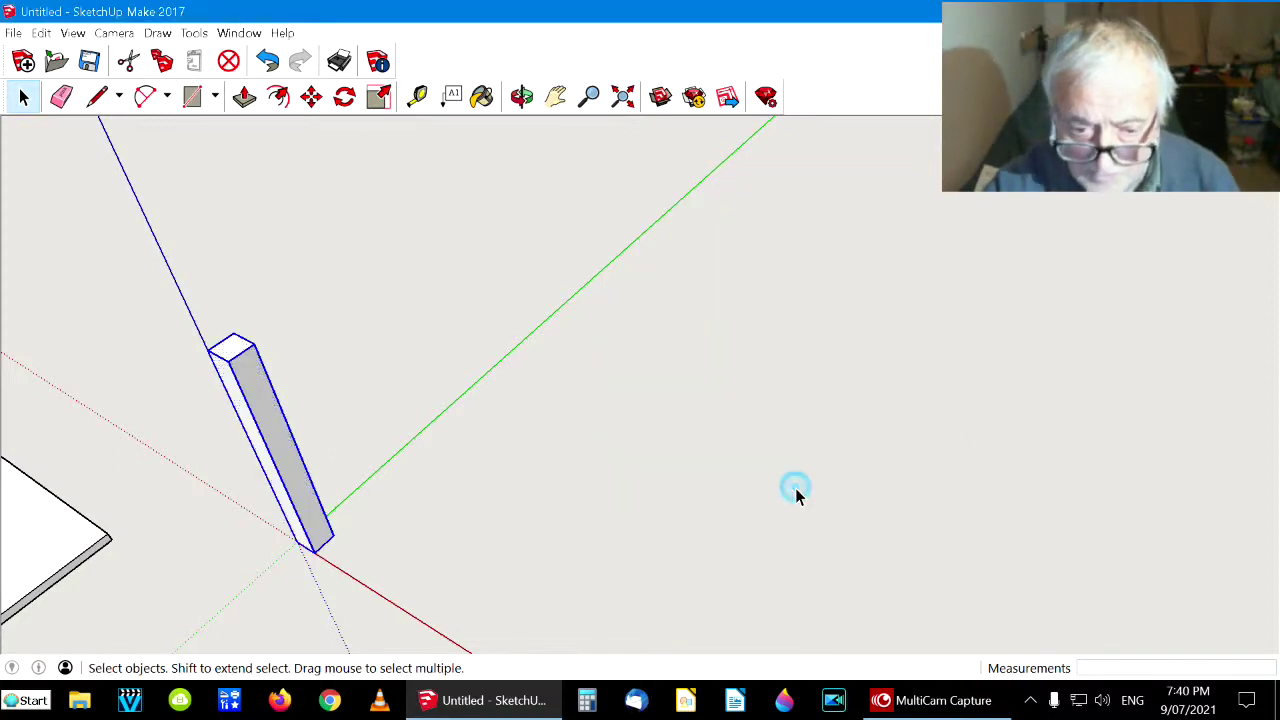
click(86, 338)
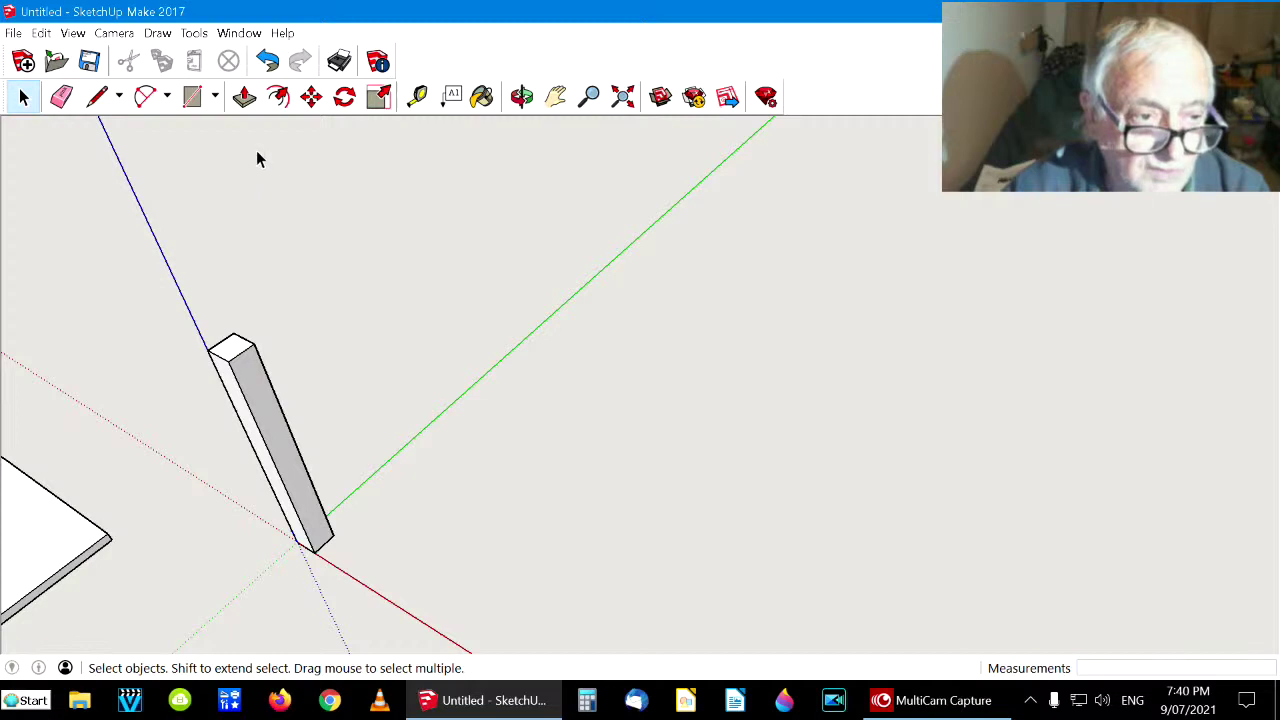
Copy the leg component about 1421 mm from the origin in the positive green axis direction
click(311, 97)
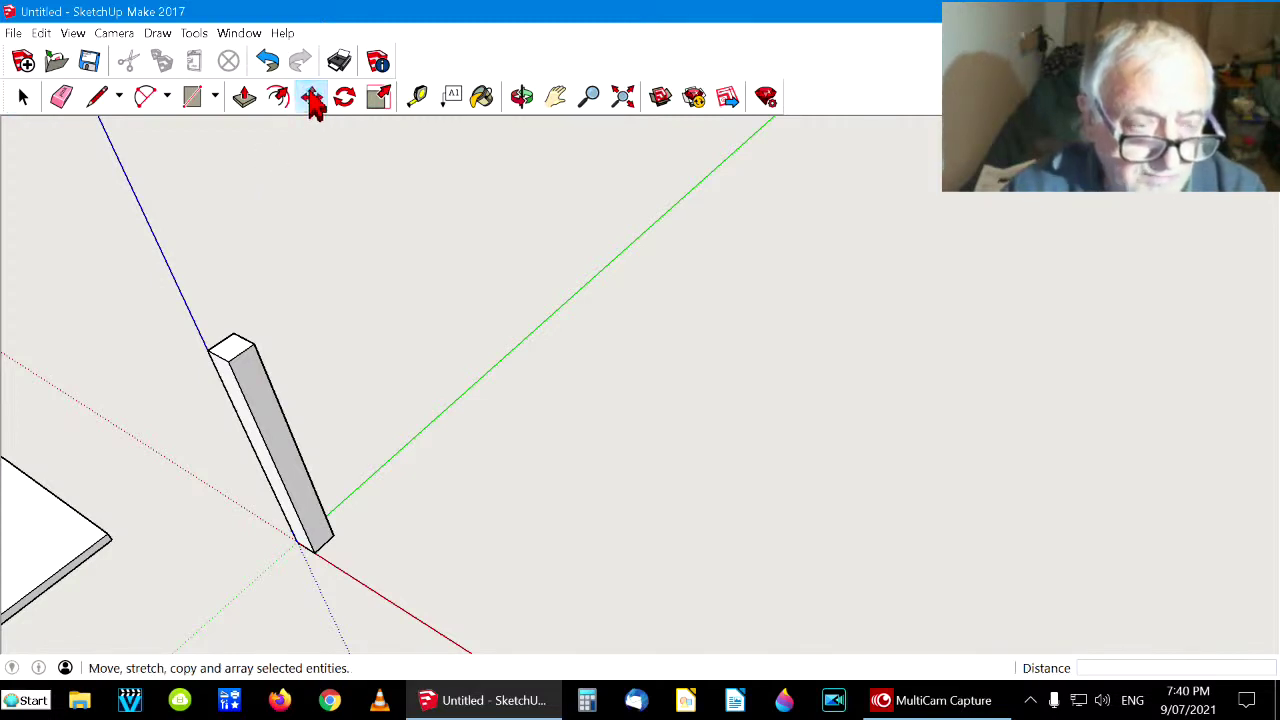
click(279, 437)
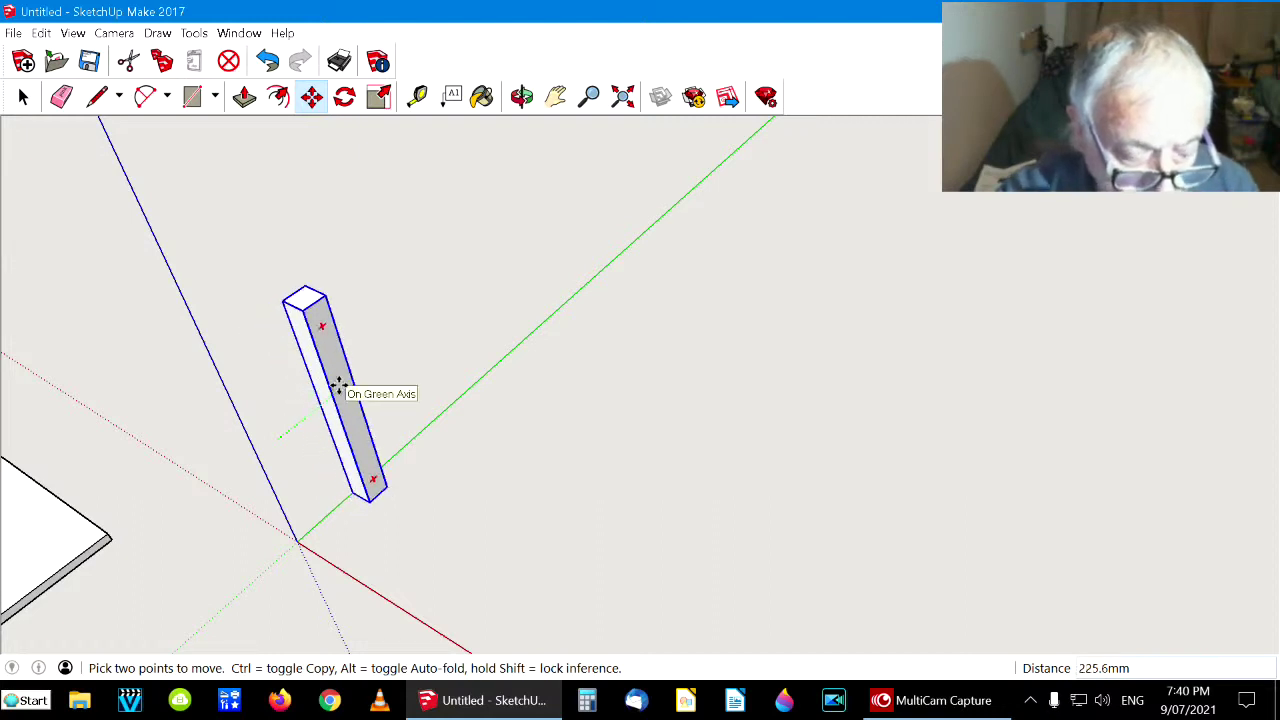
key(ctrl)
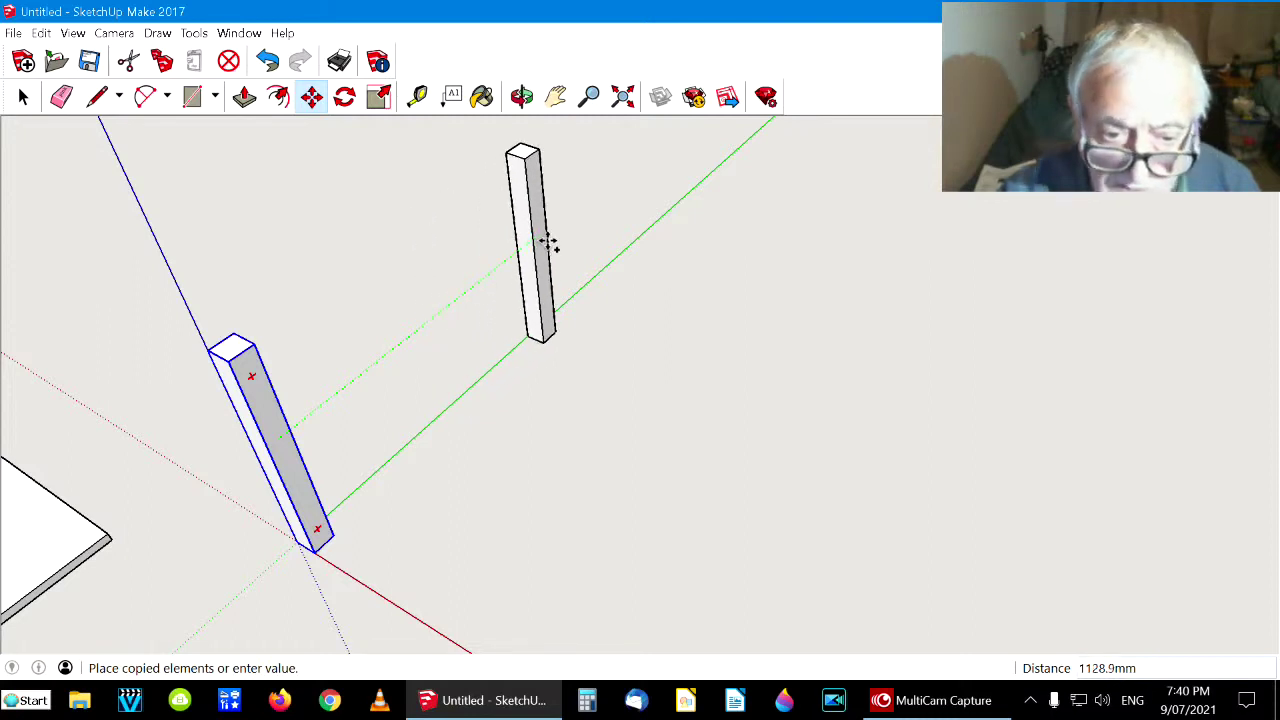
click(588, 202)
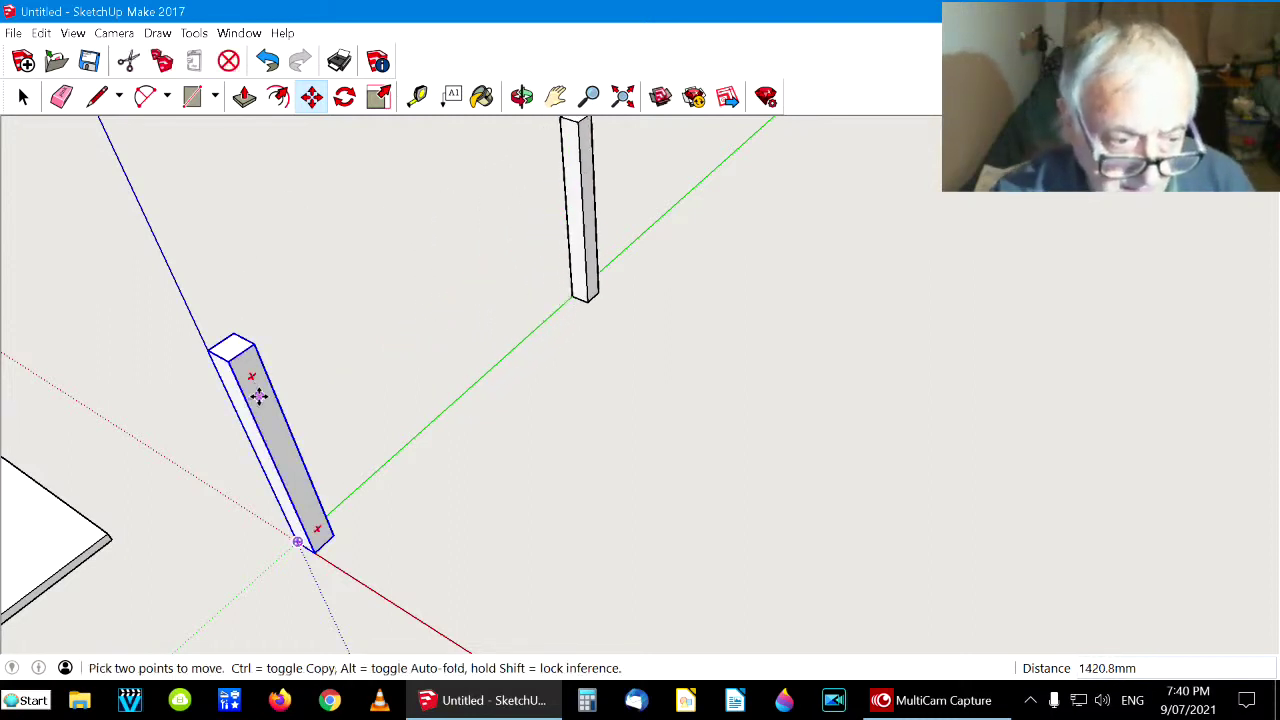
Copy the origin leg twice more along the green axis, one just short of the first copy and the other about 539 mm away
click(274, 431)
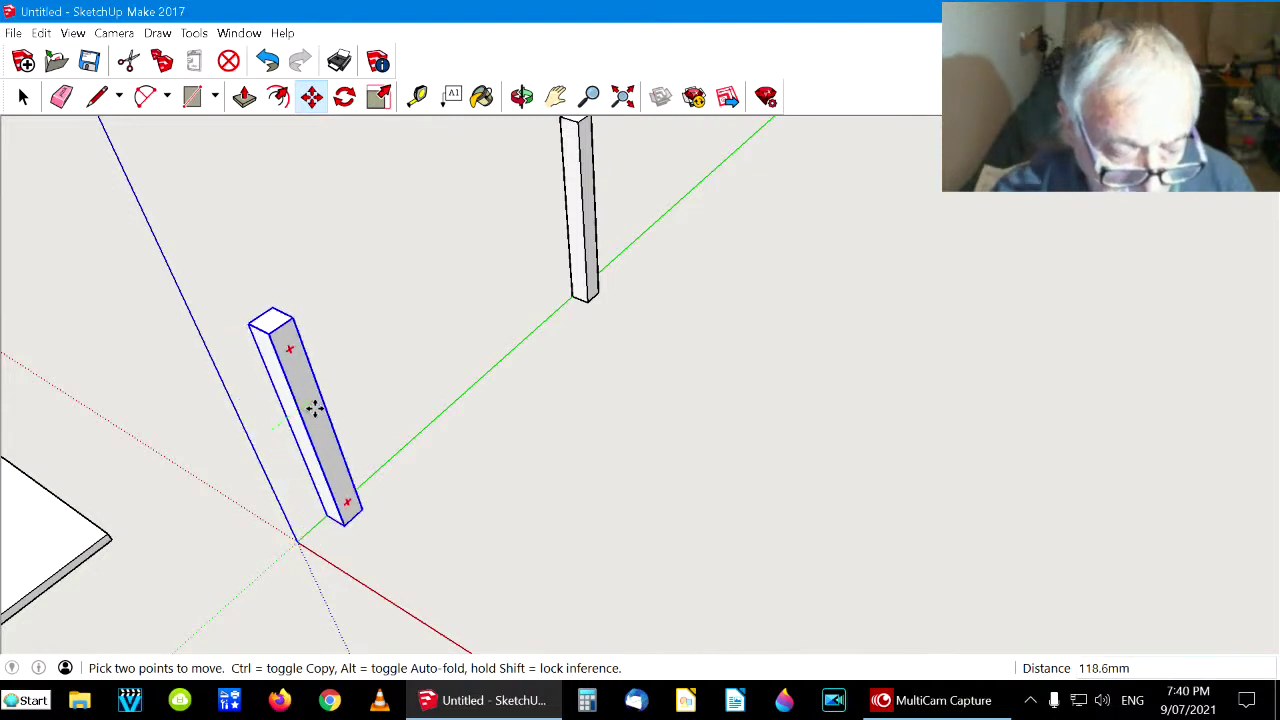
key(ctrl)
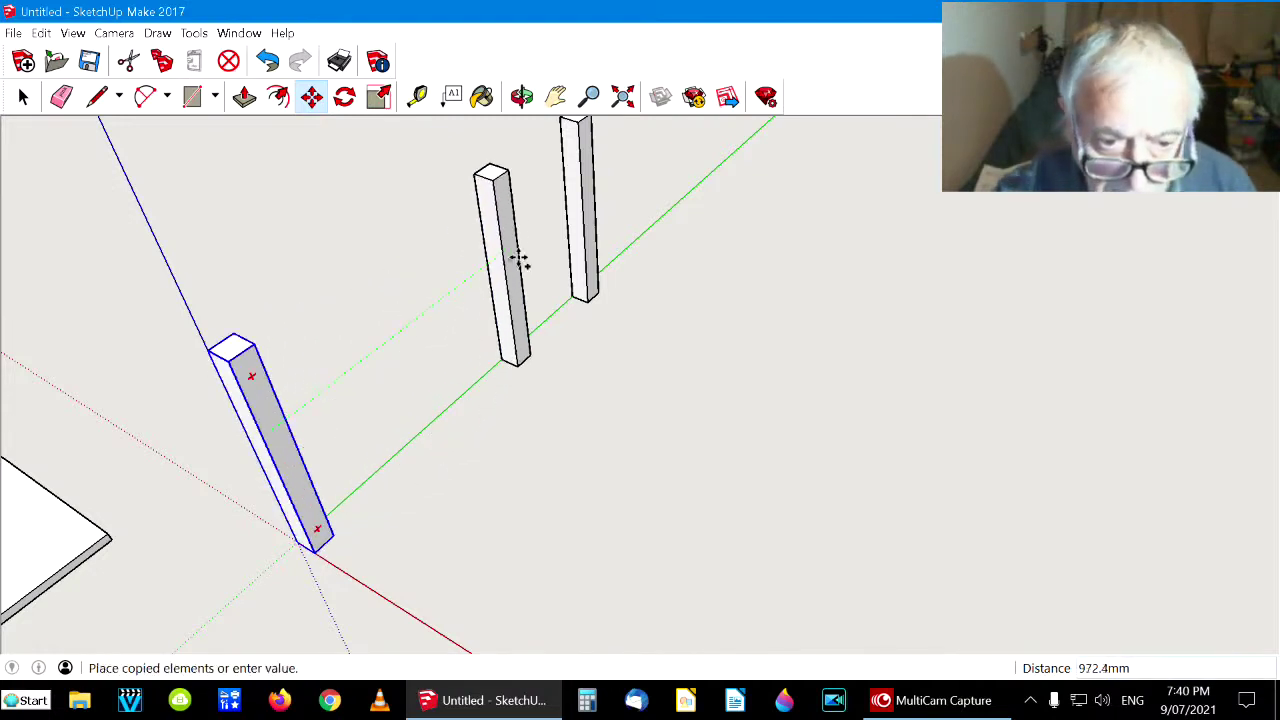
click(521, 222)
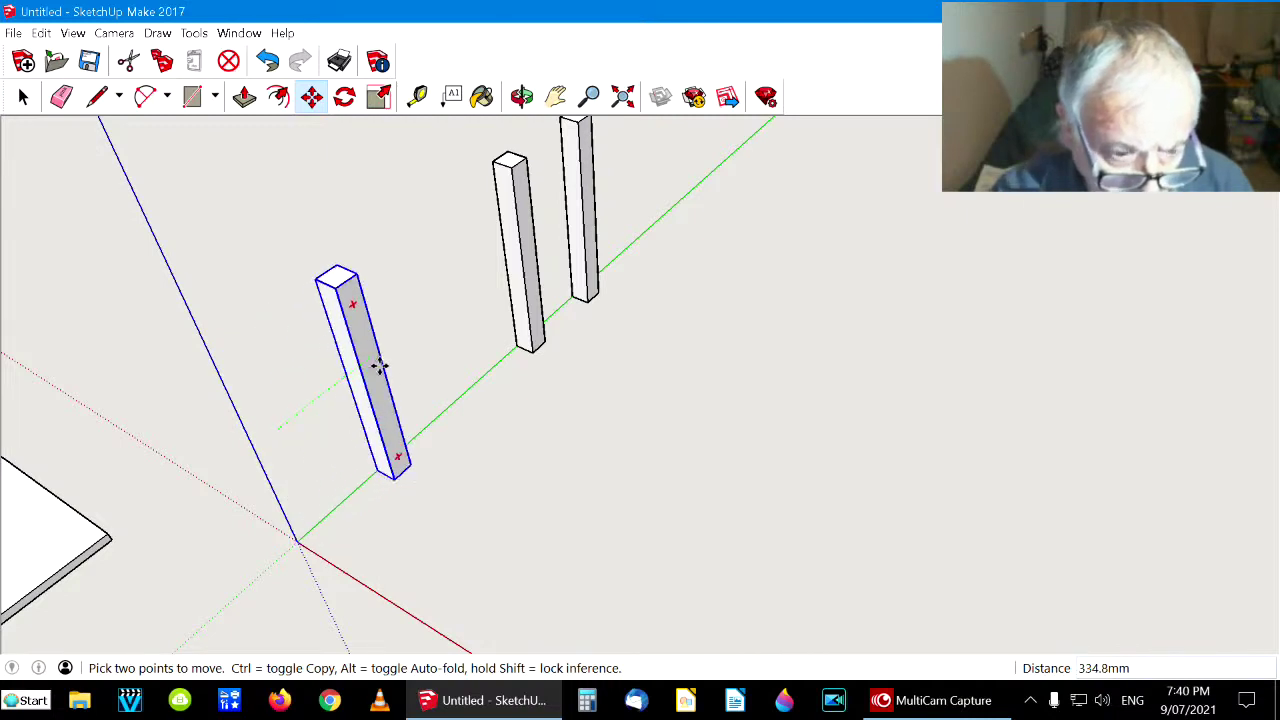
key(ctrl)
click(430, 330)
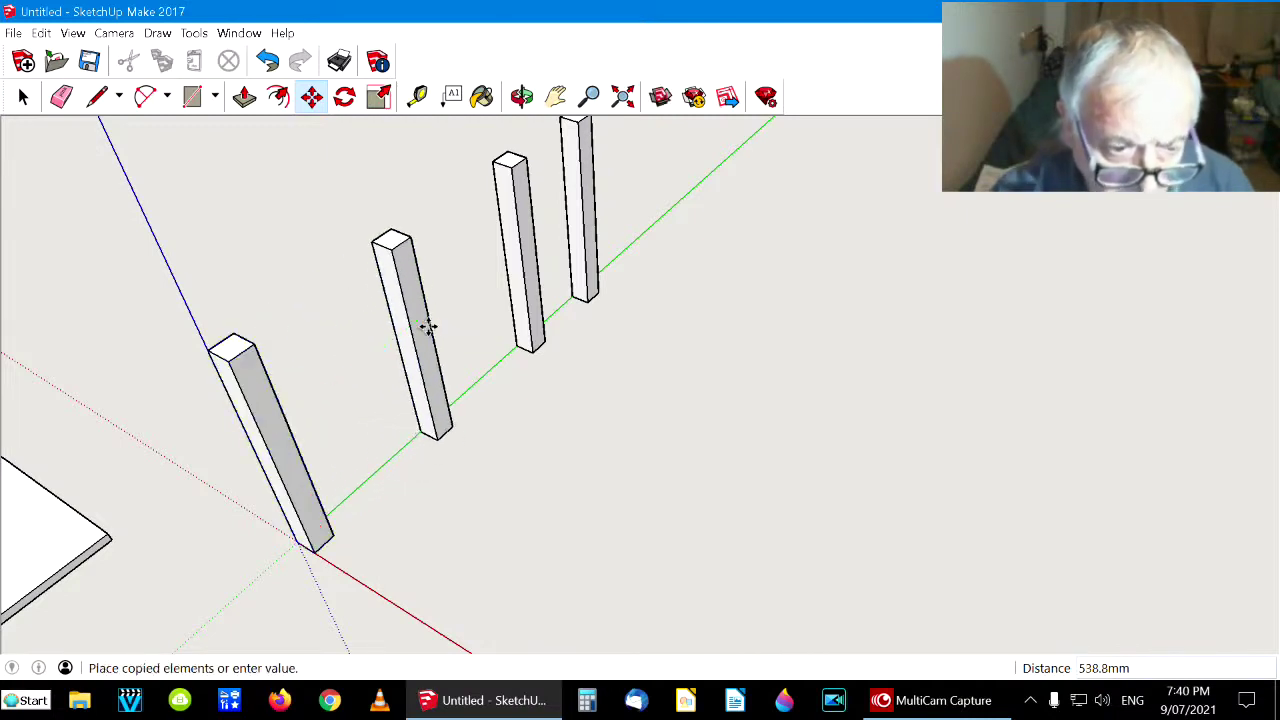
click(26, 98)
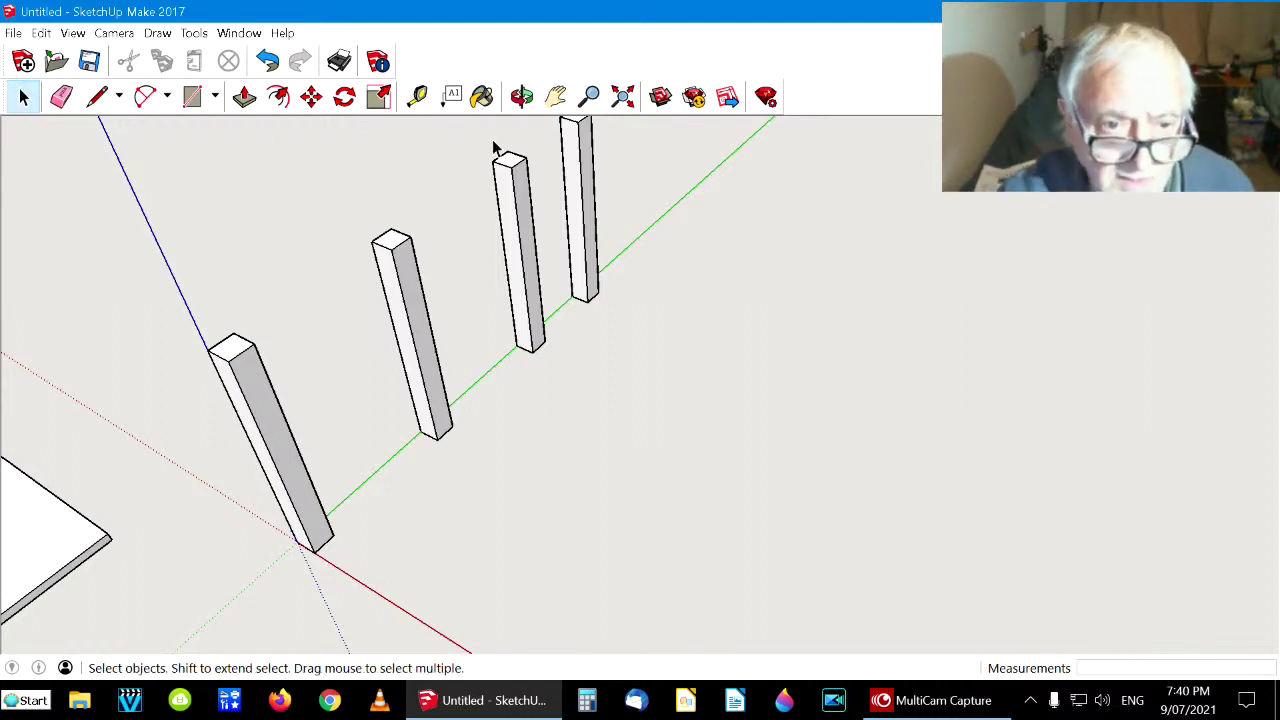
View the tabletop edge-on from its front long side, with clear space beneath it and the legs in the background
click(557, 98)
drag(203, 378, 670, 312)
drag(437, 326, 700, 225)
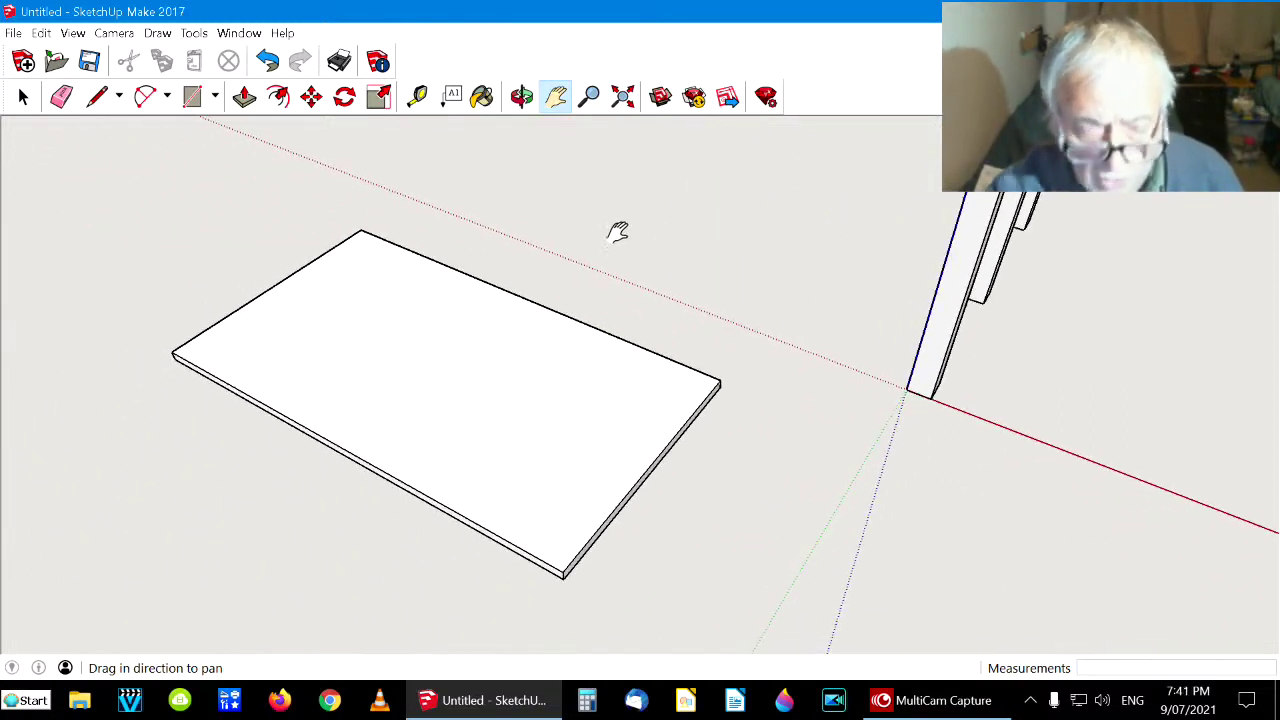
drag(300, 394, 373, 376)
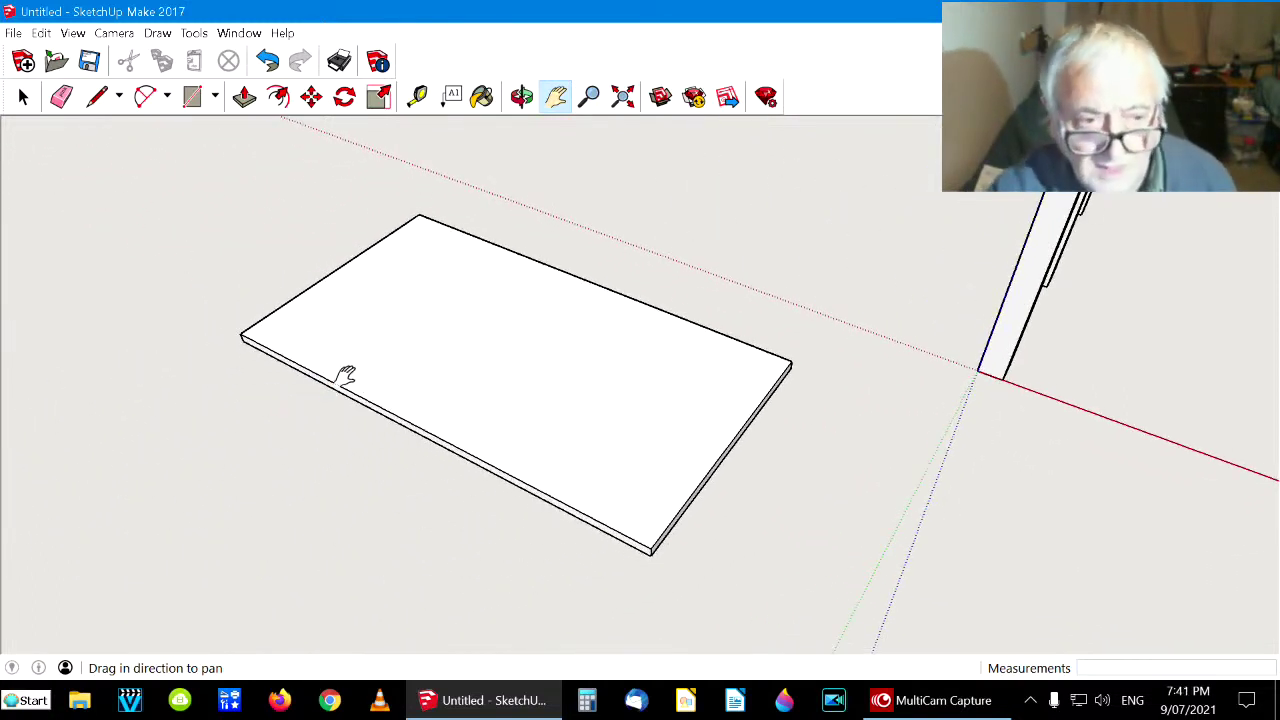
click(522, 97)
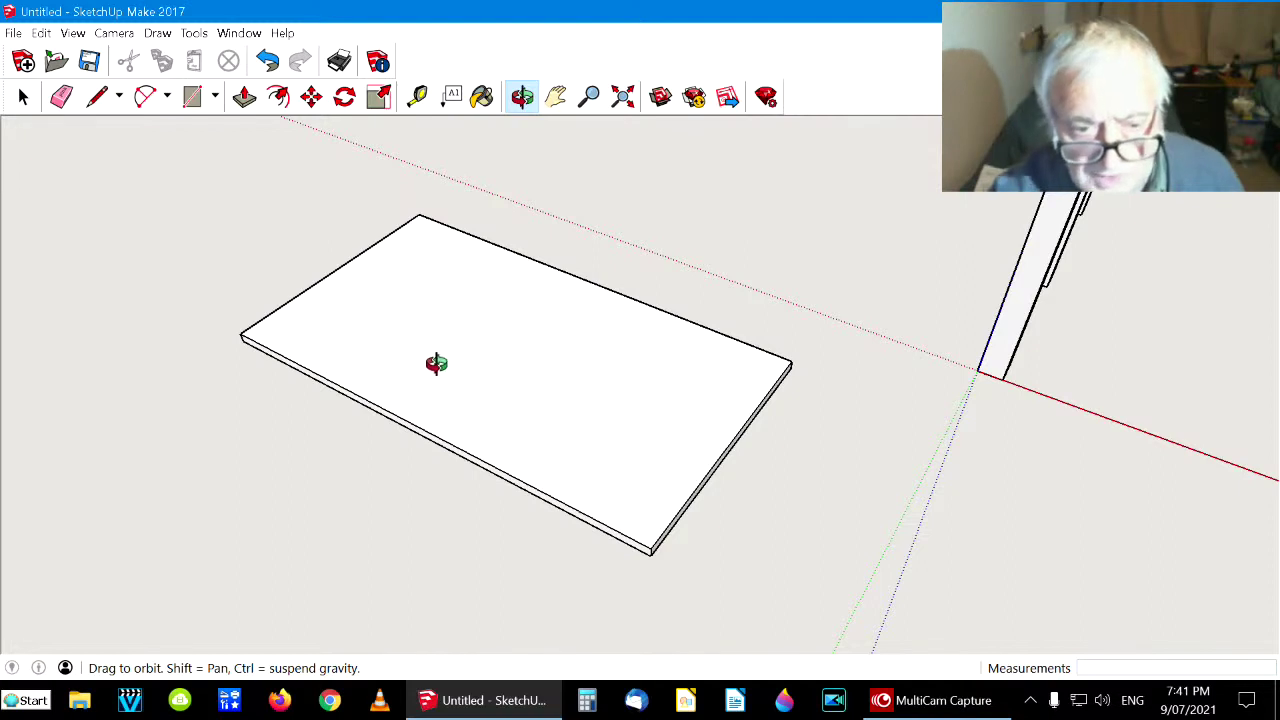
mouse_move(437, 357)
mouse_down()
mouse_move(633, 367)
mouse_move(640, 260)
mouse_up()
mouse_move(603, 375)
mouse_down()
mouse_move(600, 303)
mouse_move(593, 356)
mouse_up()
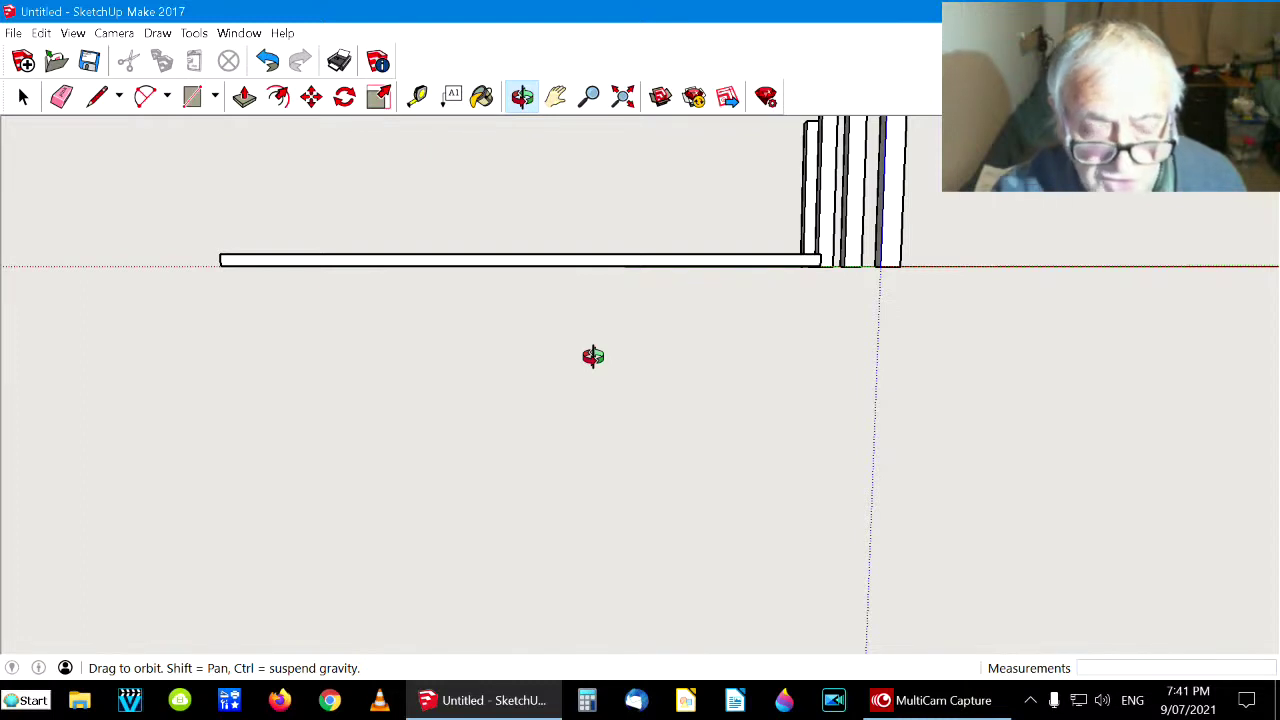
mouse_move(554, 334)
mouse_down()
mouse_move(554, 320)
mouse_move(557, 334)
mouse_up()
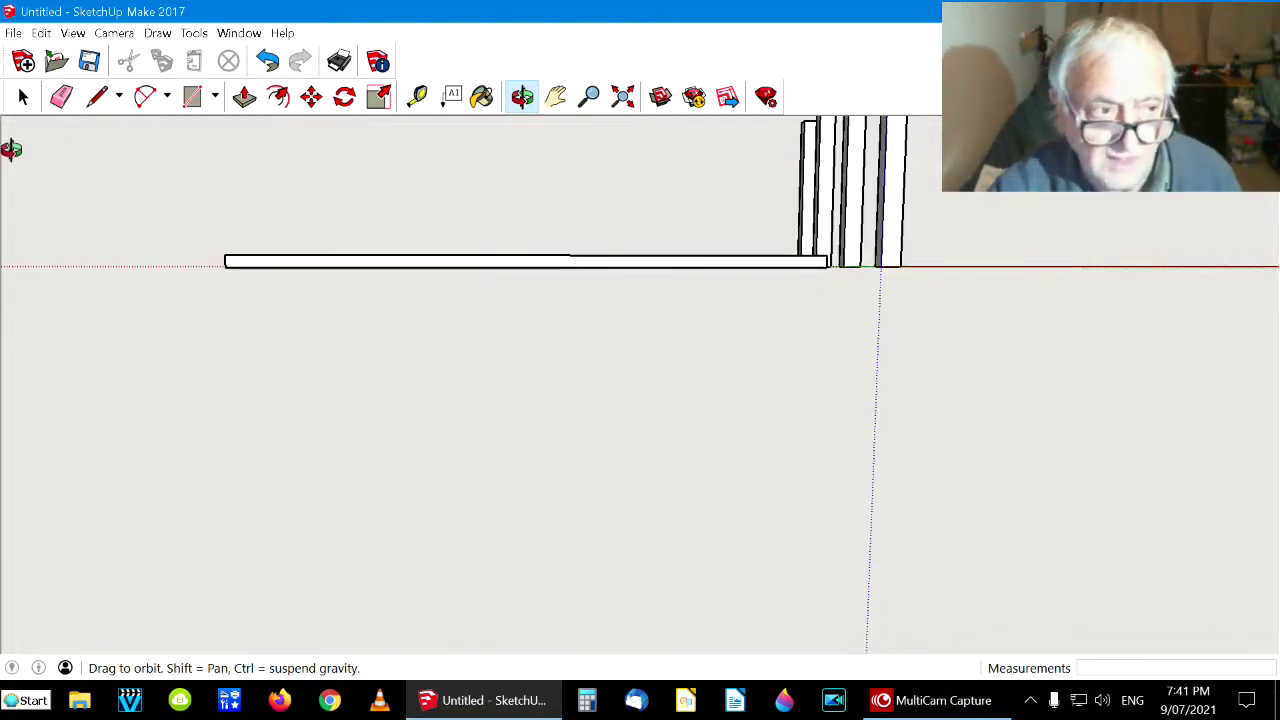
click(23, 96)
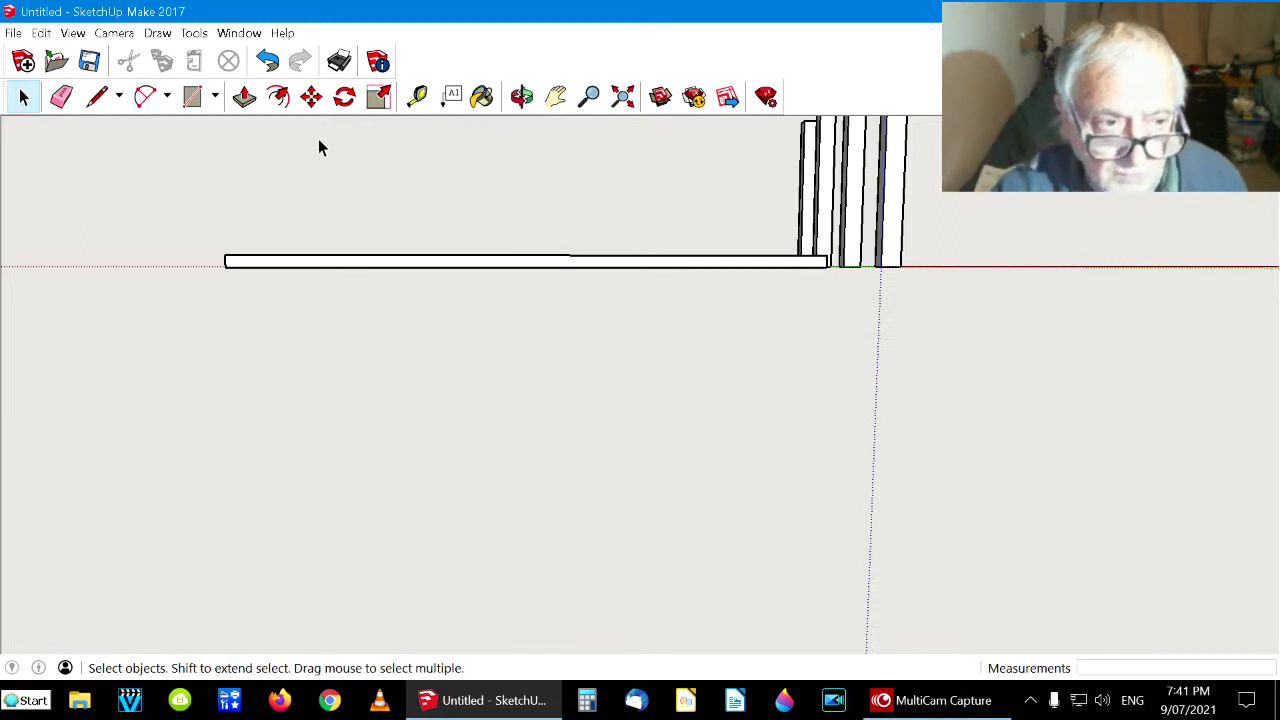
scroll(345, 368, down, 1)
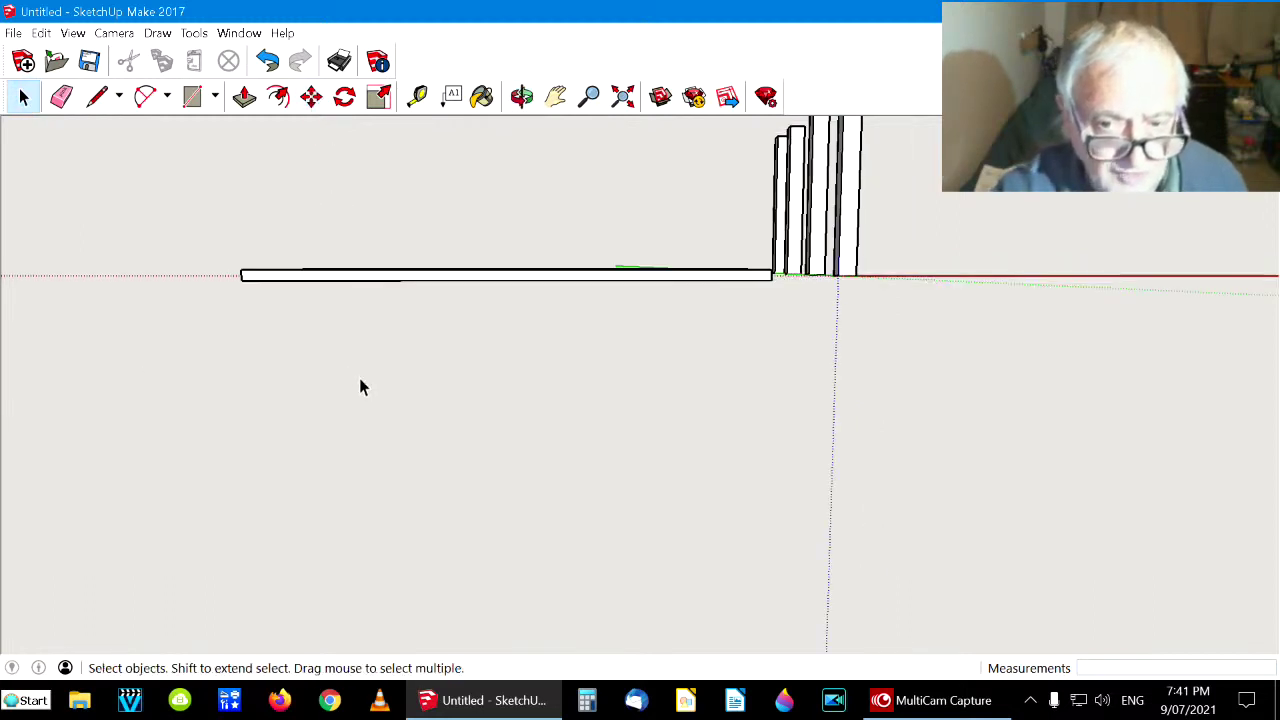
scroll(362, 386, up, 2)
scroll(362, 386, up, 1)
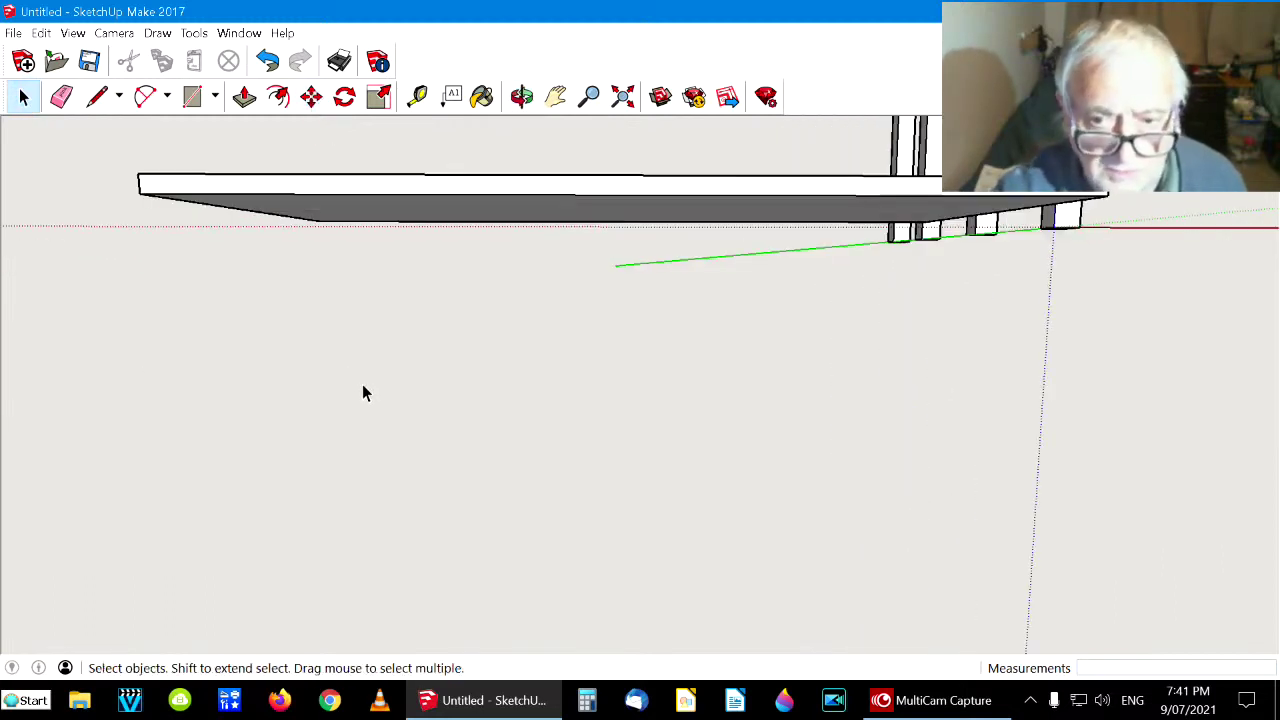
click(556, 96)
drag(500, 305, 500, 357)
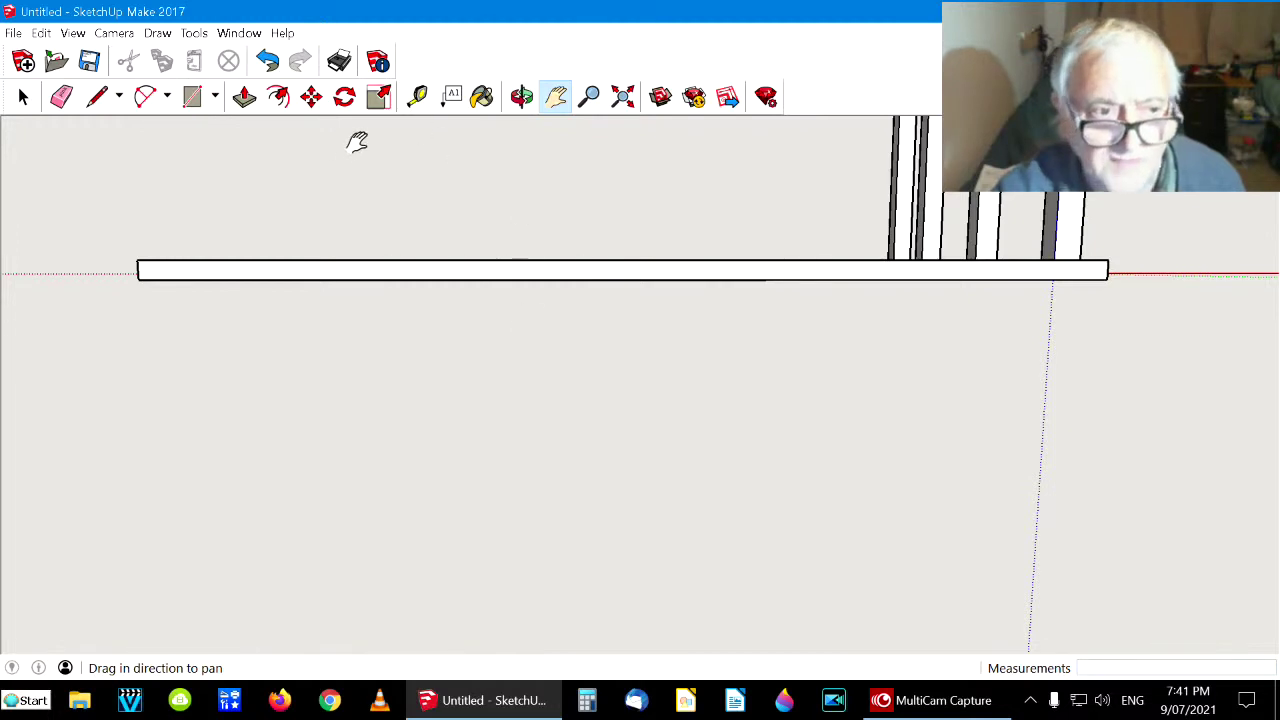
scroll(320, 122, up, 1)
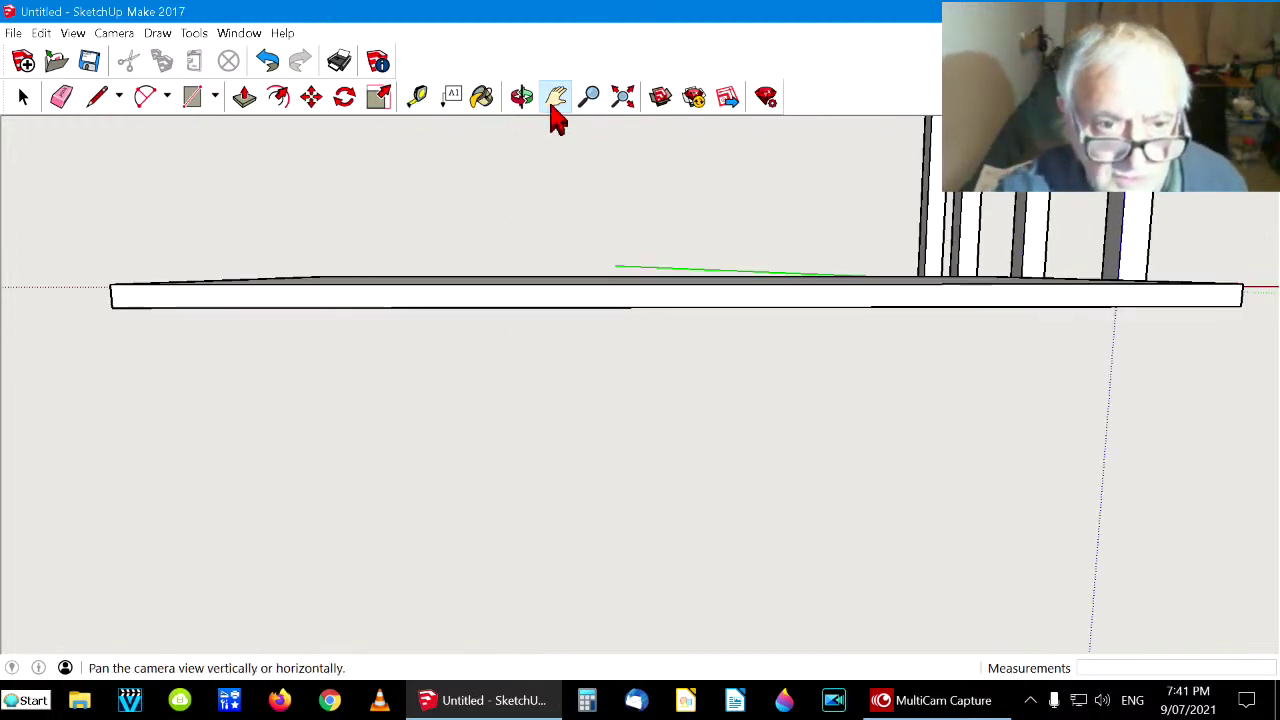
click(520, 98)
drag(506, 221, 507, 216)
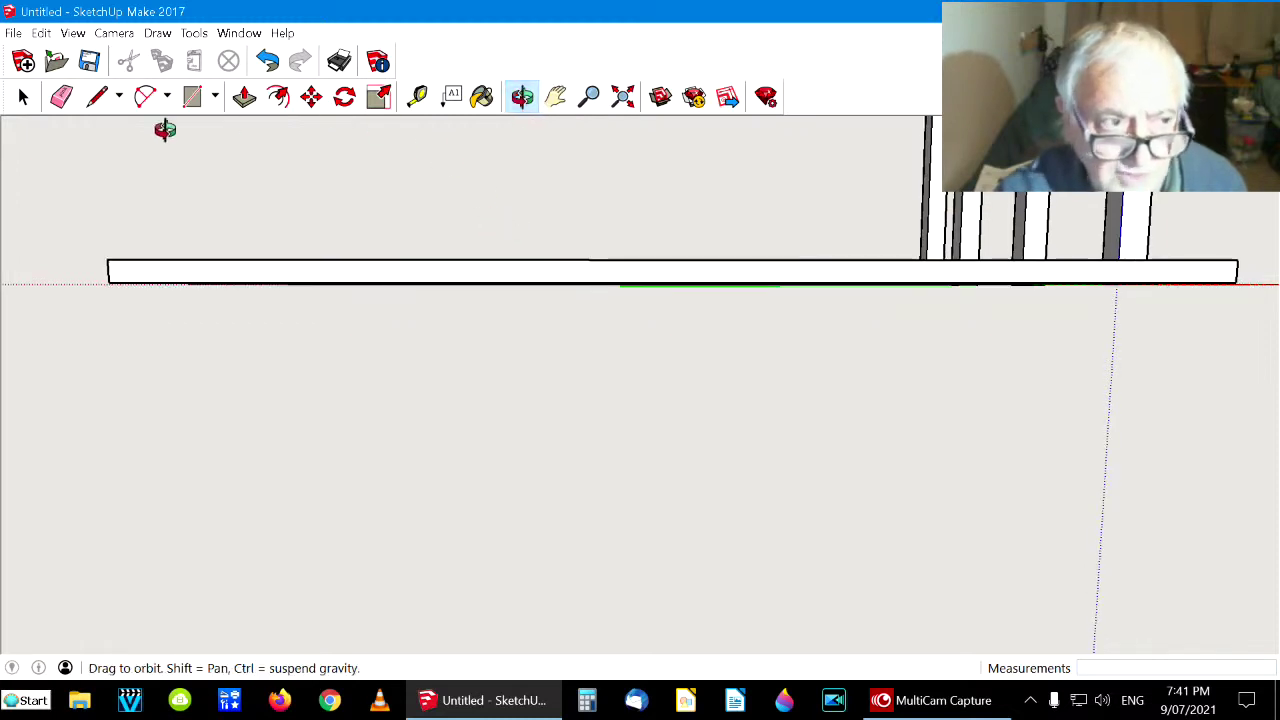
click(24, 97)
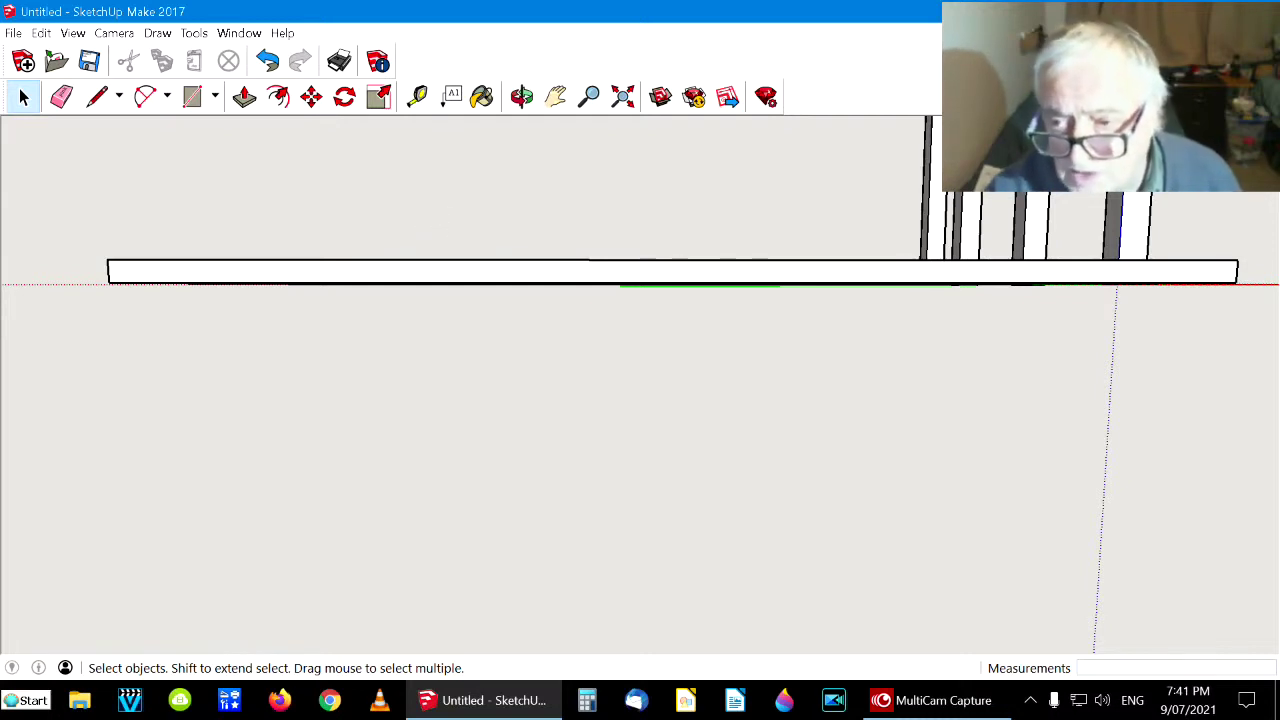
Move the origin leg below the tabletop and snap its top outer corner to the front underside corner farthest from the origin
click(311, 99)
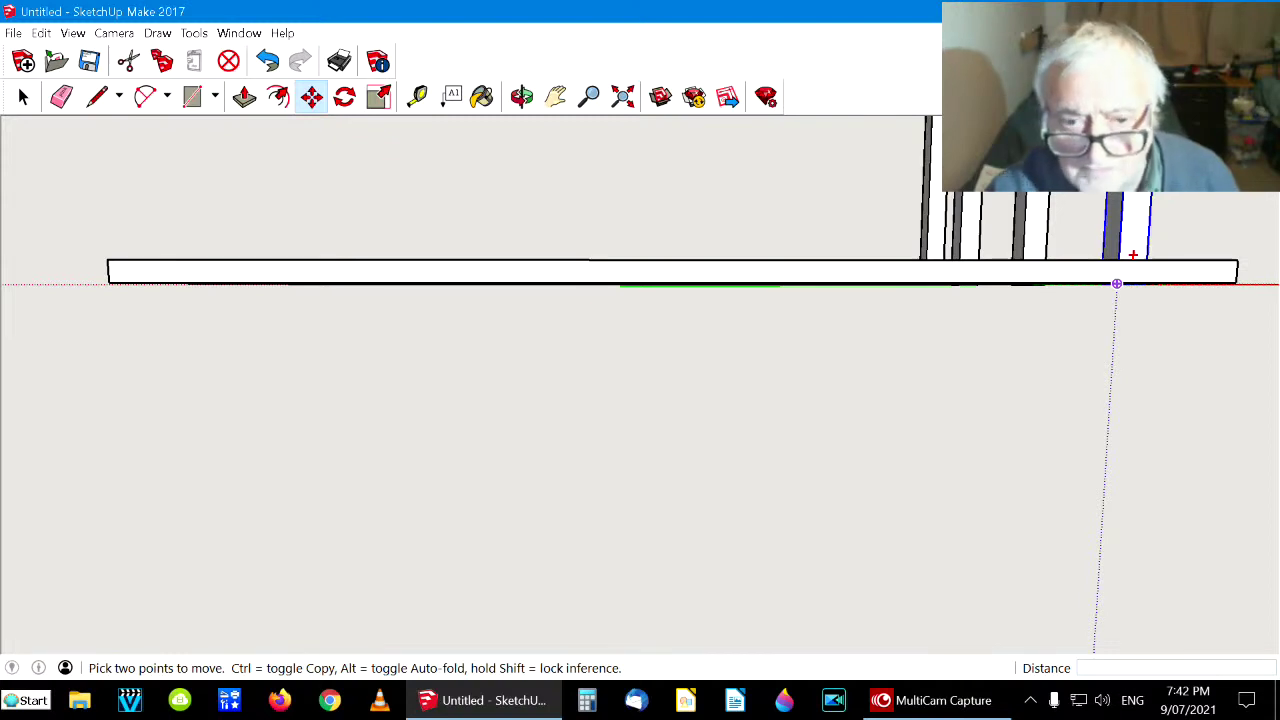
click(1133, 256)
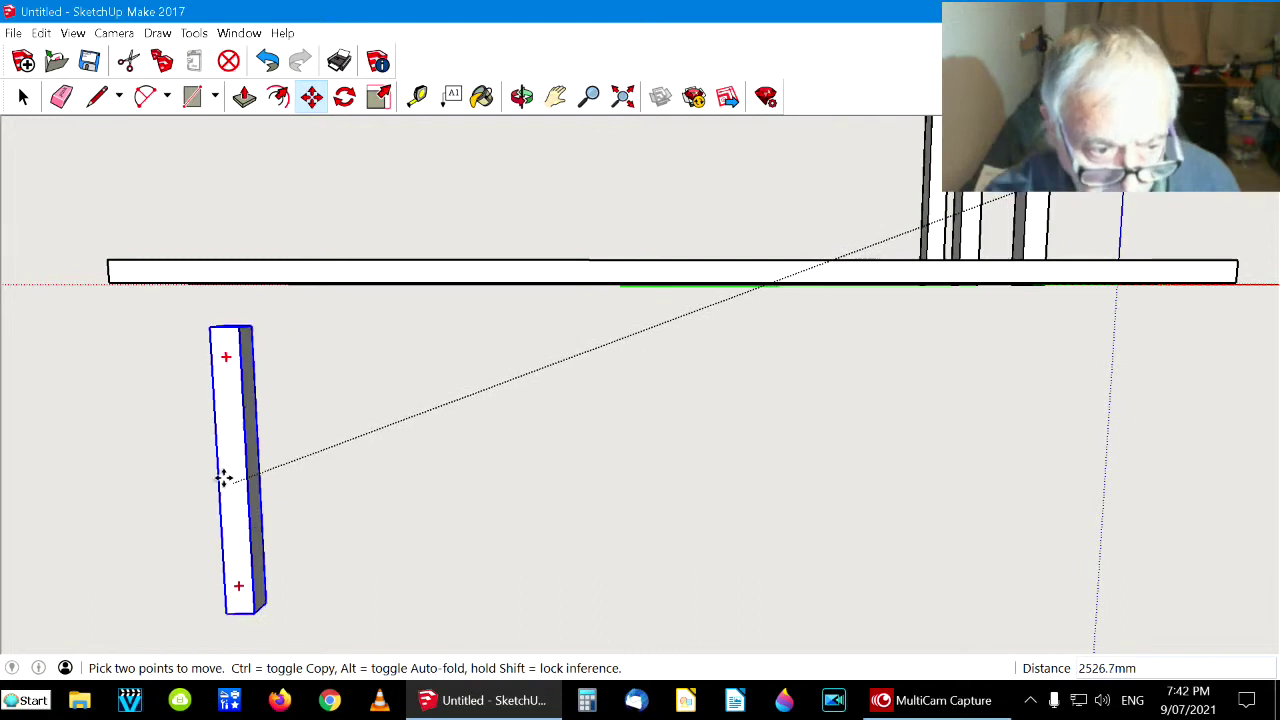
click(166, 472)
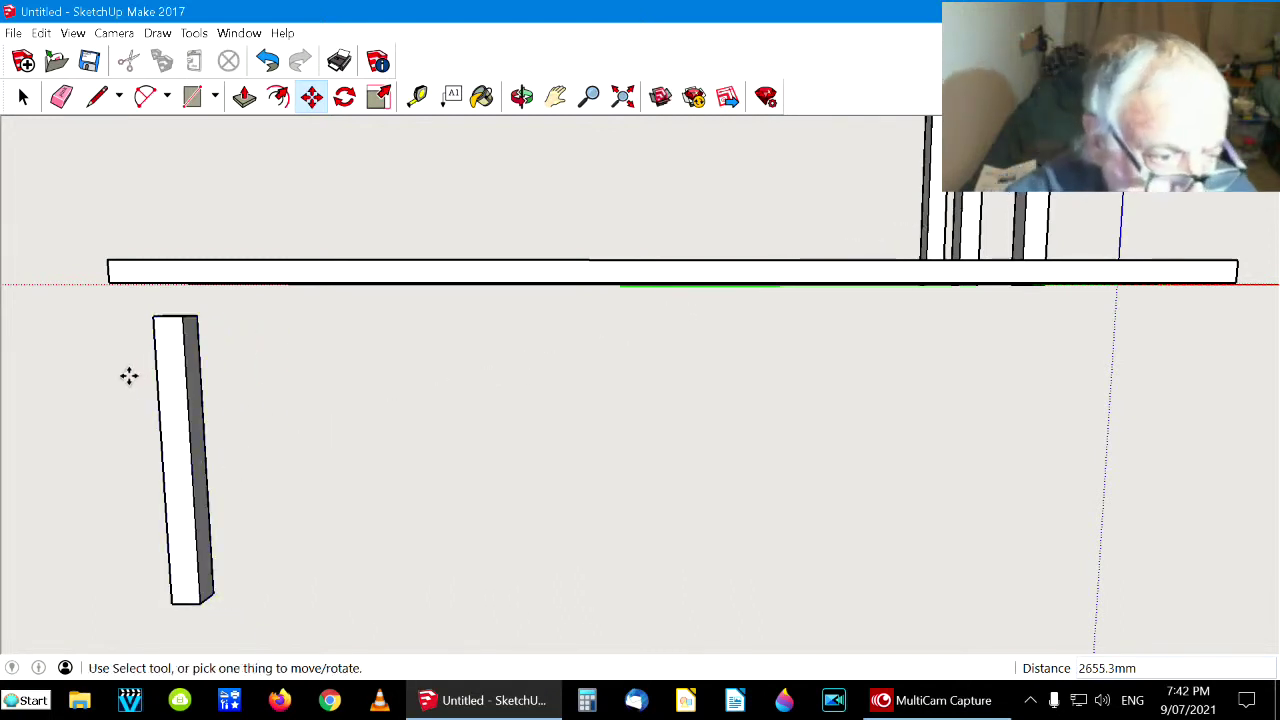
click(152, 325)
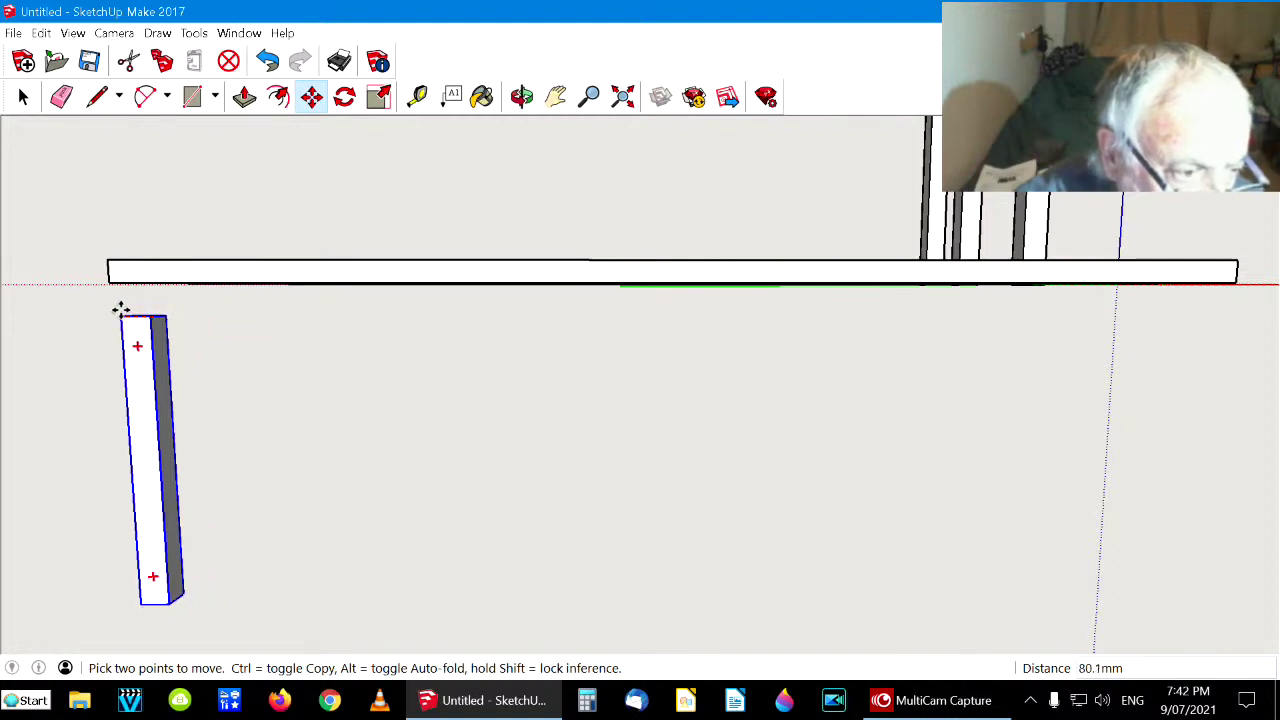
click(110, 280)
key(space)
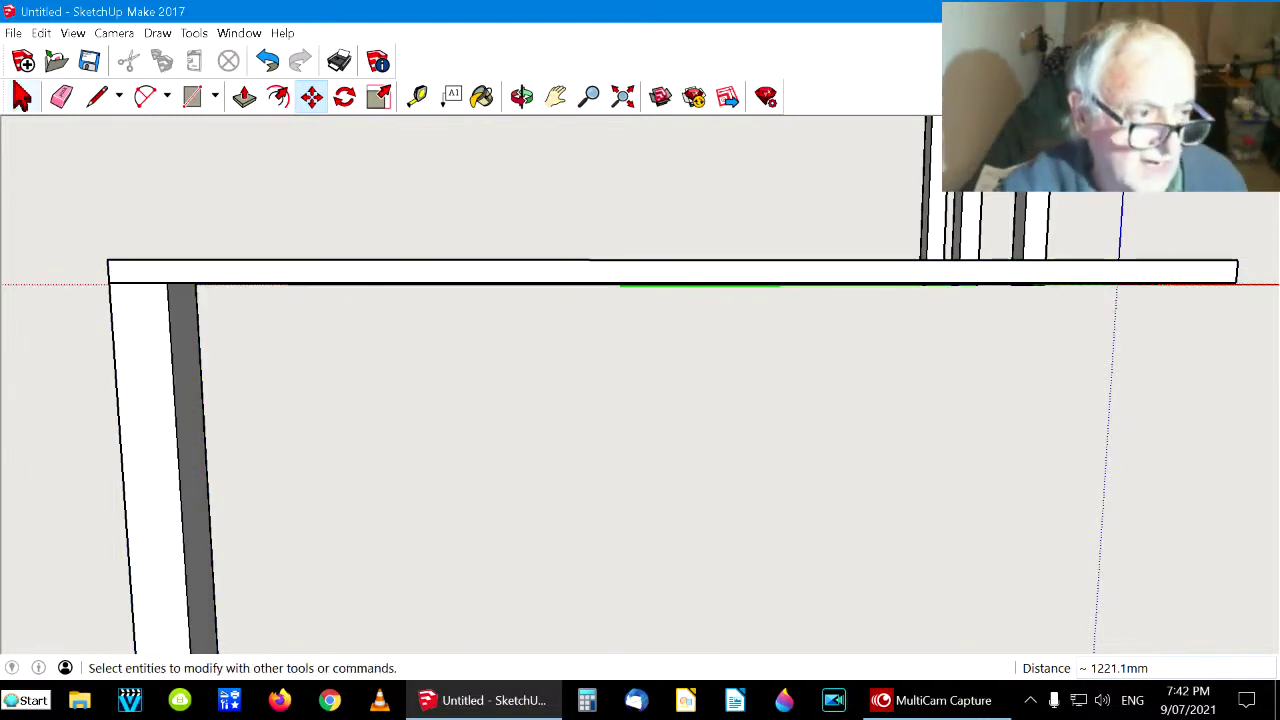
click(20, 100)
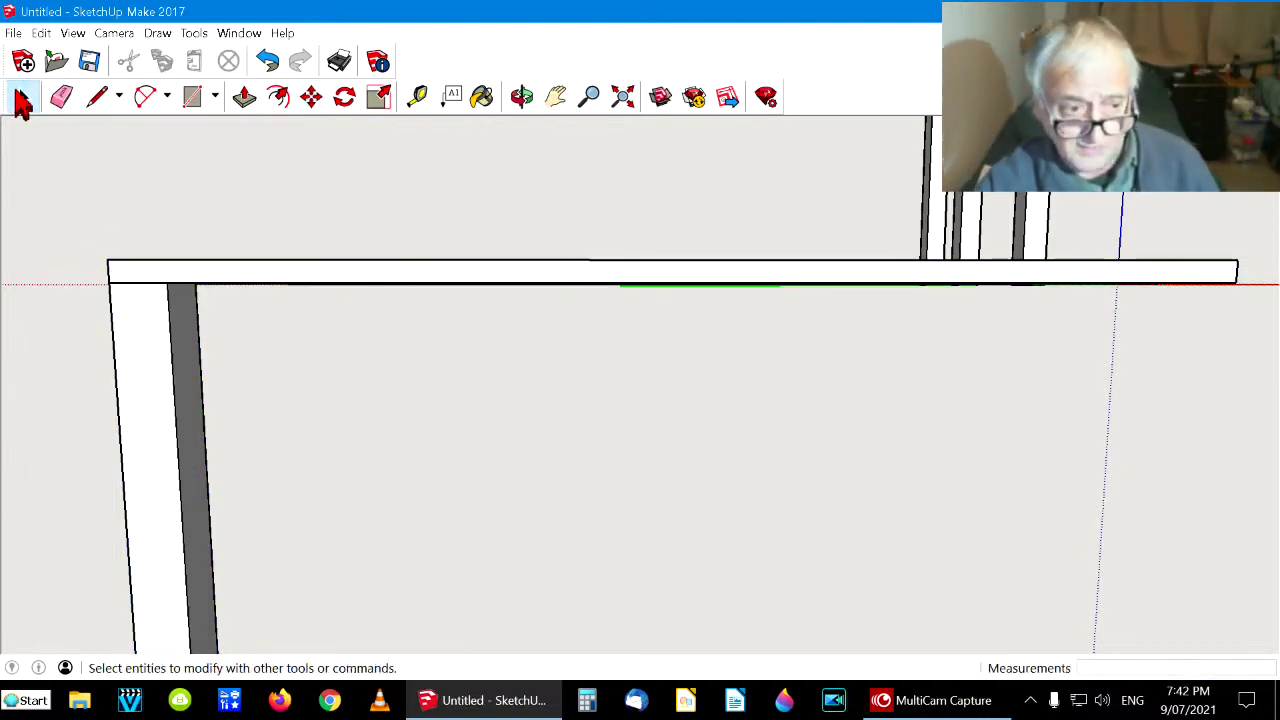
Move the nearest remaining leg below the tabletop and snap its top outer corner to the other underside corner of the front edge
click(311, 100)
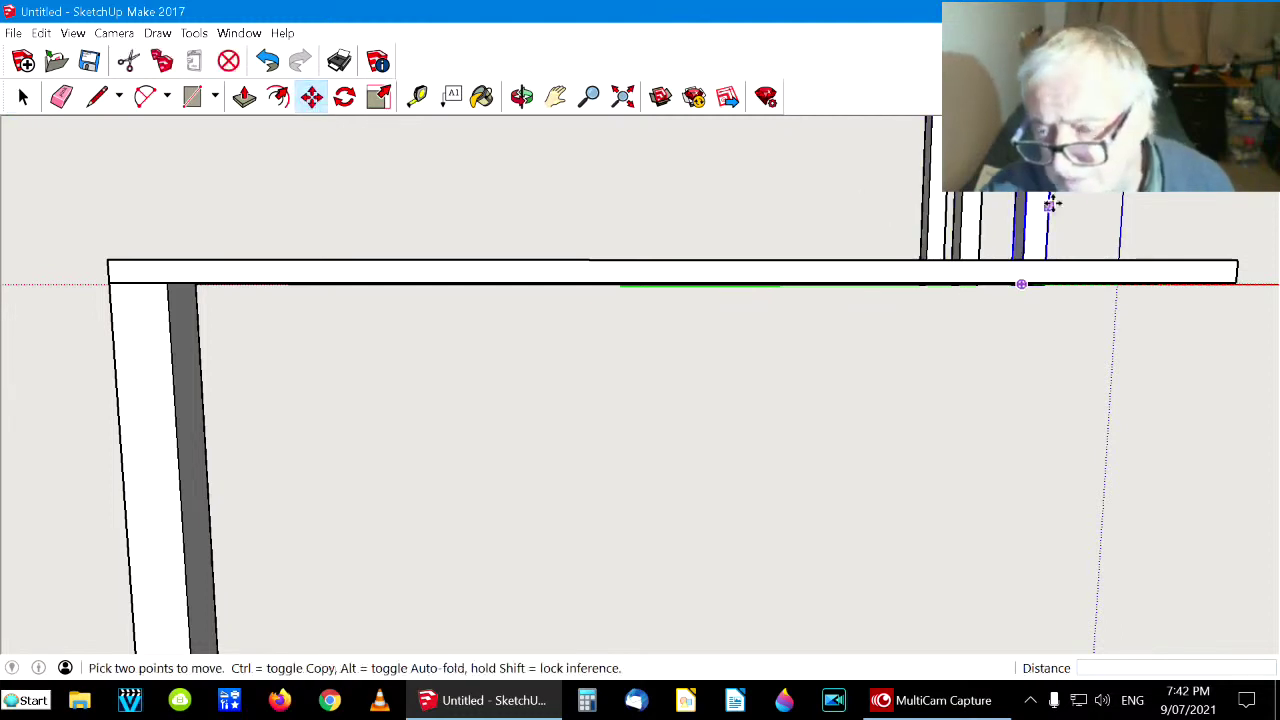
click(1033, 261)
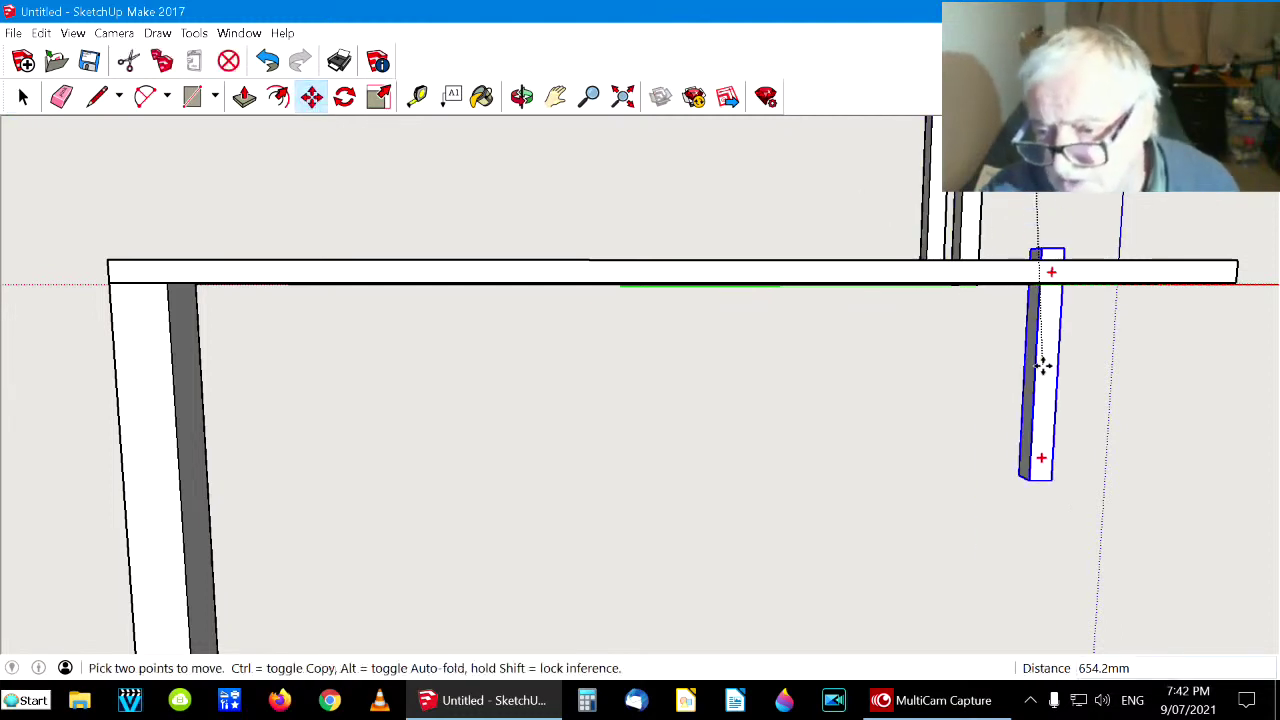
click(1043, 425)
click(1060, 308)
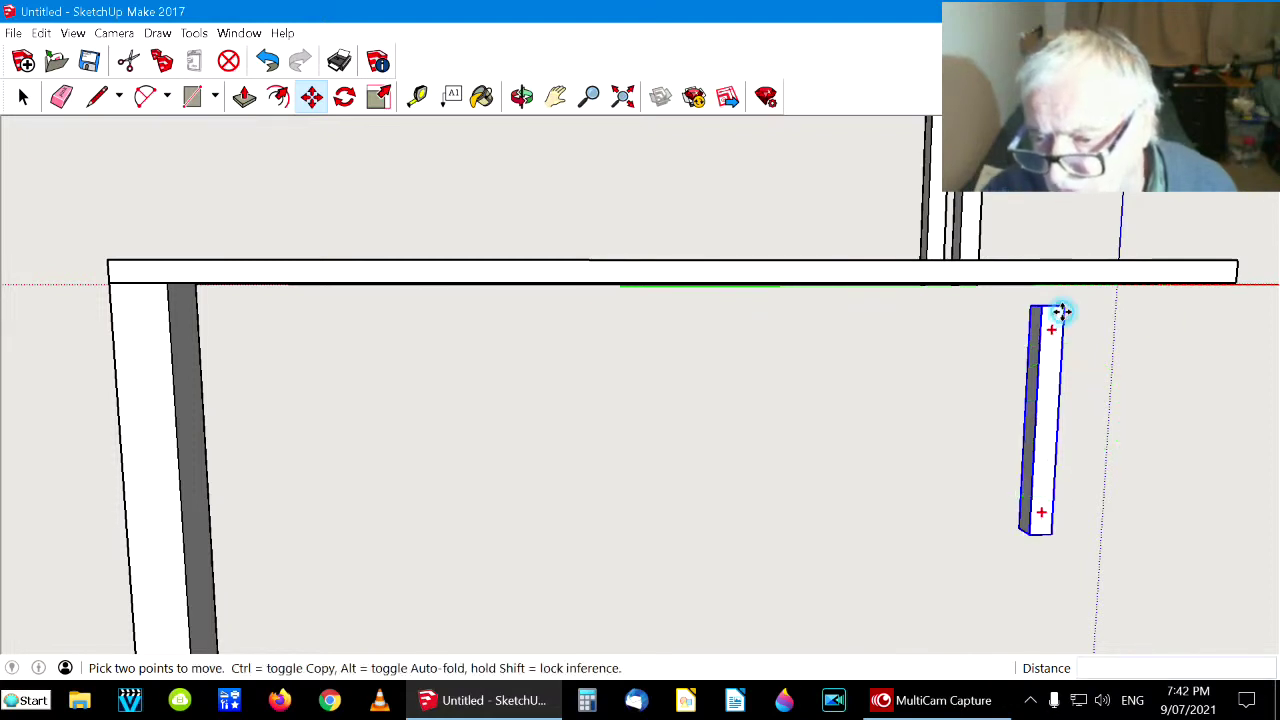
click(1234, 285)
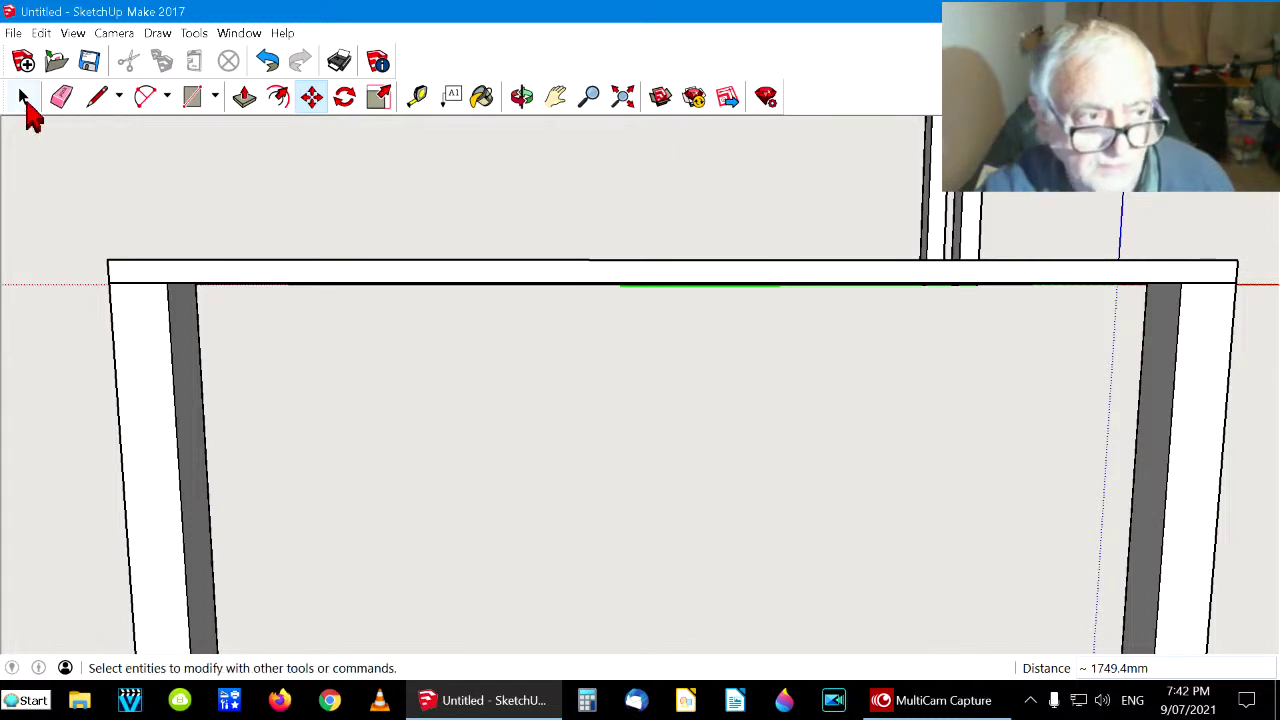
click(26, 100)
From the table's back side, move the leg farthest along the green axis about 595 mm off the axis toward the tabletop
scroll(410, 289, down, 2)
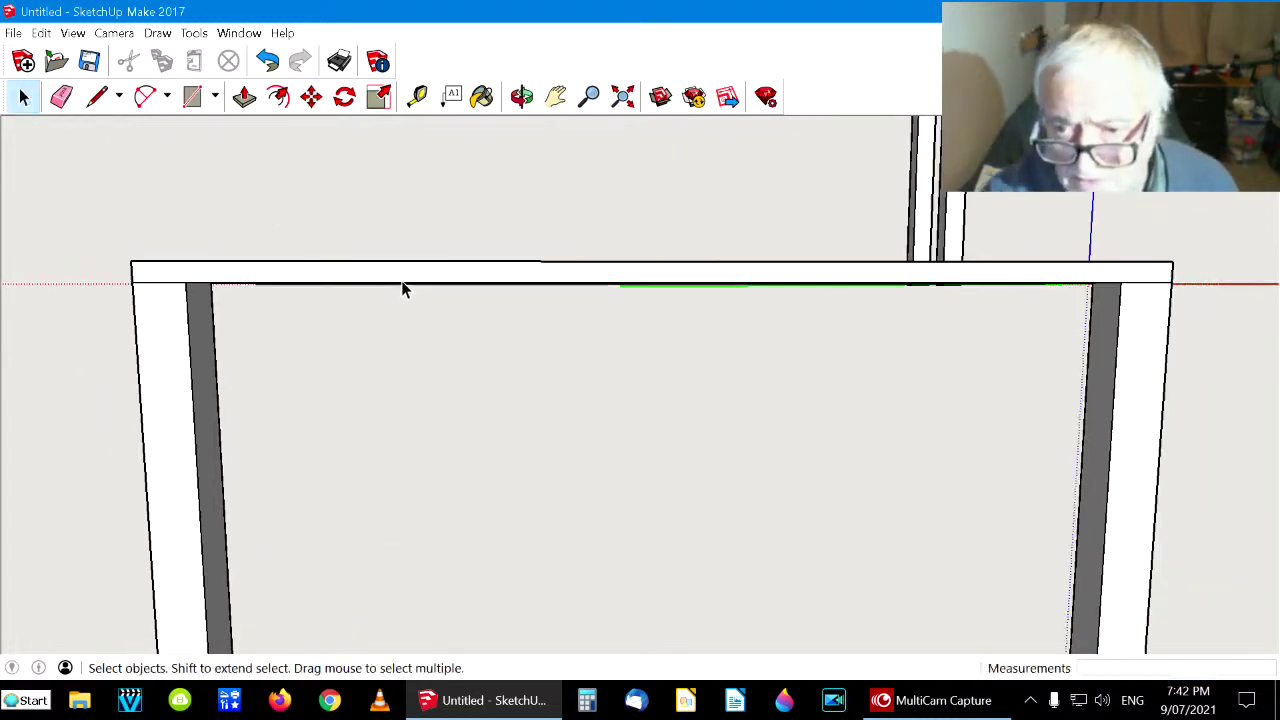
scroll(405, 290, down, 1)
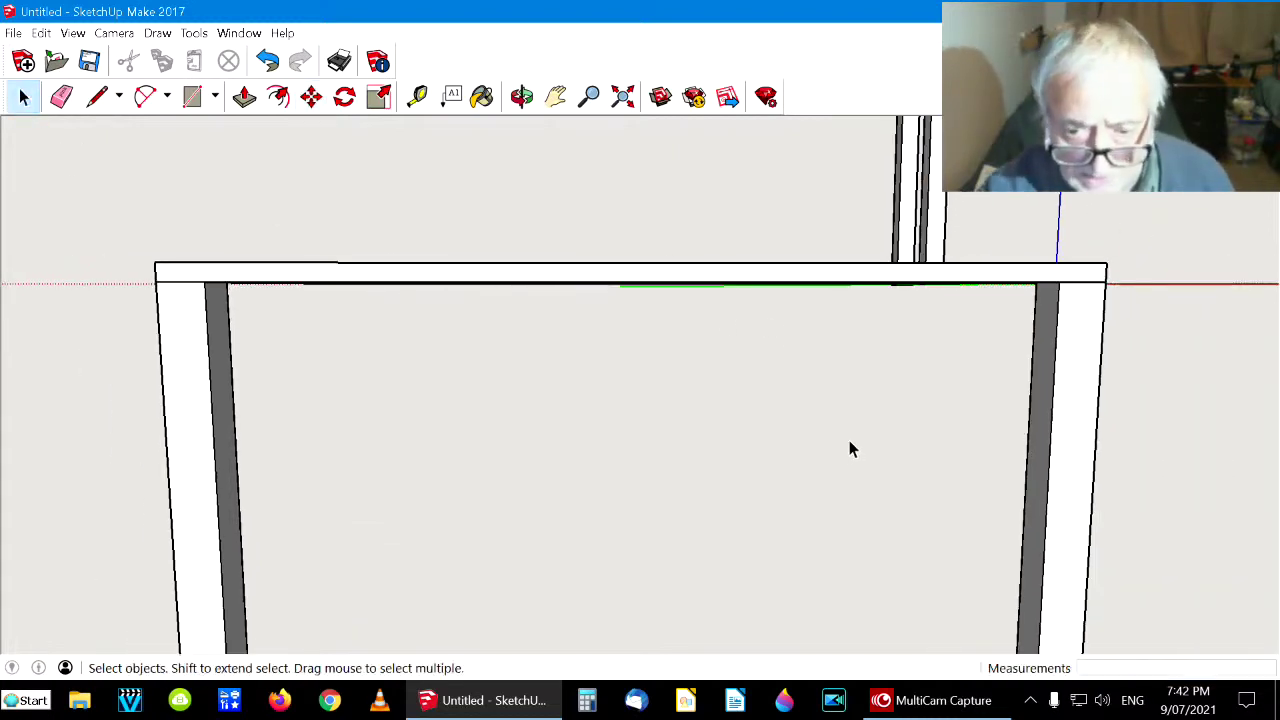
click(520, 97)
drag(1055, 424, 666, 395)
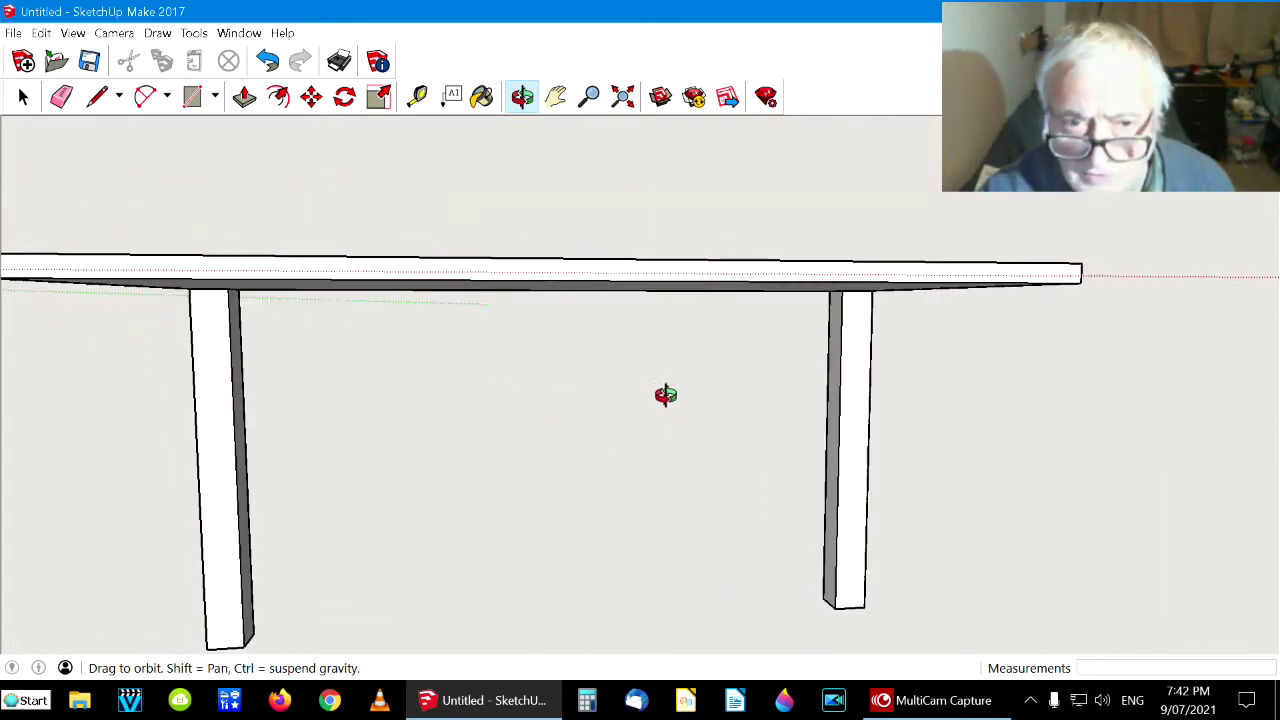
click(624, 100)
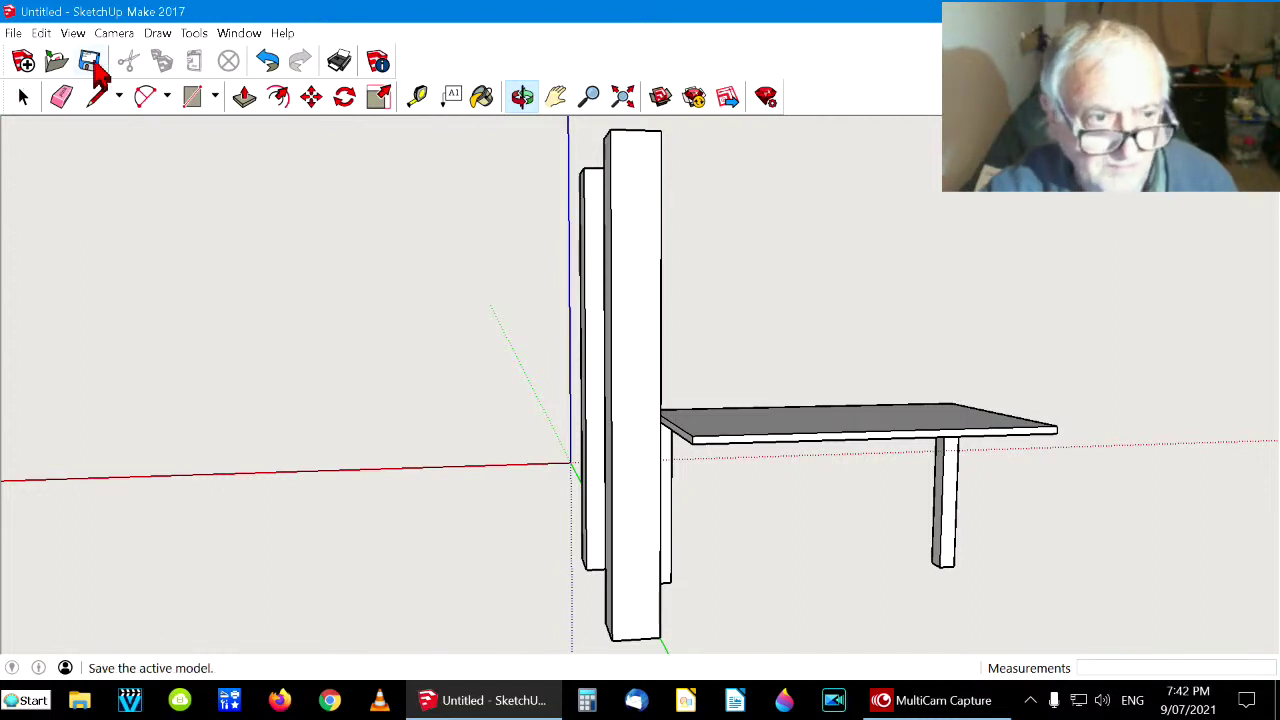
click(558, 98)
drag(763, 326, 578, 279)
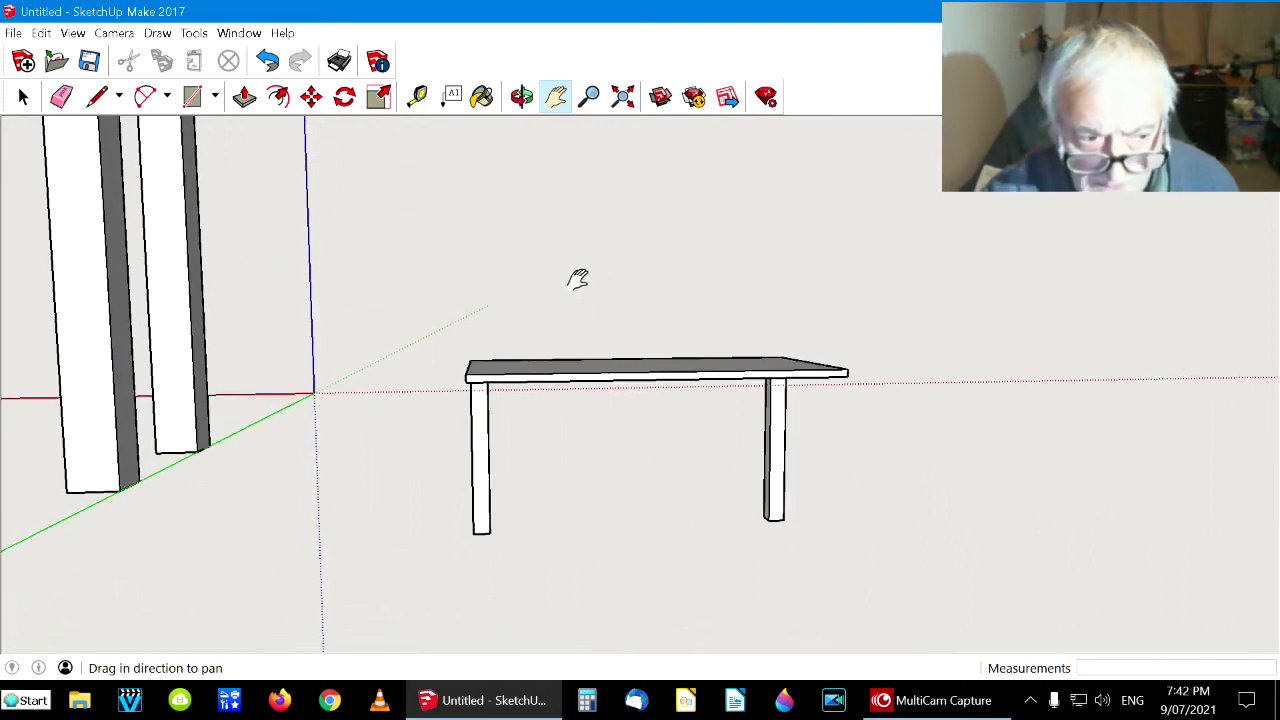
drag(546, 395, 542, 355)
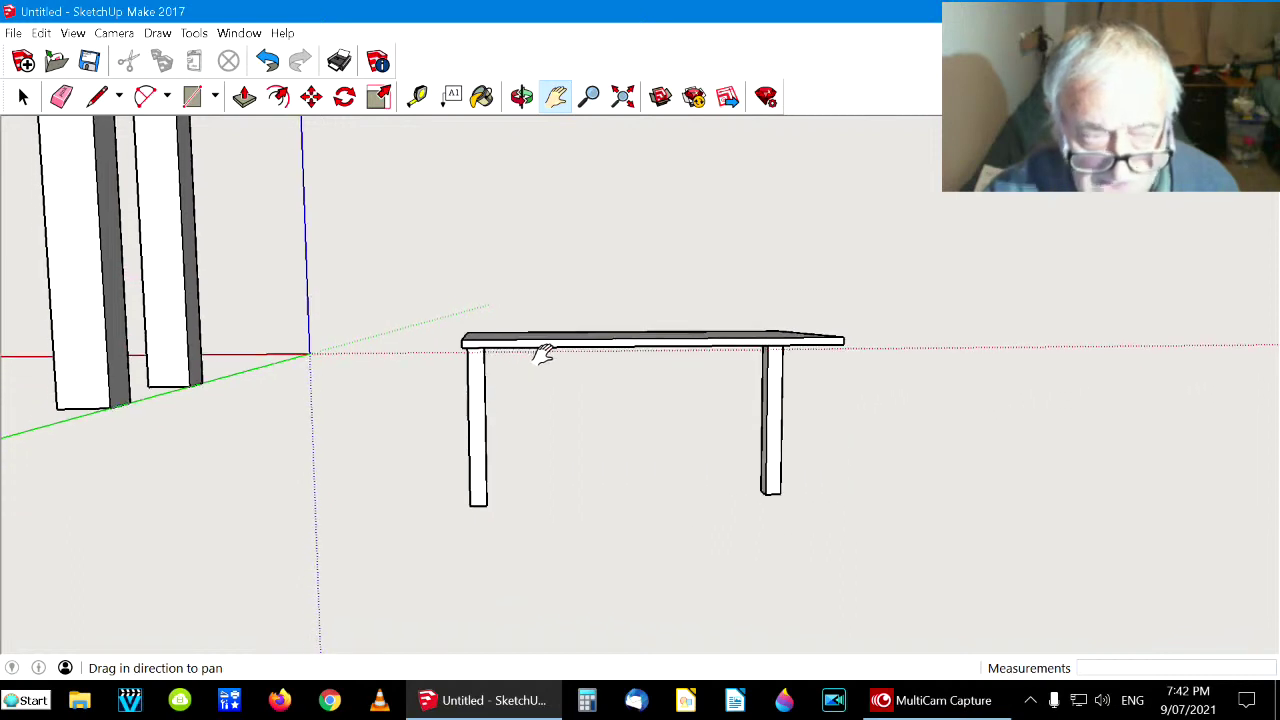
click(311, 96)
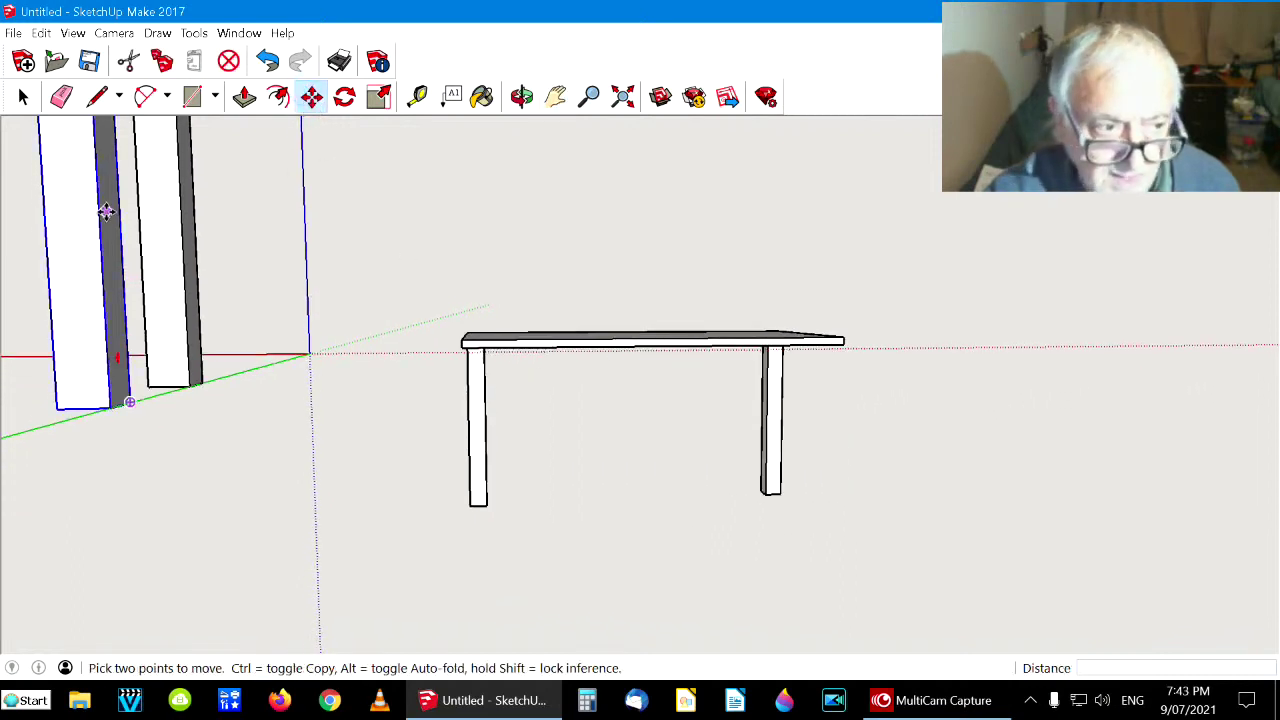
click(79, 236)
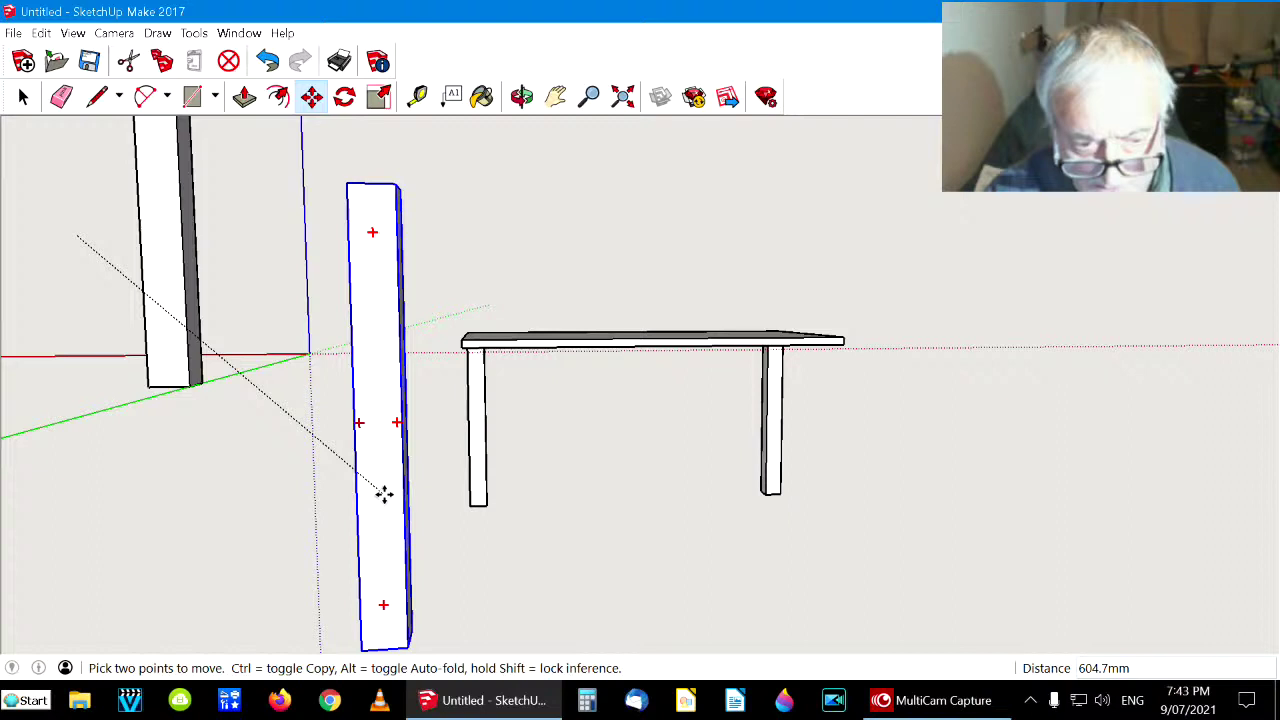
click(394, 491)
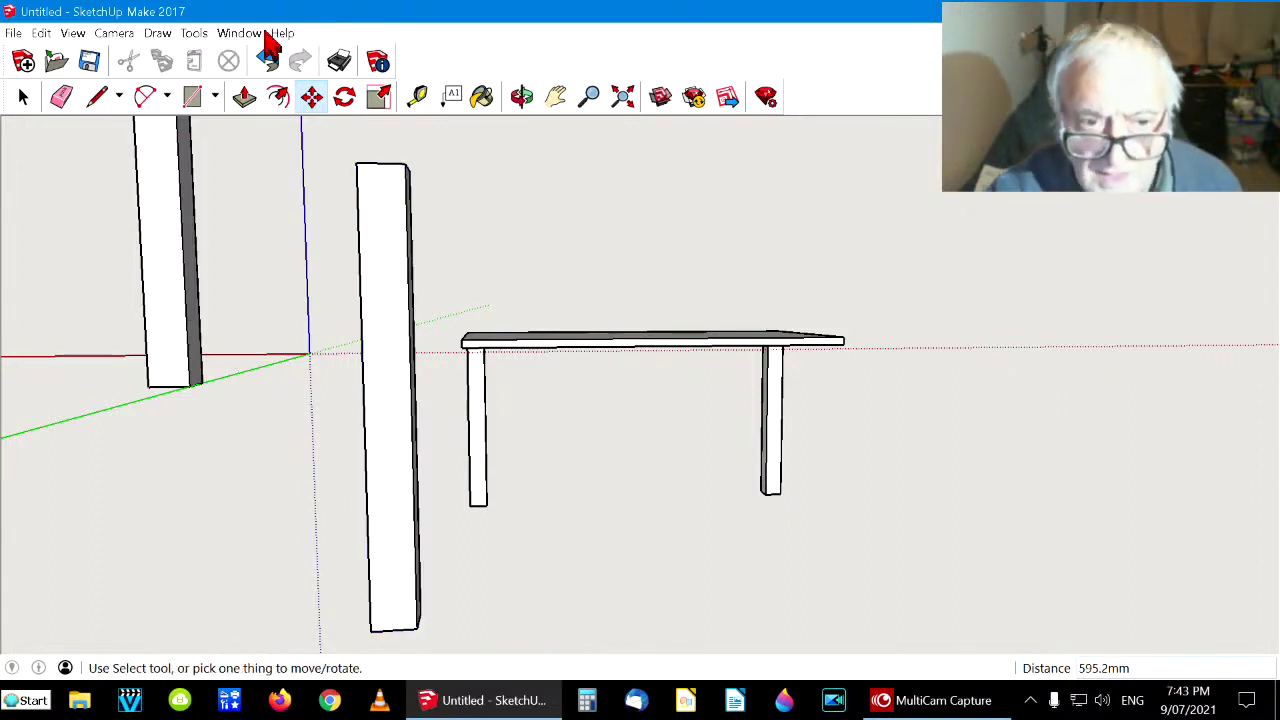
Move the unplaced leg nearest the table about 395 mm down and snap its top outer corner to the back edge's underside corner nearest the origin
click(522, 97)
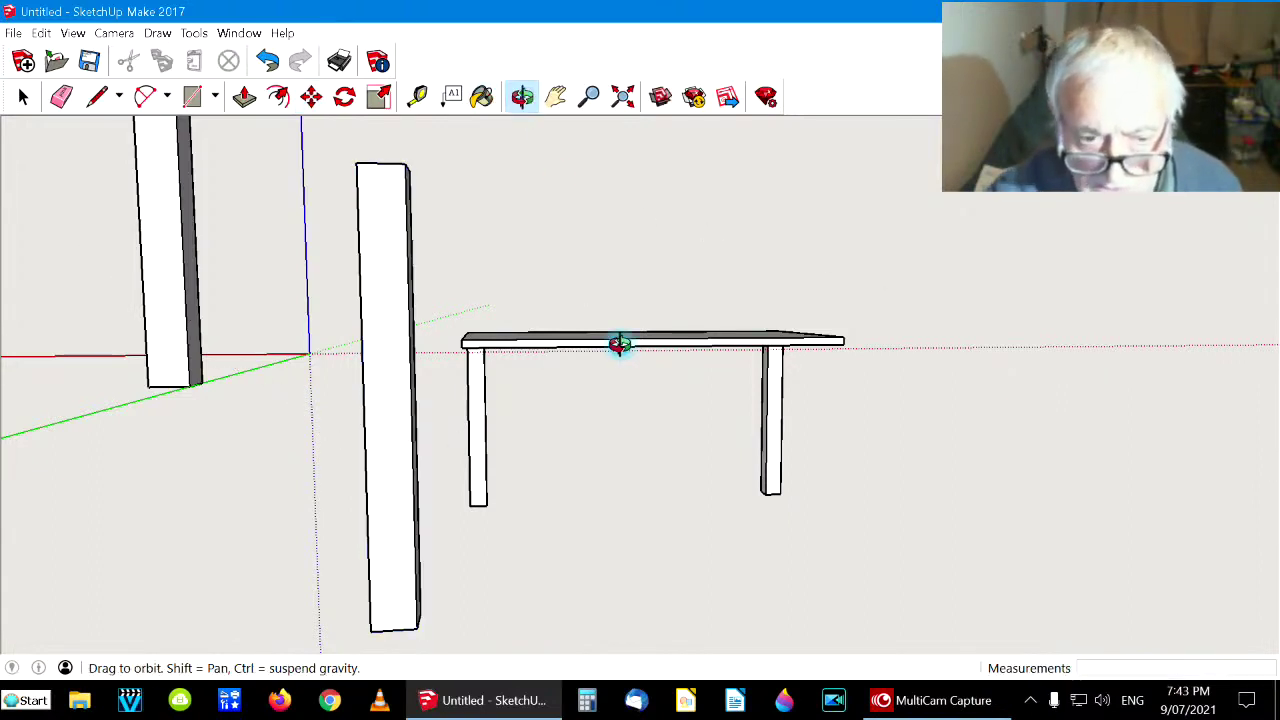
drag(620, 345, 615, 330)
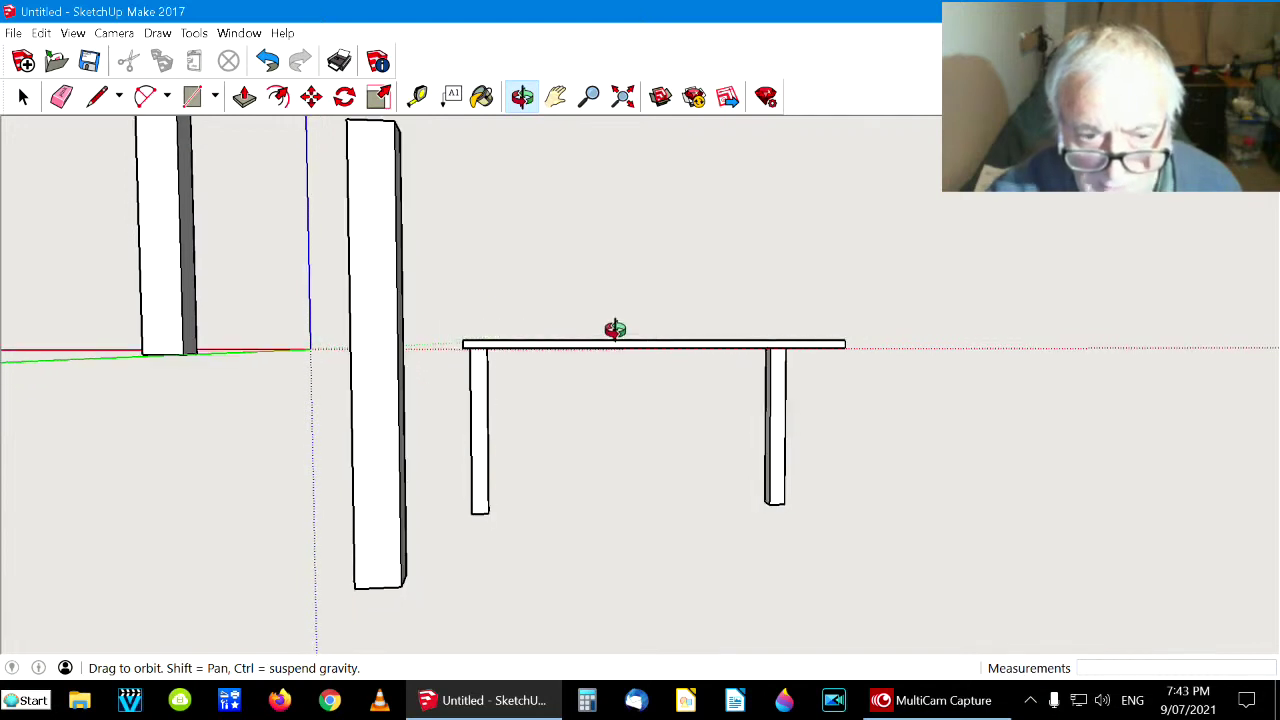
drag(603, 263, 596, 258)
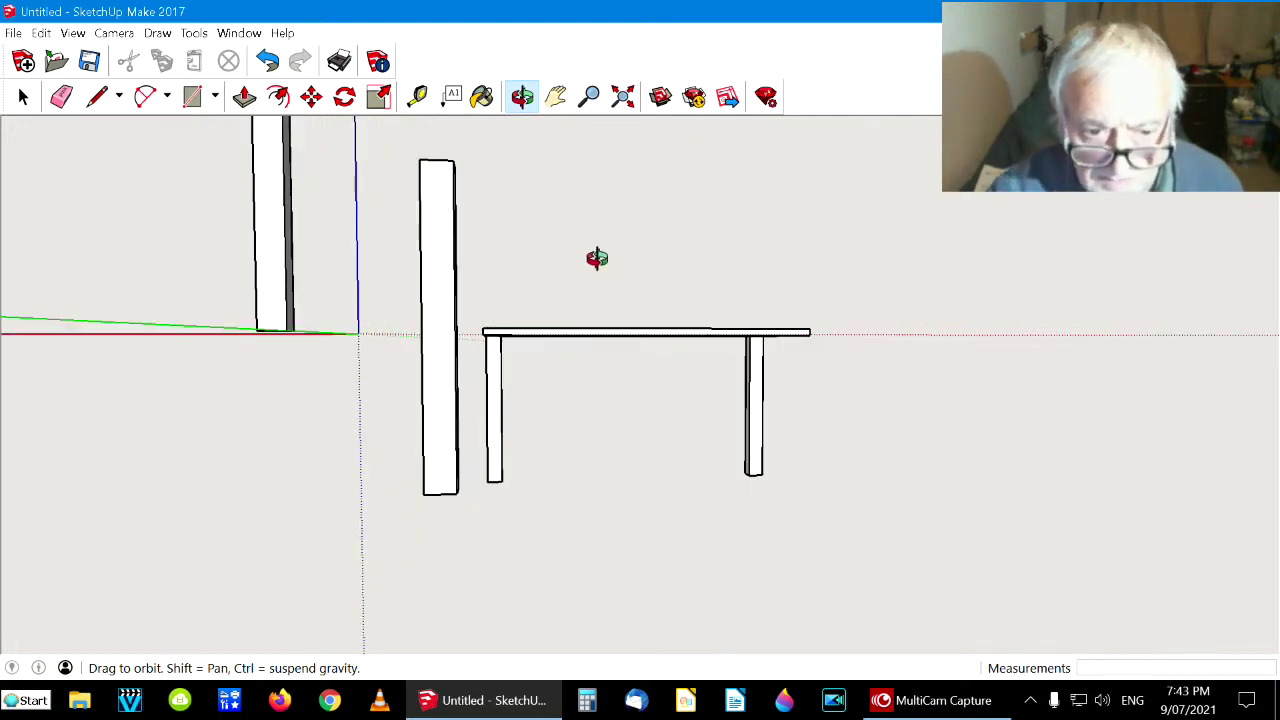
scroll(595, 263, up, 2)
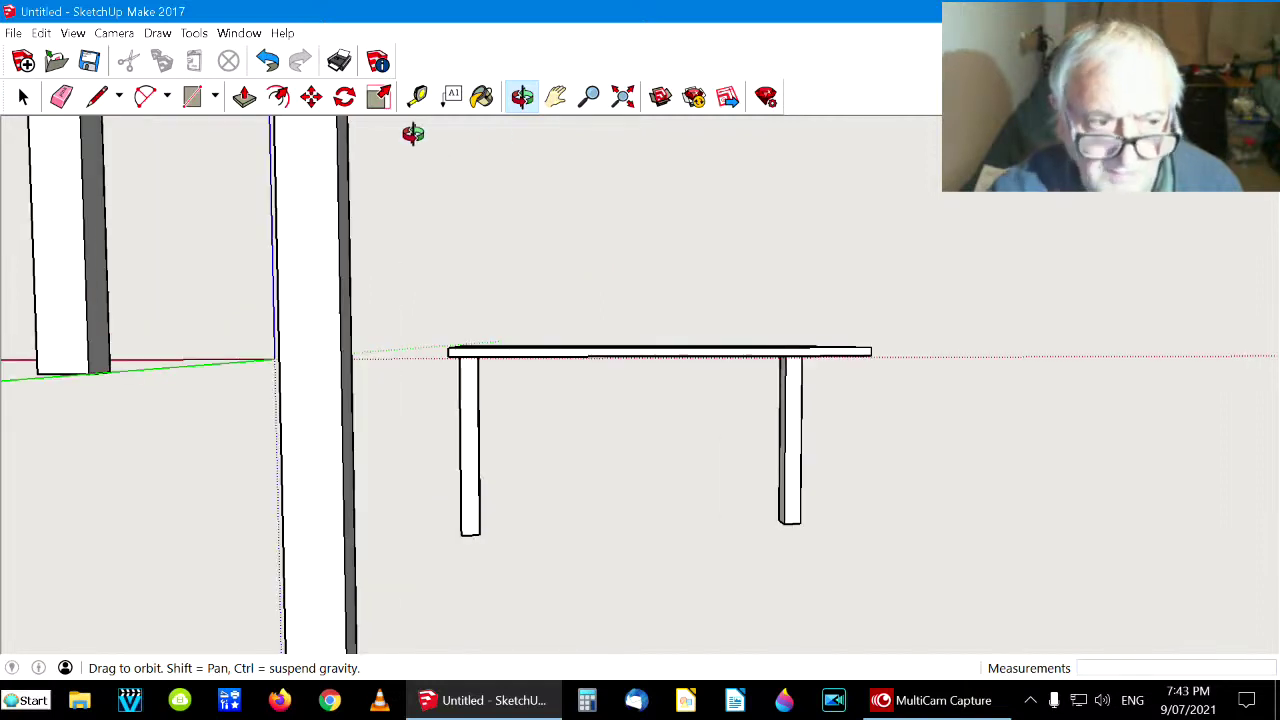
click(311, 97)
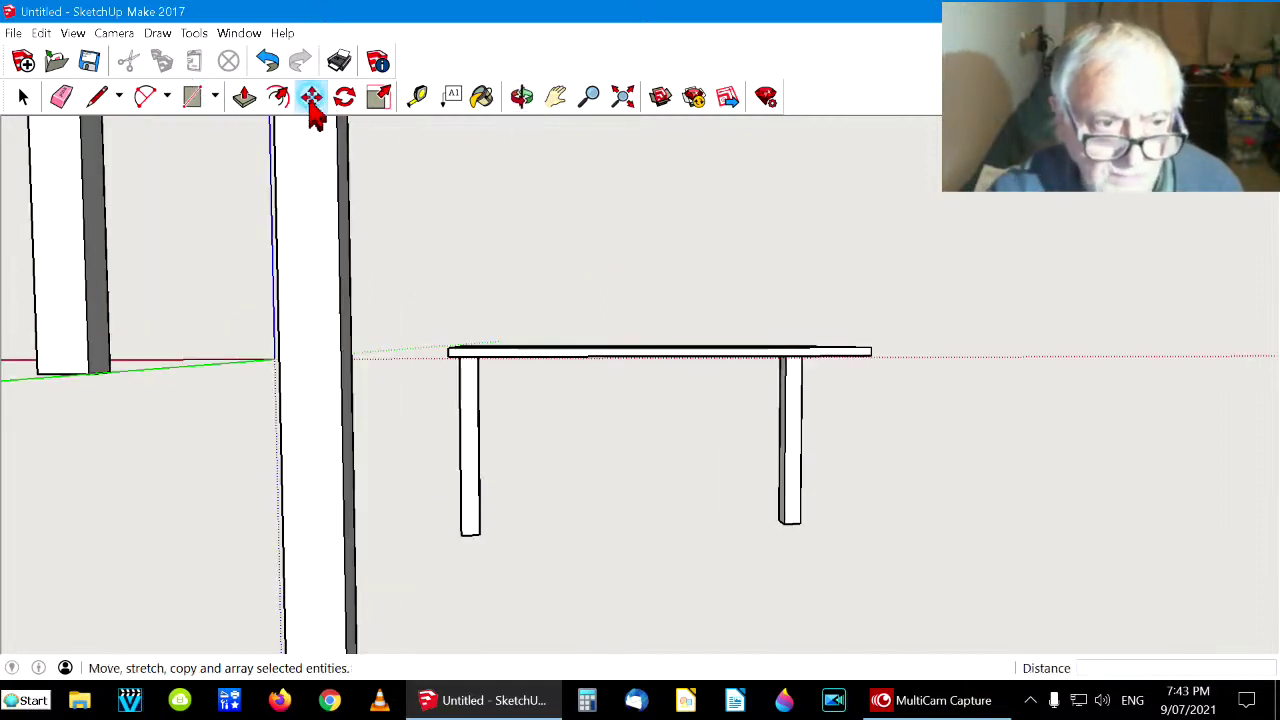
click(283, 171)
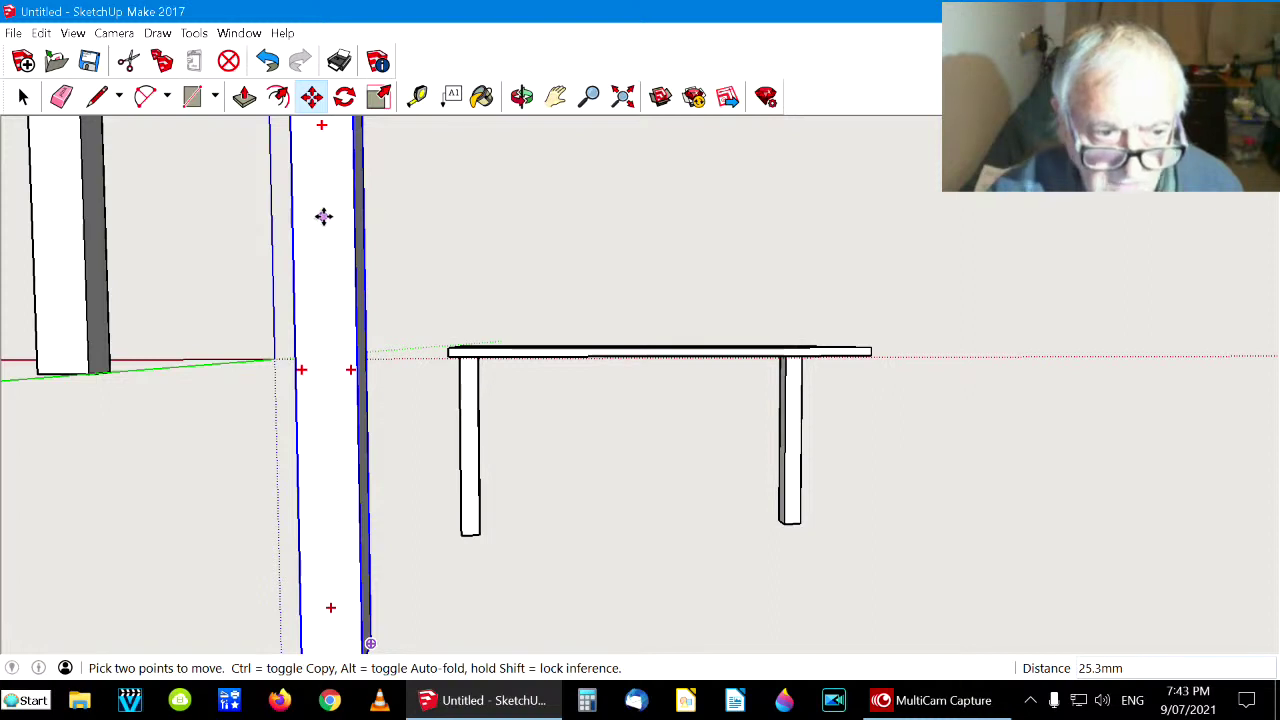
click(343, 524)
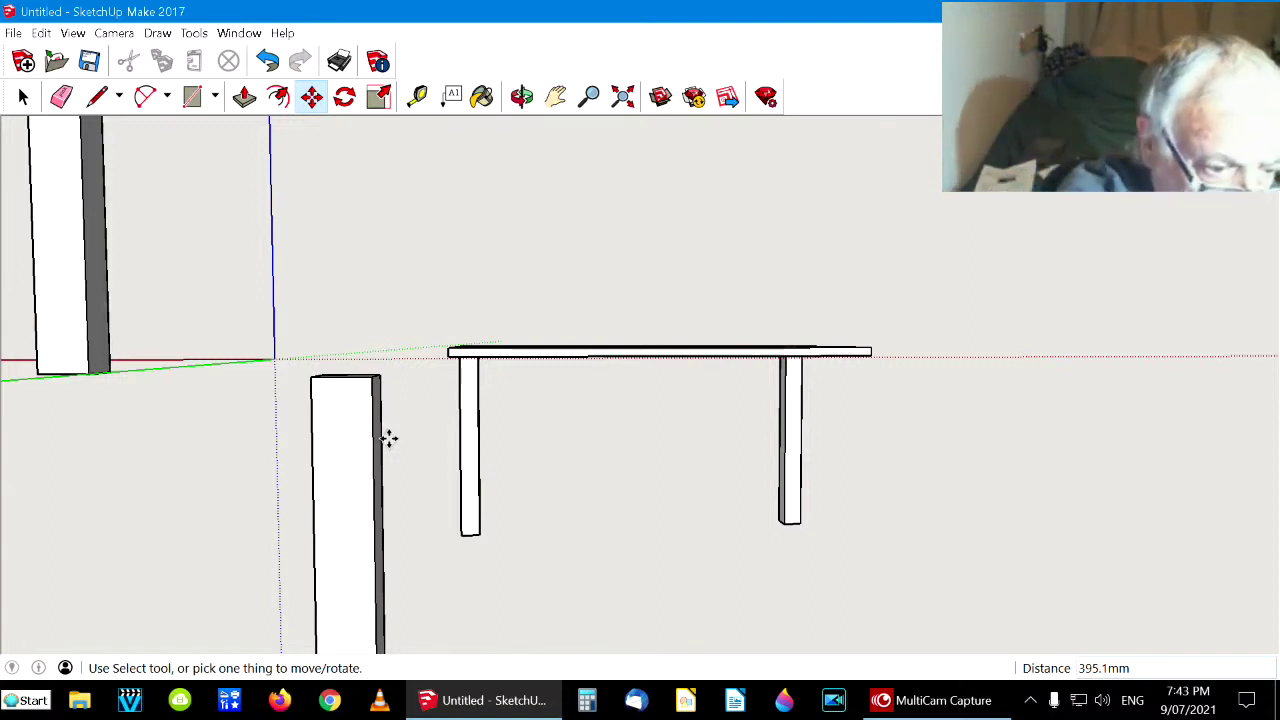
click(310, 373)
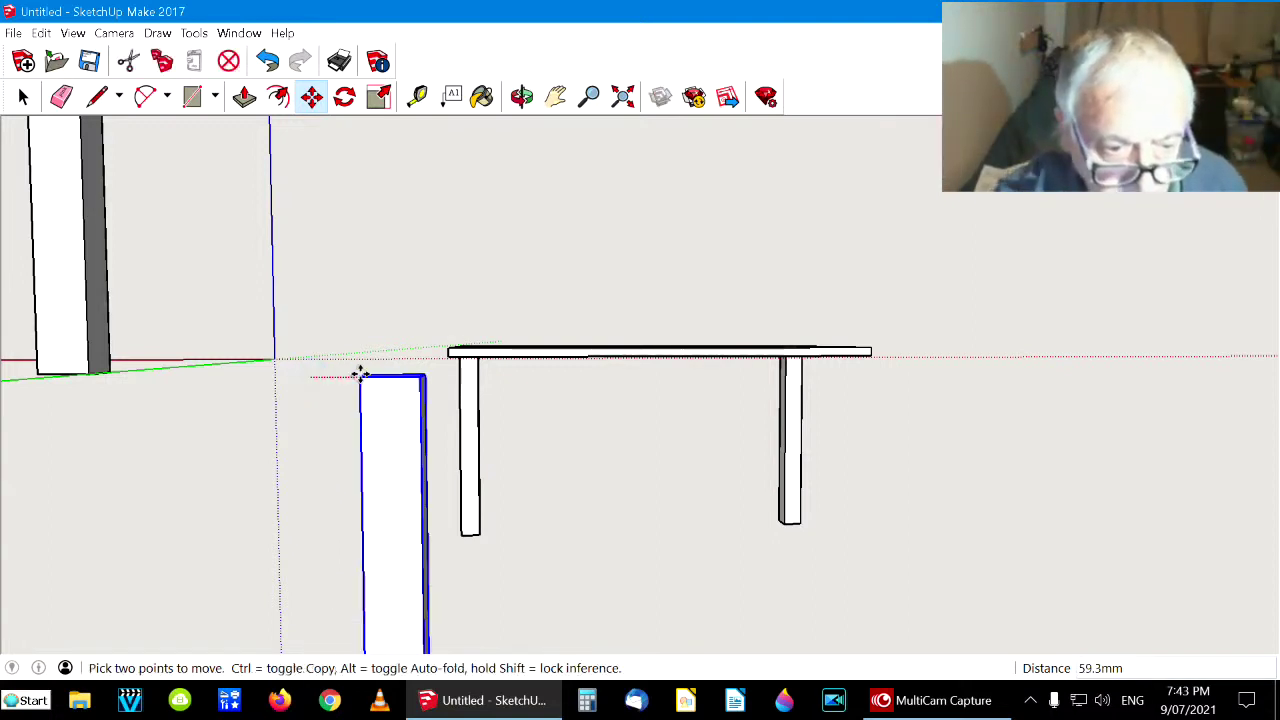
click(446, 356)
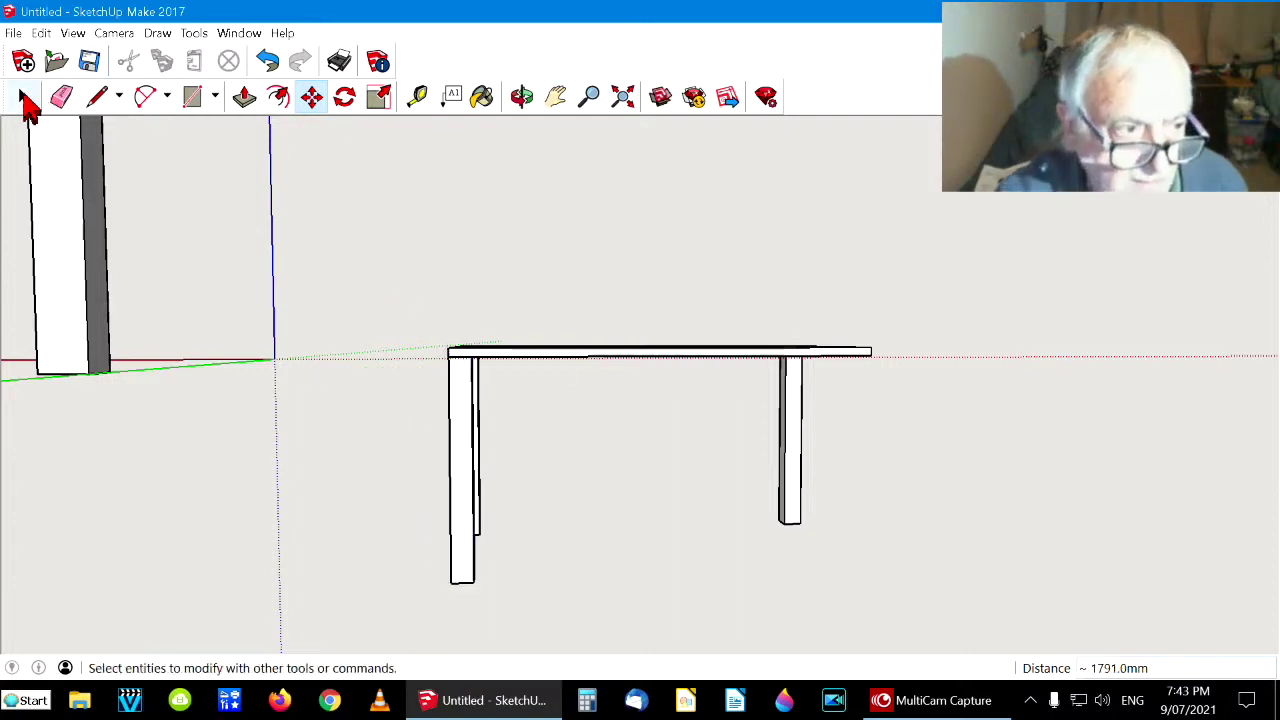
click(26, 100)
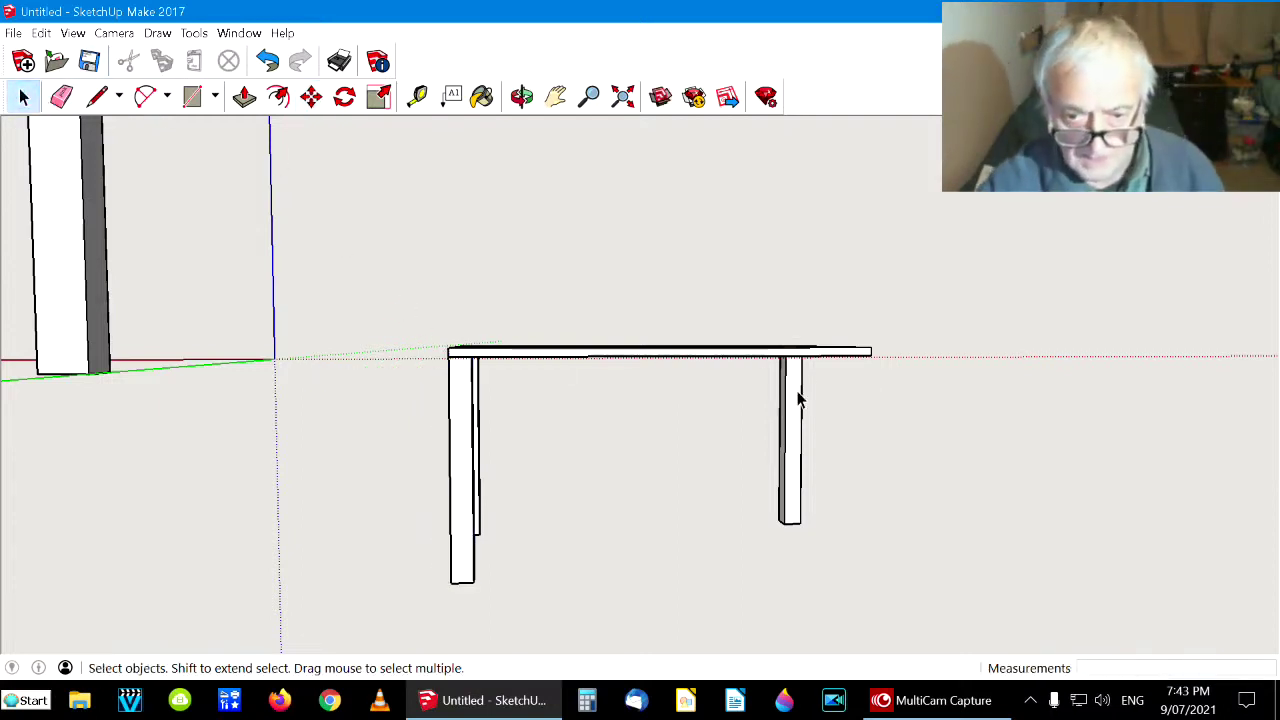
Move the last leg off the green axis to below tabletop level, then shift it about 64 mm sideways in front of the back edge
click(97, 257)
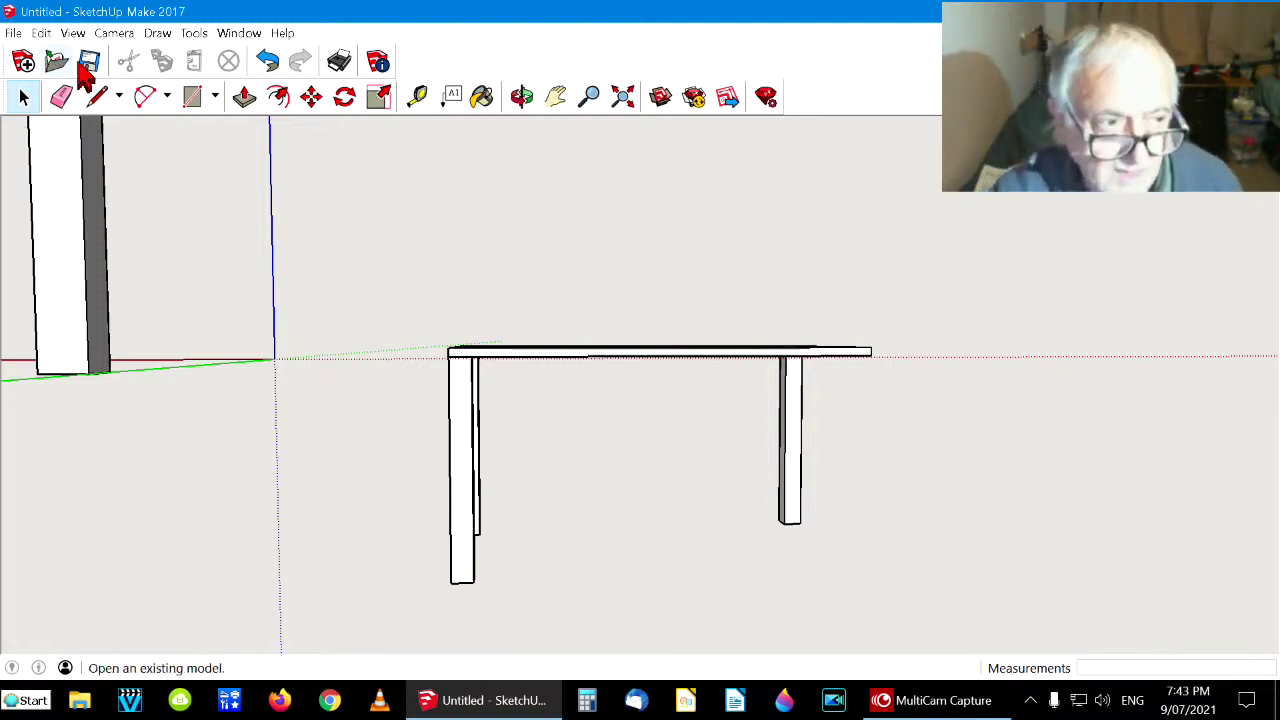
click(310, 96)
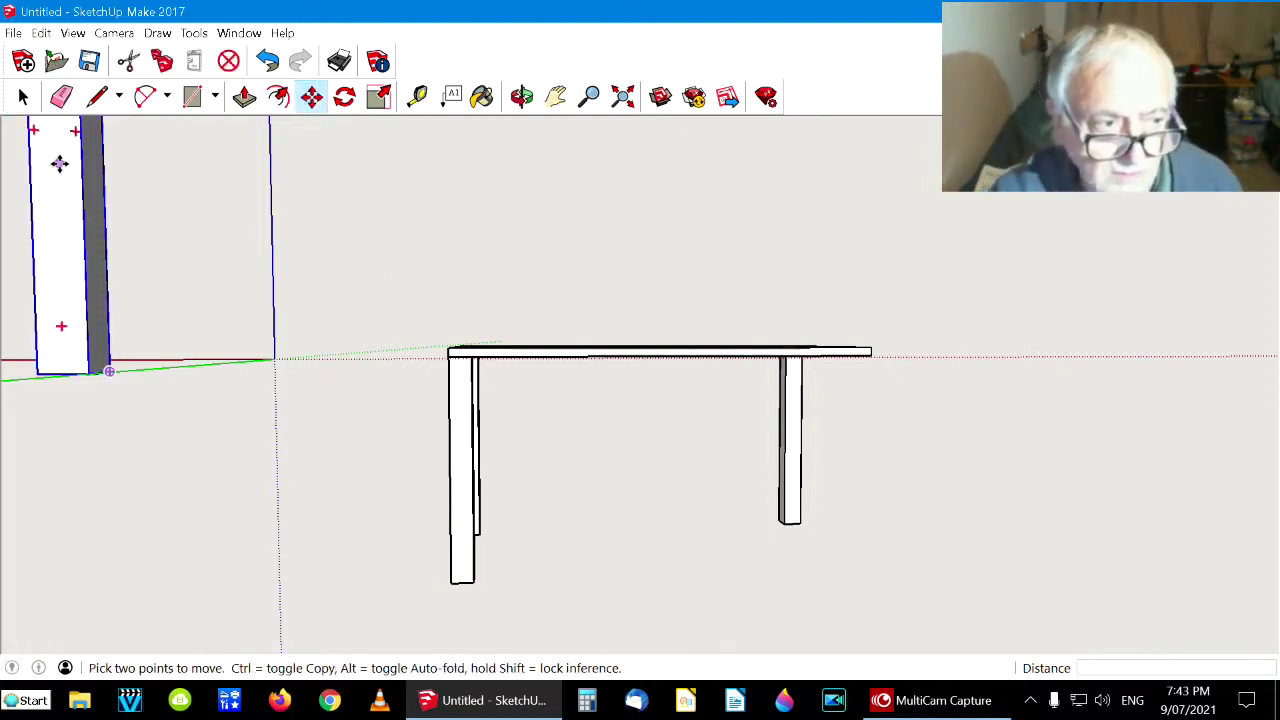
click(59, 163)
click(707, 608)
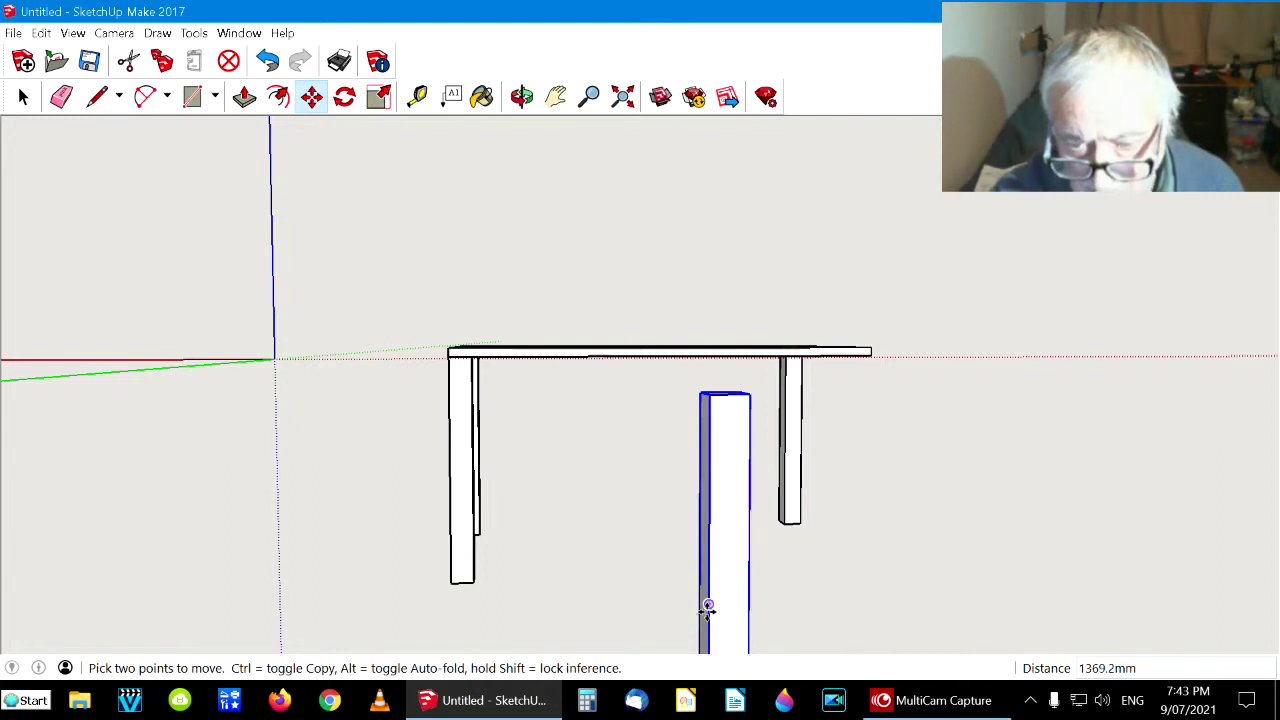
click(749, 392)
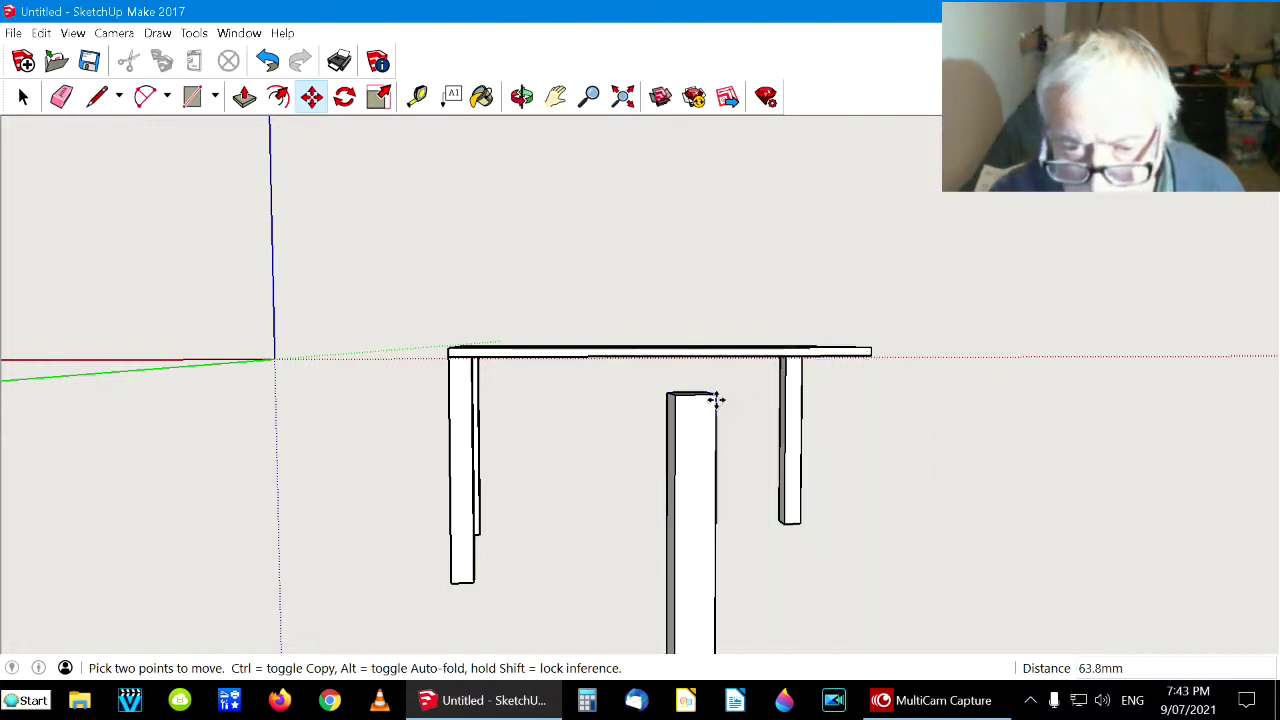
click(715, 400)
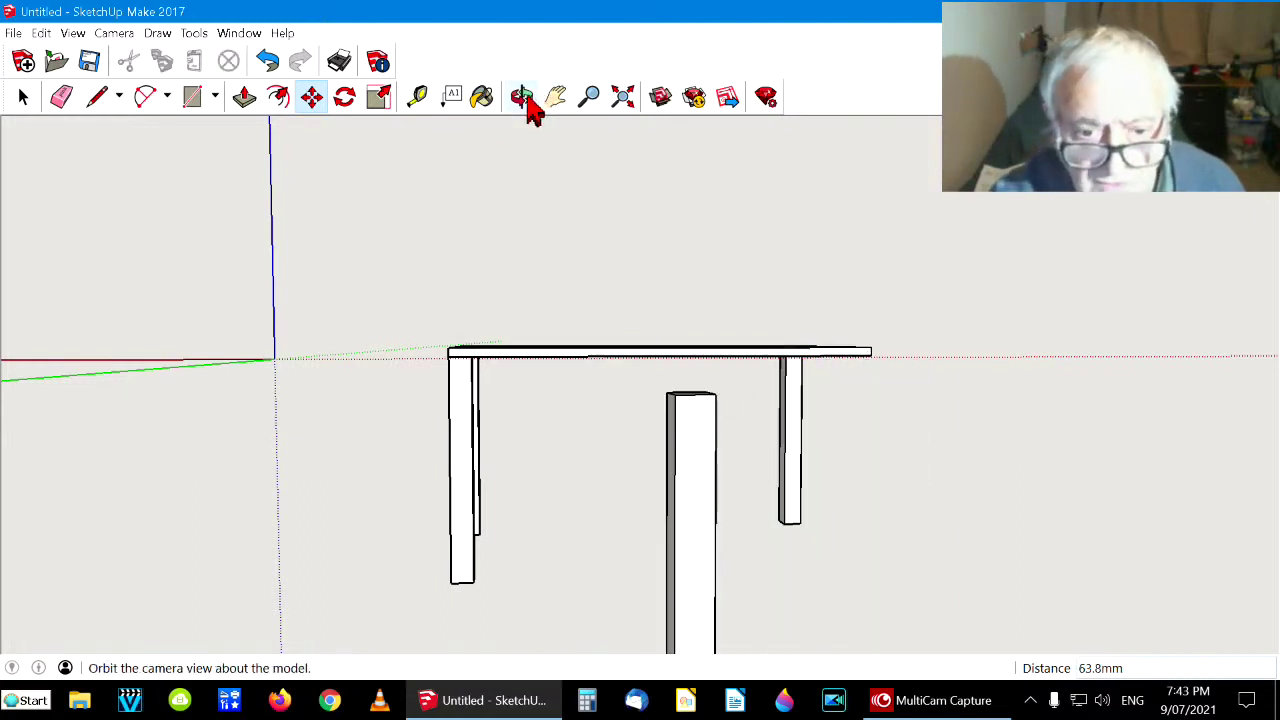
Snap the top outer corner of the last leg to the remaining underside corner of the tabletop's back edge
click(522, 96)
drag(614, 462, 426, 440)
drag(594, 489, 563, 494)
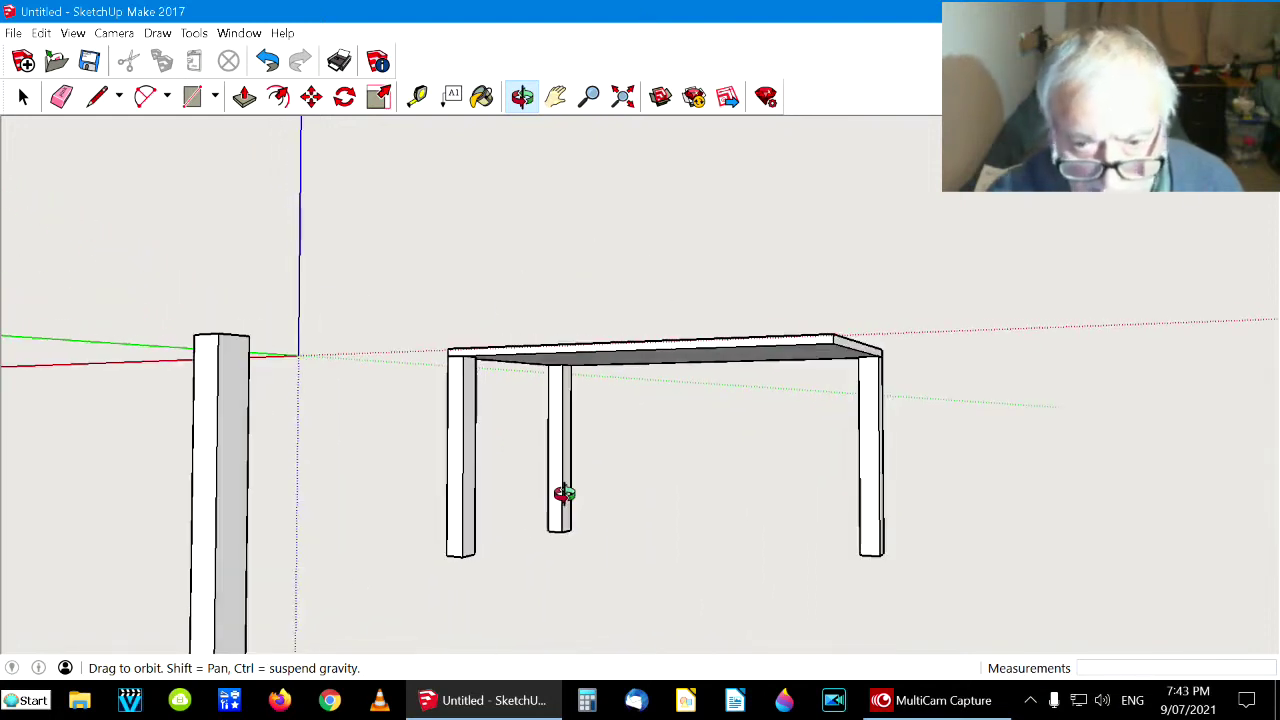
drag(645, 510, 603, 515)
mouse_move(681, 530)
mouse_down()
mouse_move(649, 531)
mouse_move(682, 512)
mouse_up()
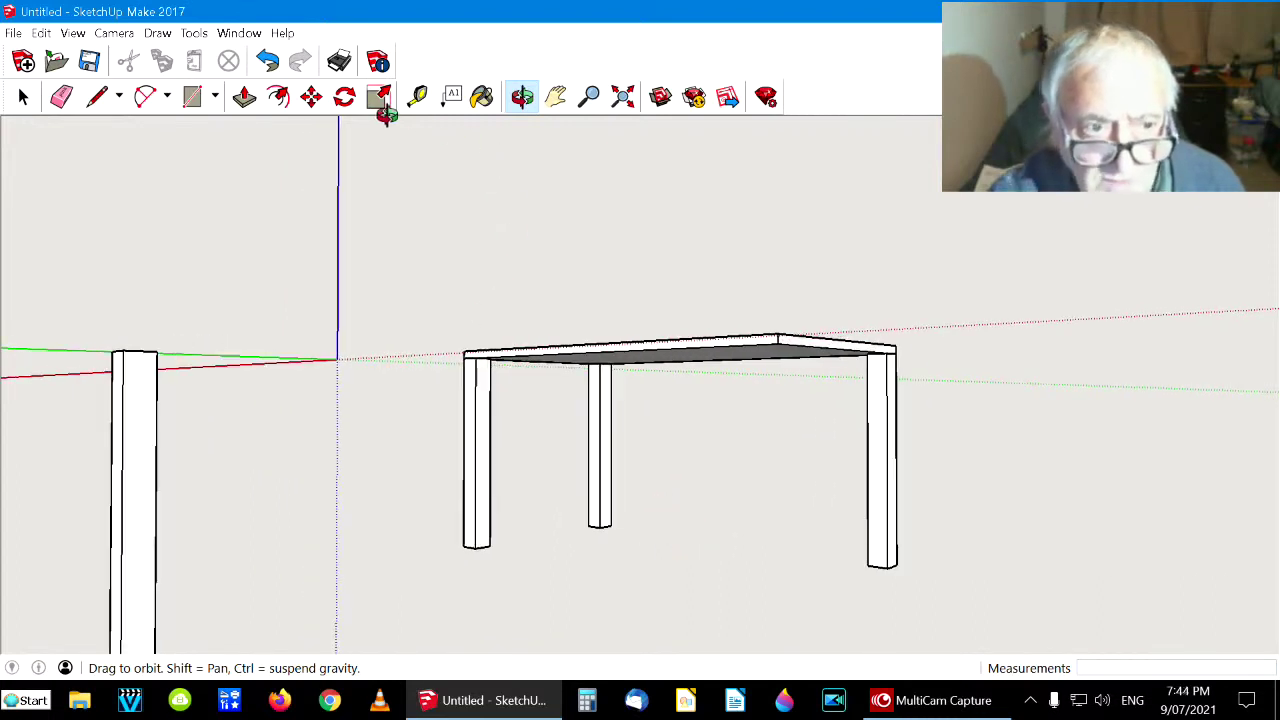
click(313, 100)
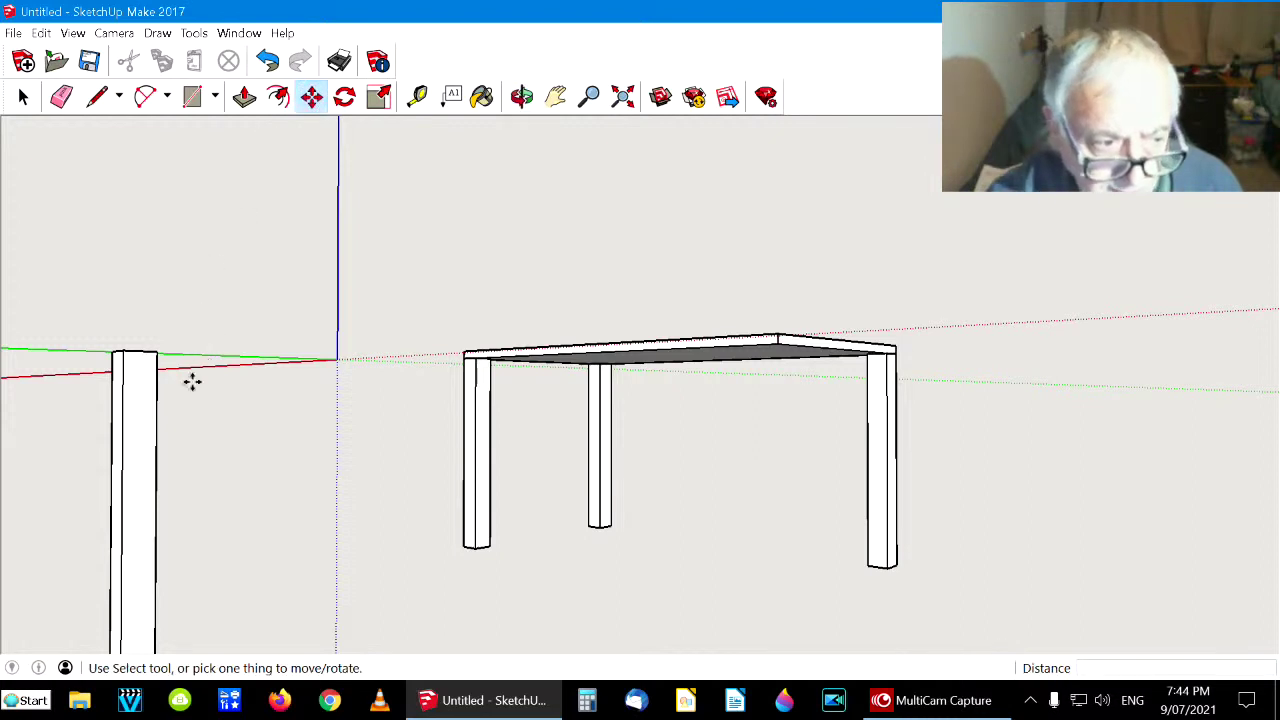
click(119, 350)
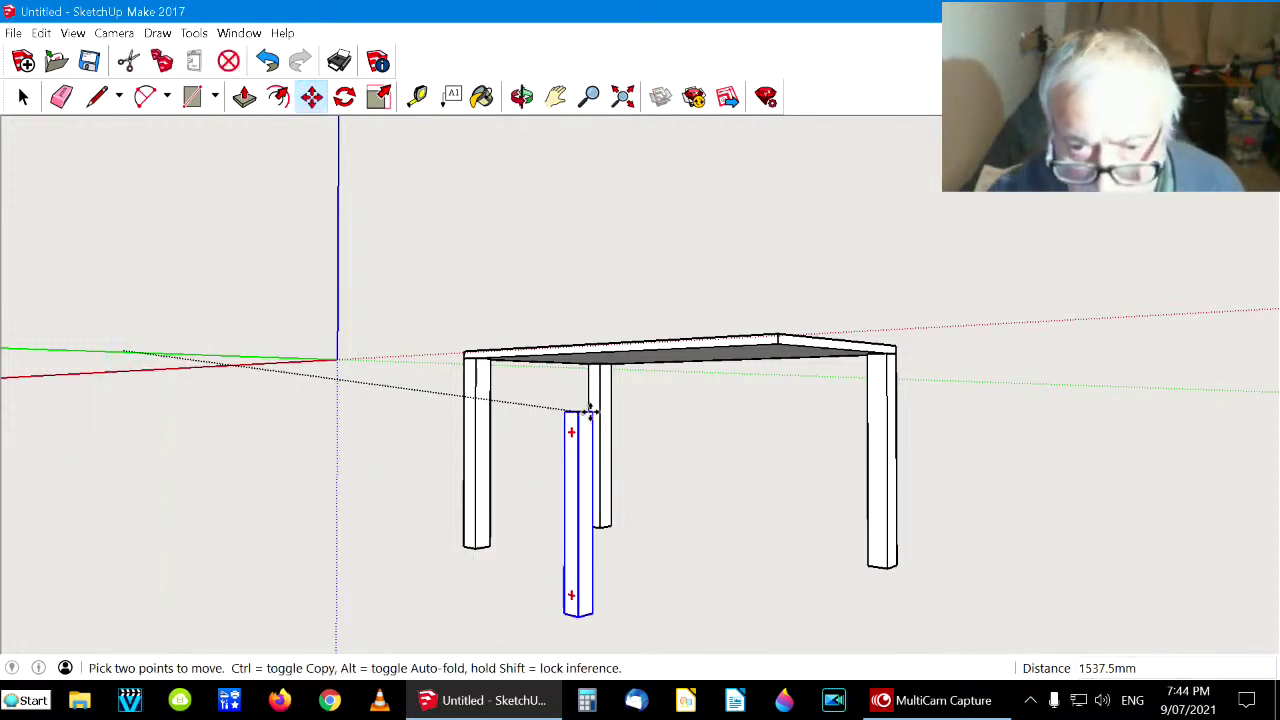
click(773, 348)
click(23, 96)
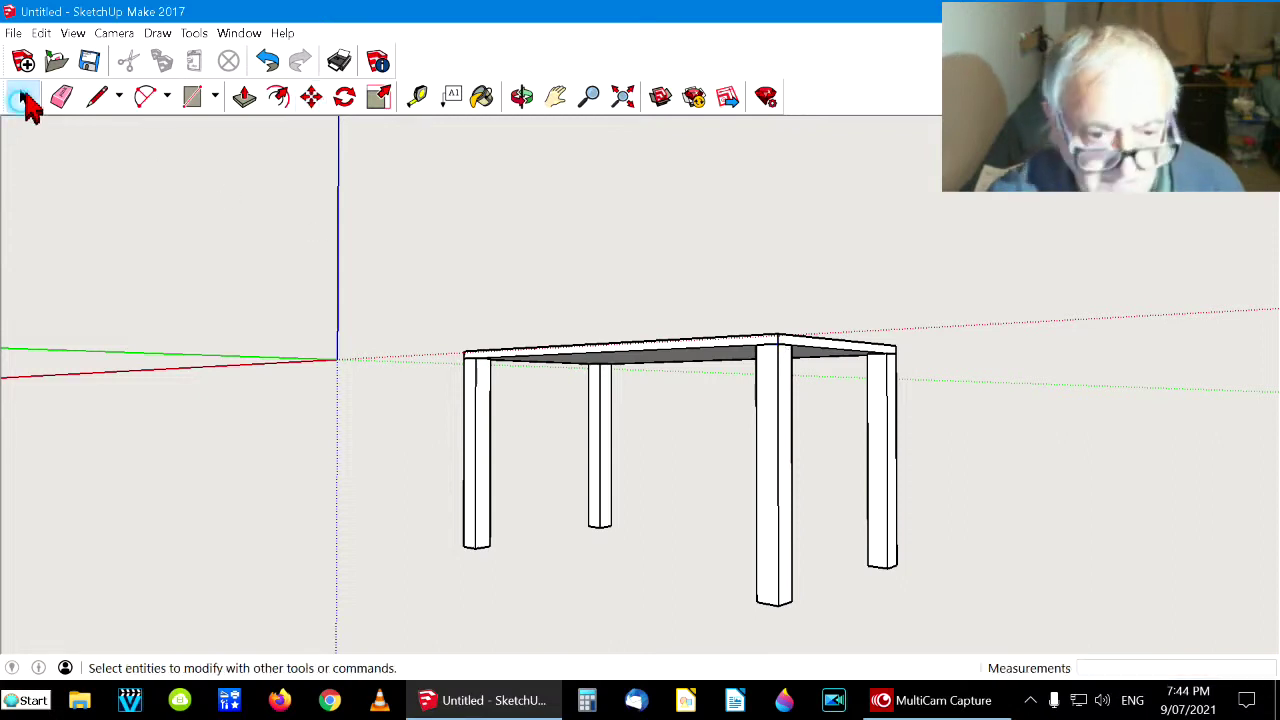
From a view of the table's underside, move the two legs at the end nearest the origin outward, clear of the tabletop
click(521, 96)
drag(500, 160, 661, 295)
drag(538, 420, 551, 394)
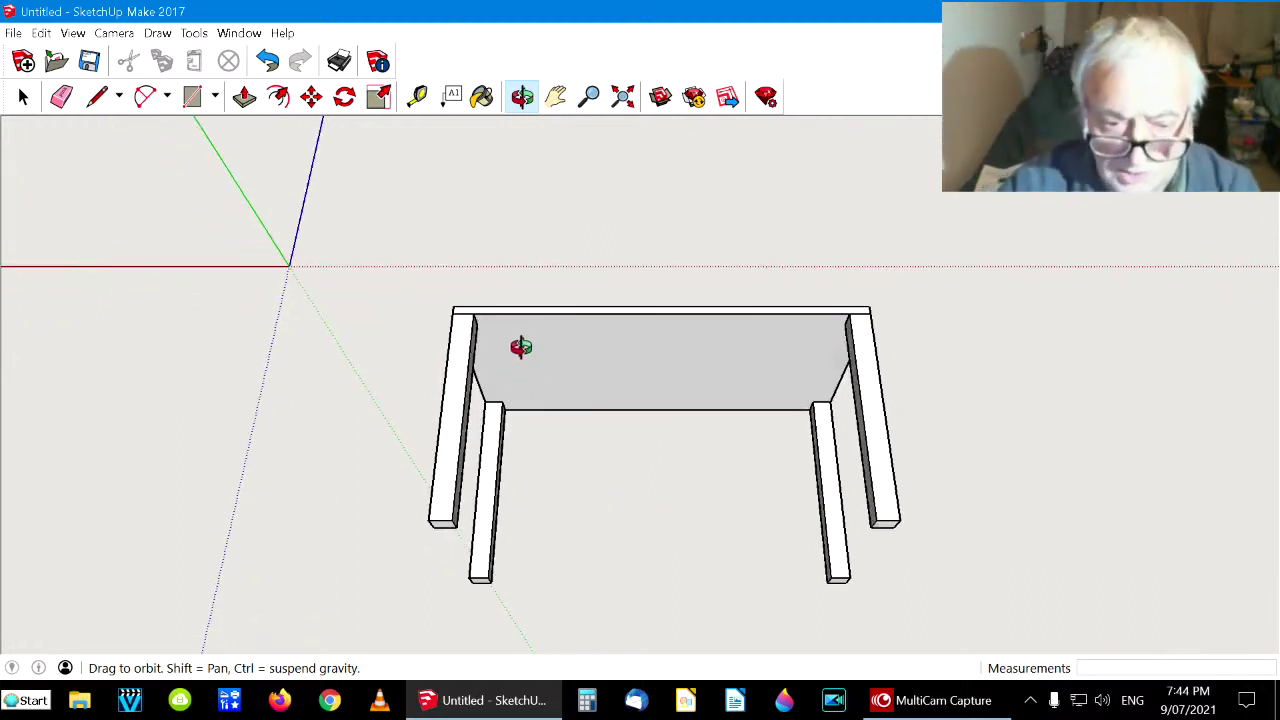
drag(604, 378, 609, 327)
drag(637, 371, 678, 396)
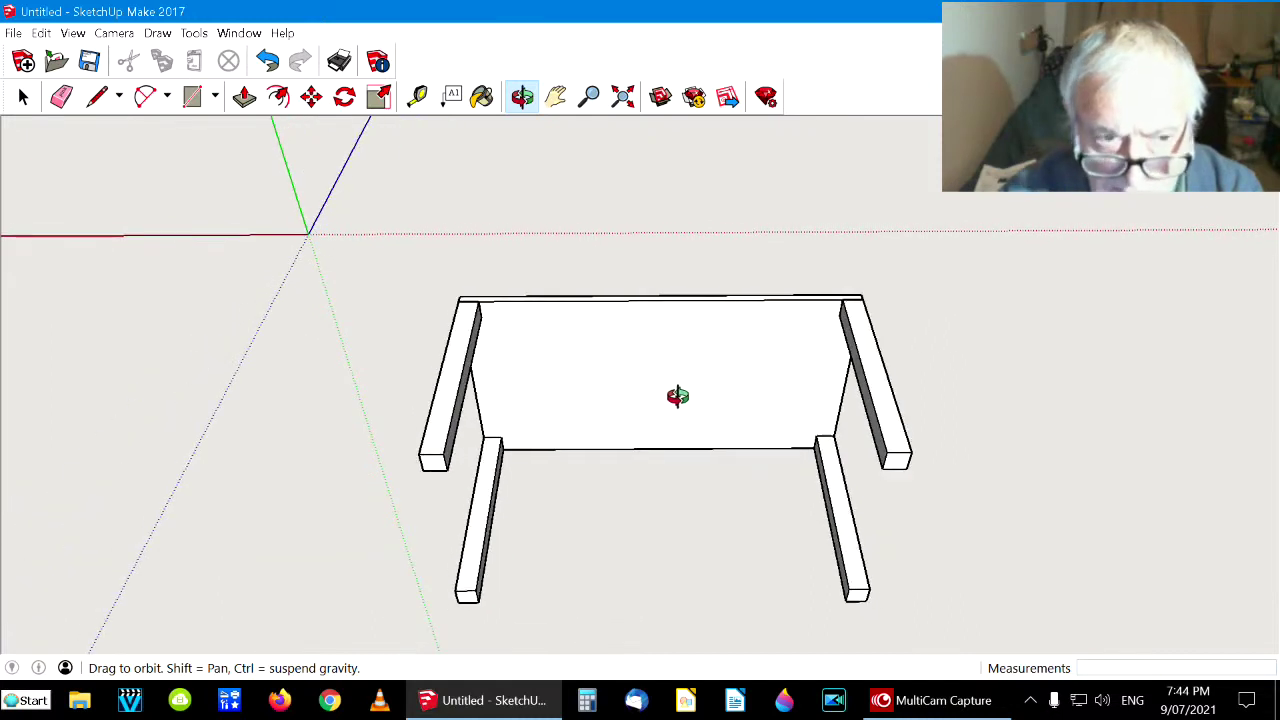
click(313, 108)
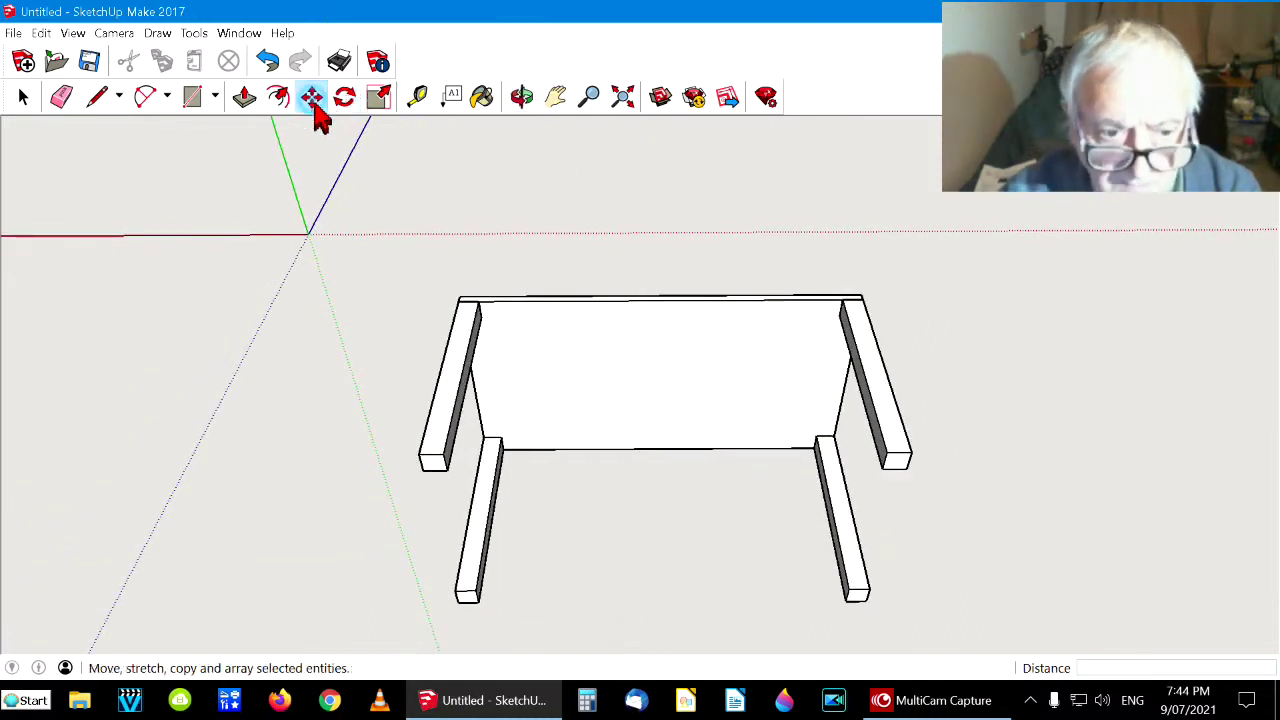
click(448, 378)
click(328, 363)
click(474, 507)
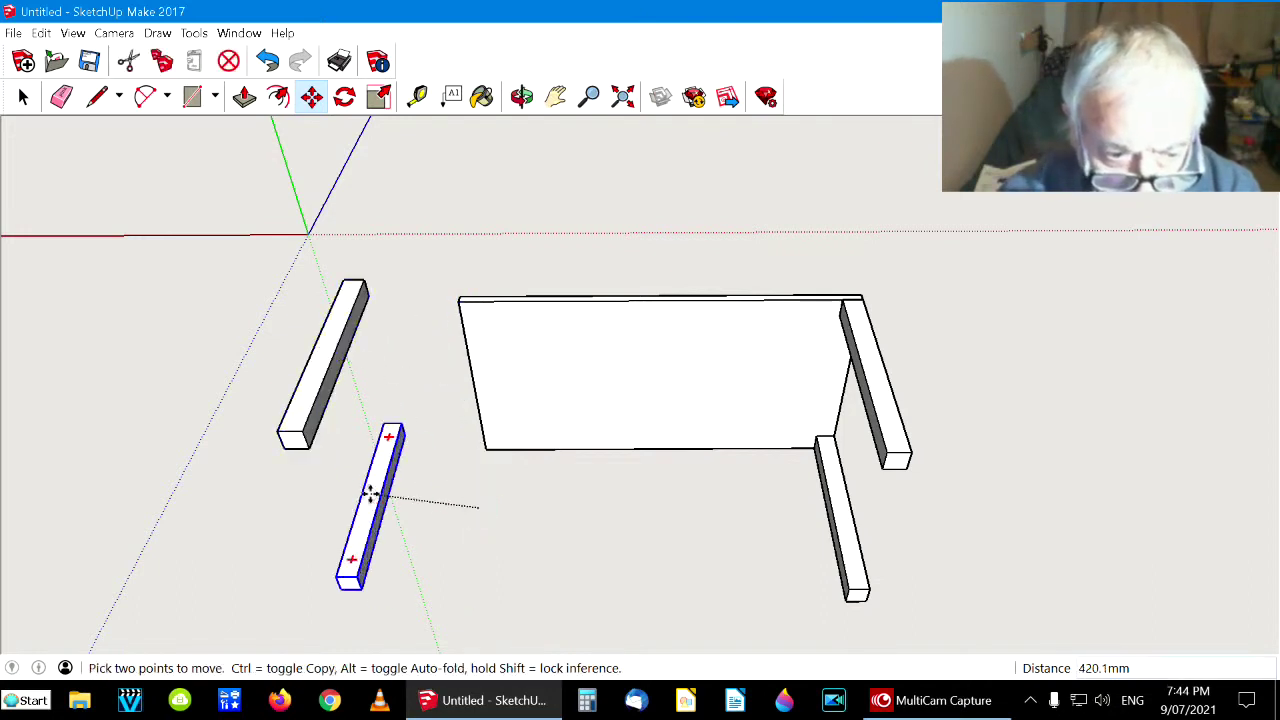
click(352, 479)
Move the two legs at the end farthest from the origin about 321 mm and 341 mm outward, clear of the tabletop
click(873, 367)
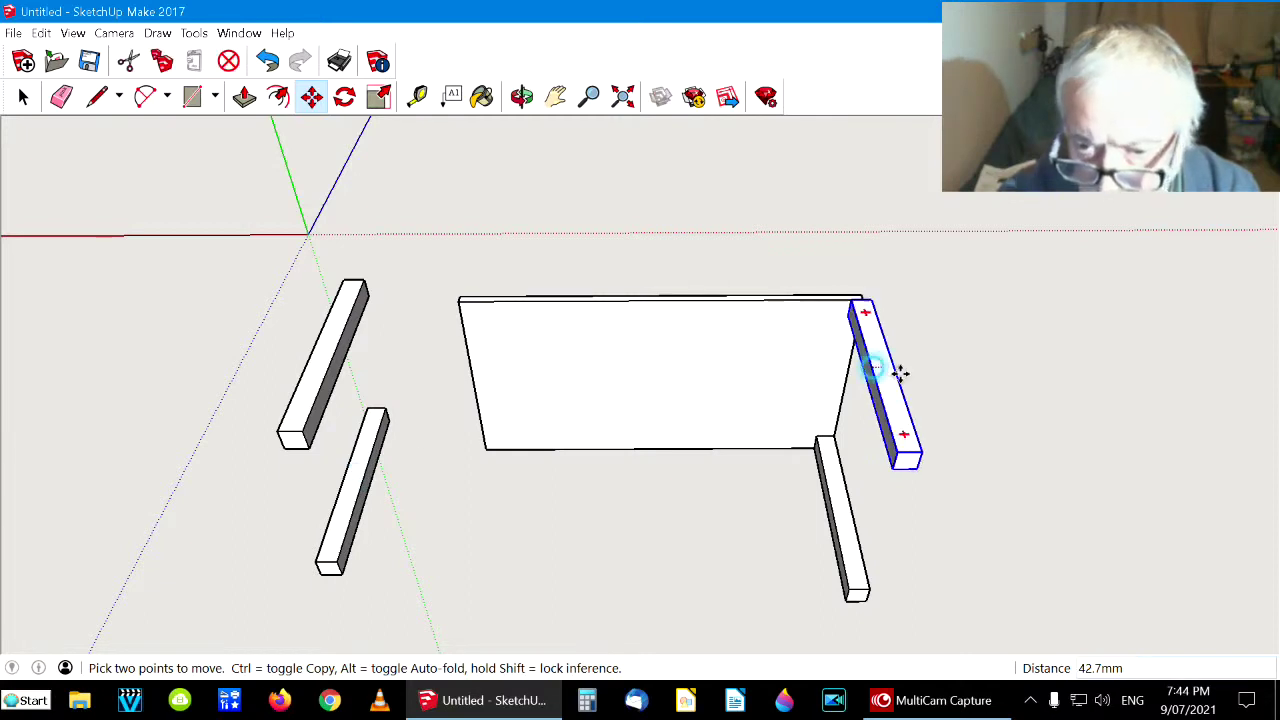
click(935, 397)
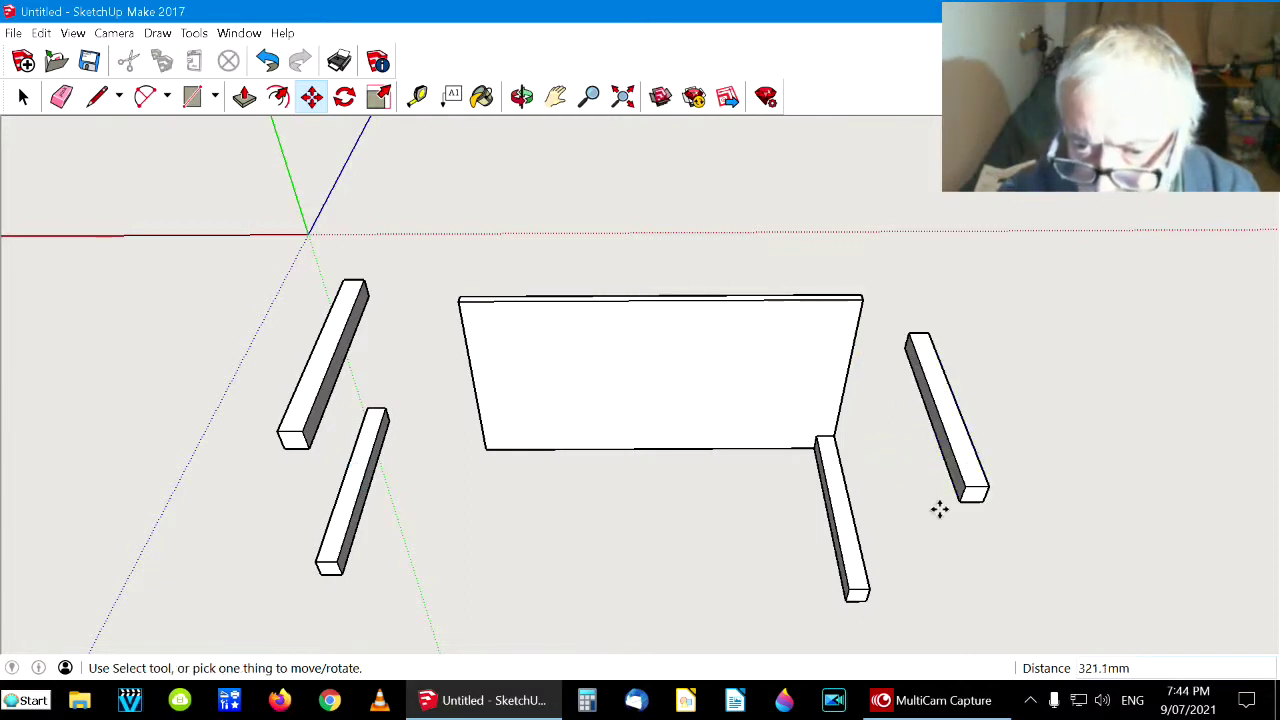
click(855, 535)
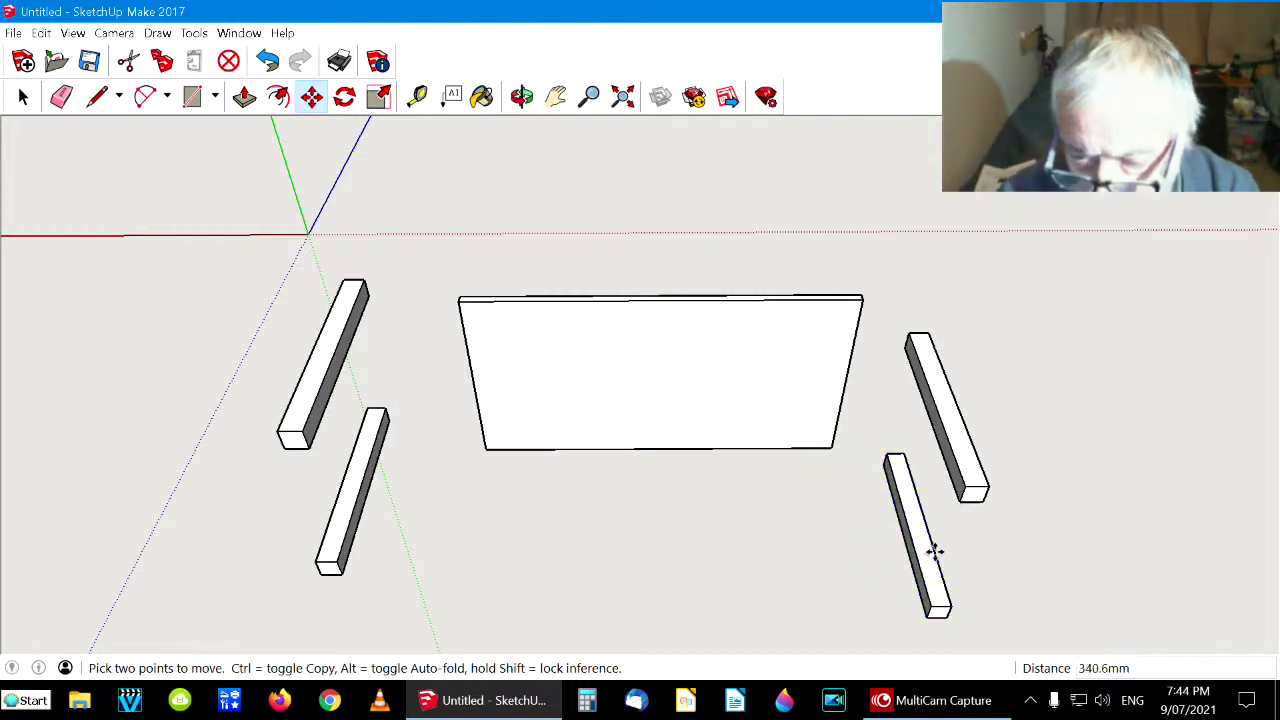
click(931, 543)
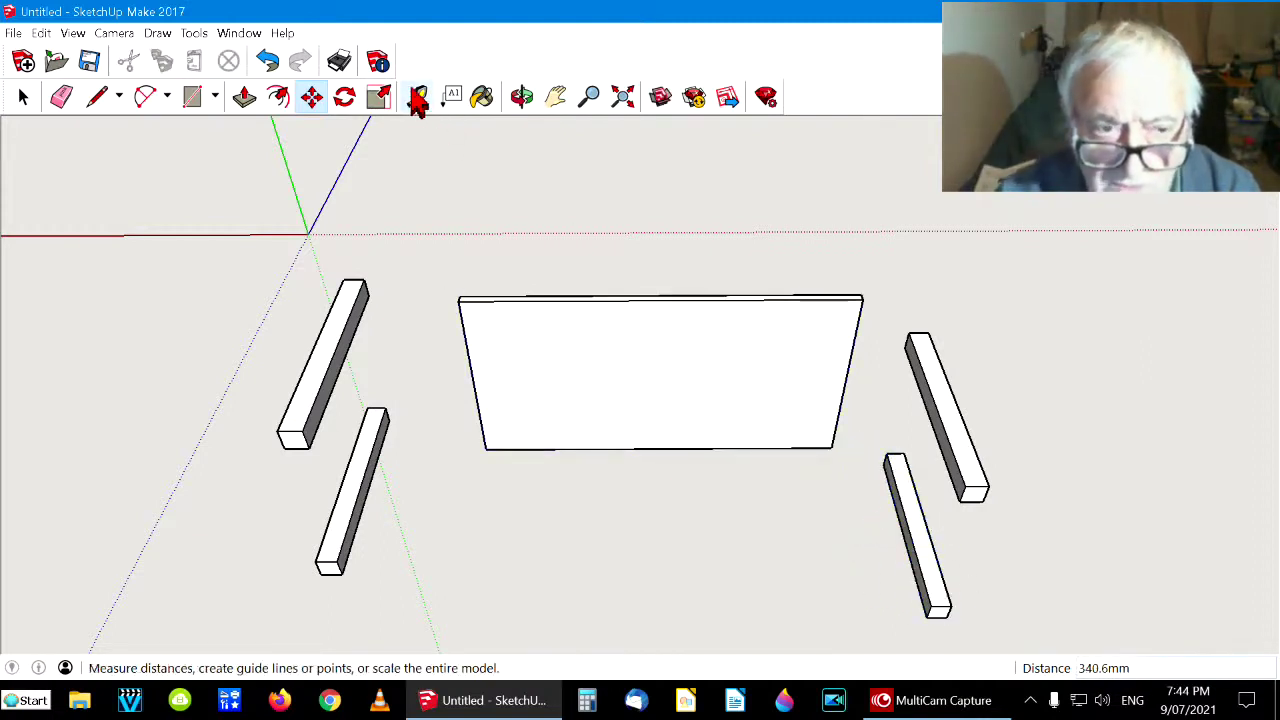
On the tabletop's underside, add a guide line 30 mm inside the long edge nearest the red axis with the Tape Measure
click(521, 97)
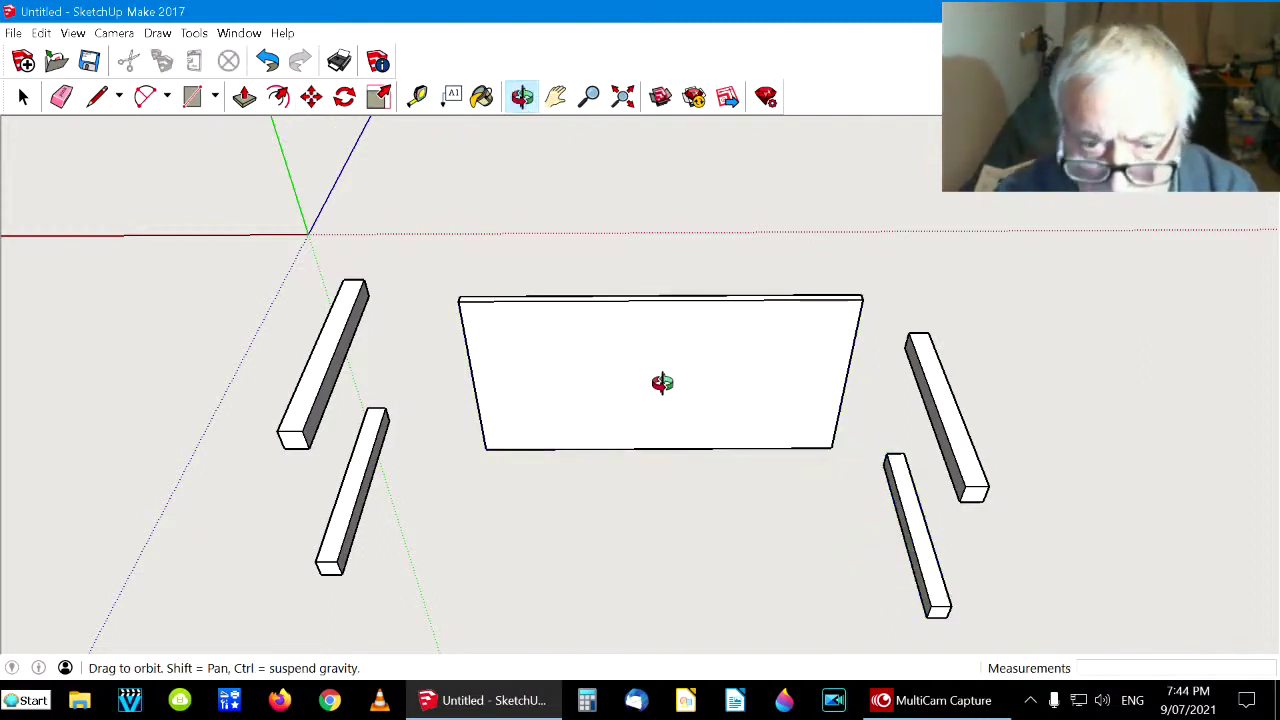
drag(638, 386, 608, 298)
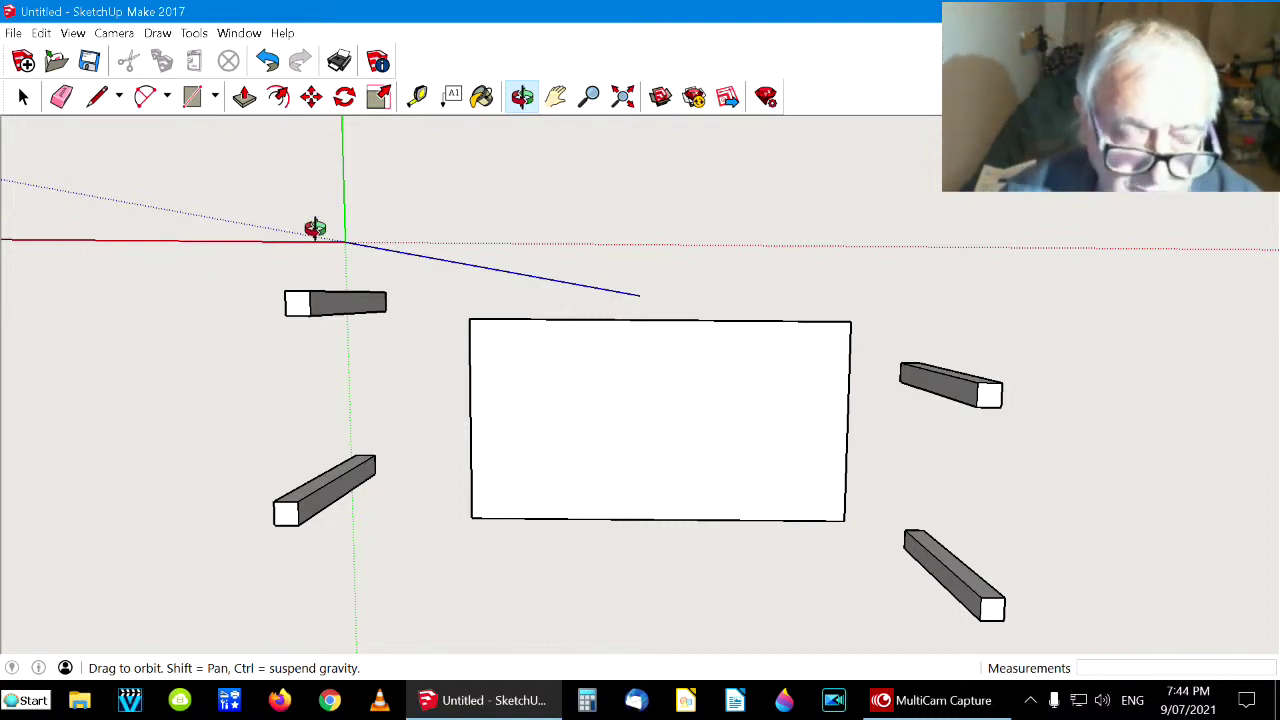
click(419, 98)
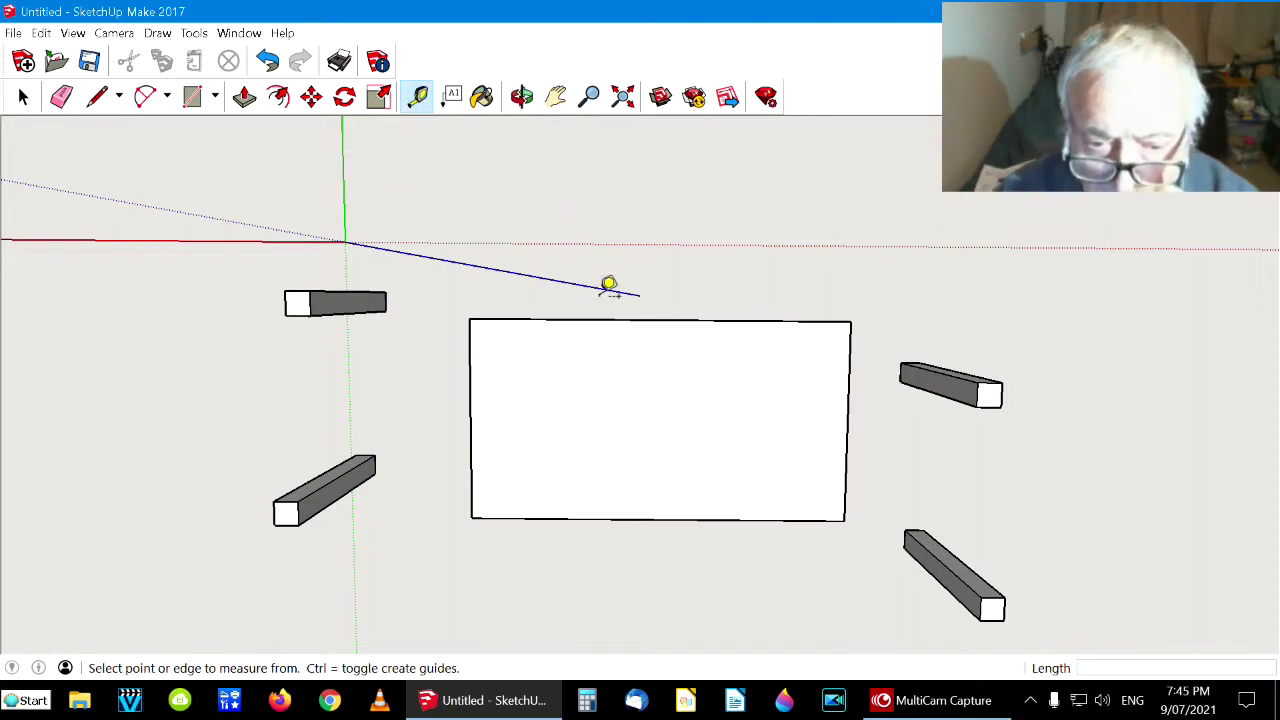
click(661, 319)
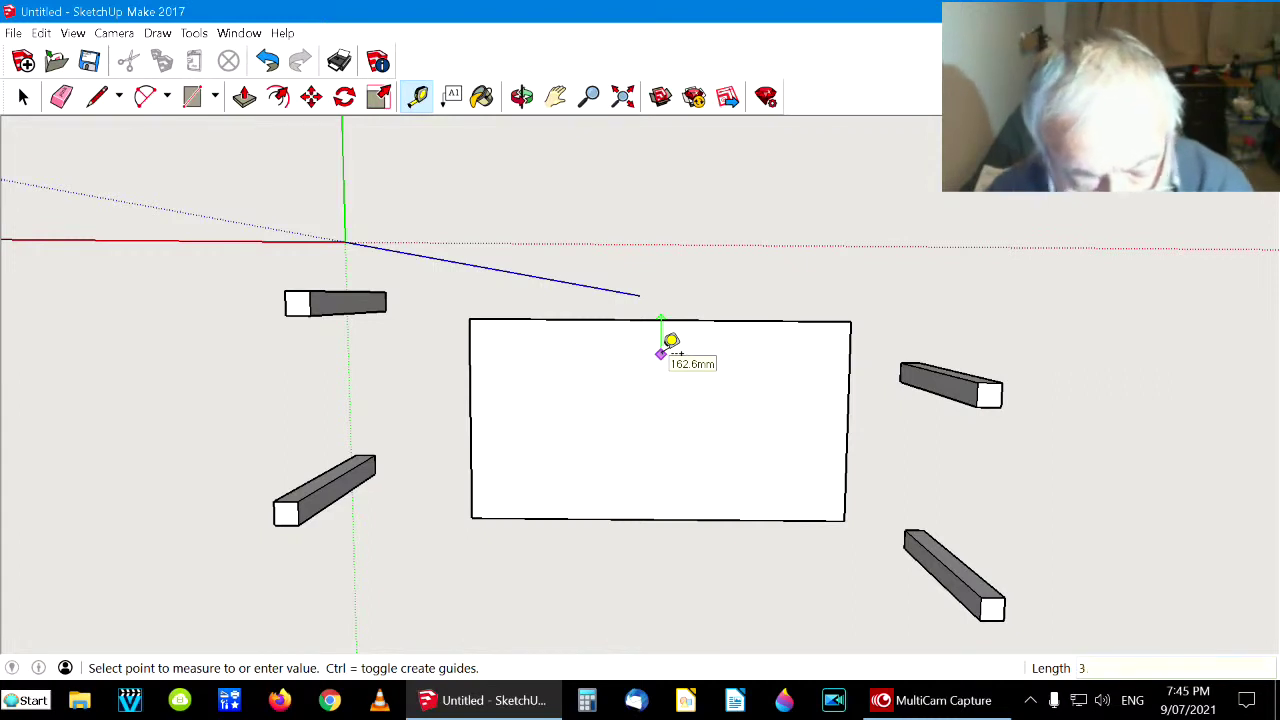
click(661, 352)
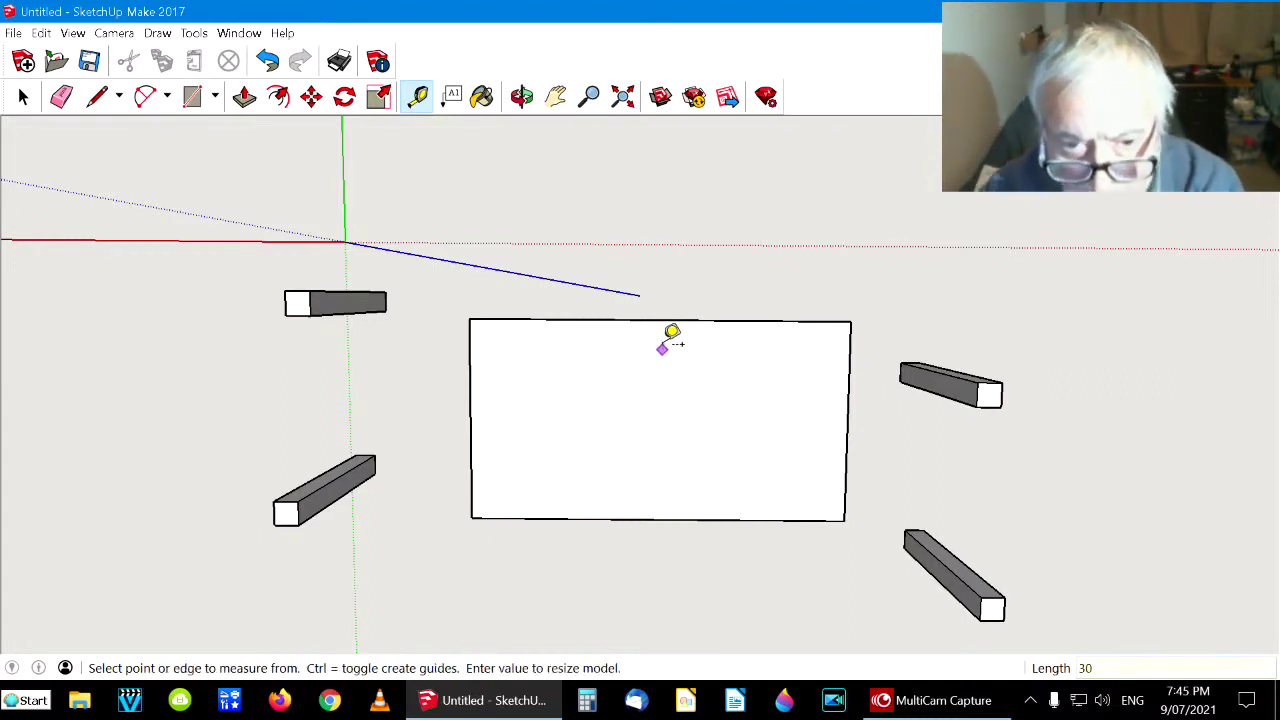
click(673, 320)
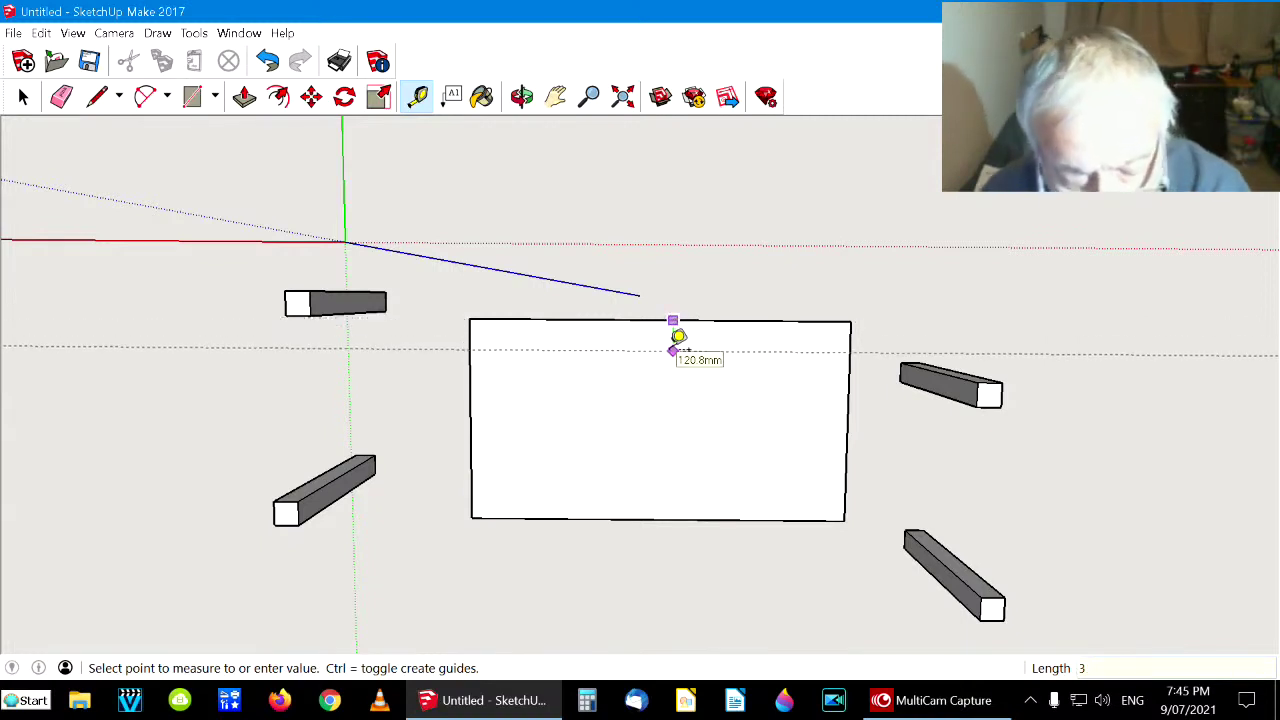
key(Return)
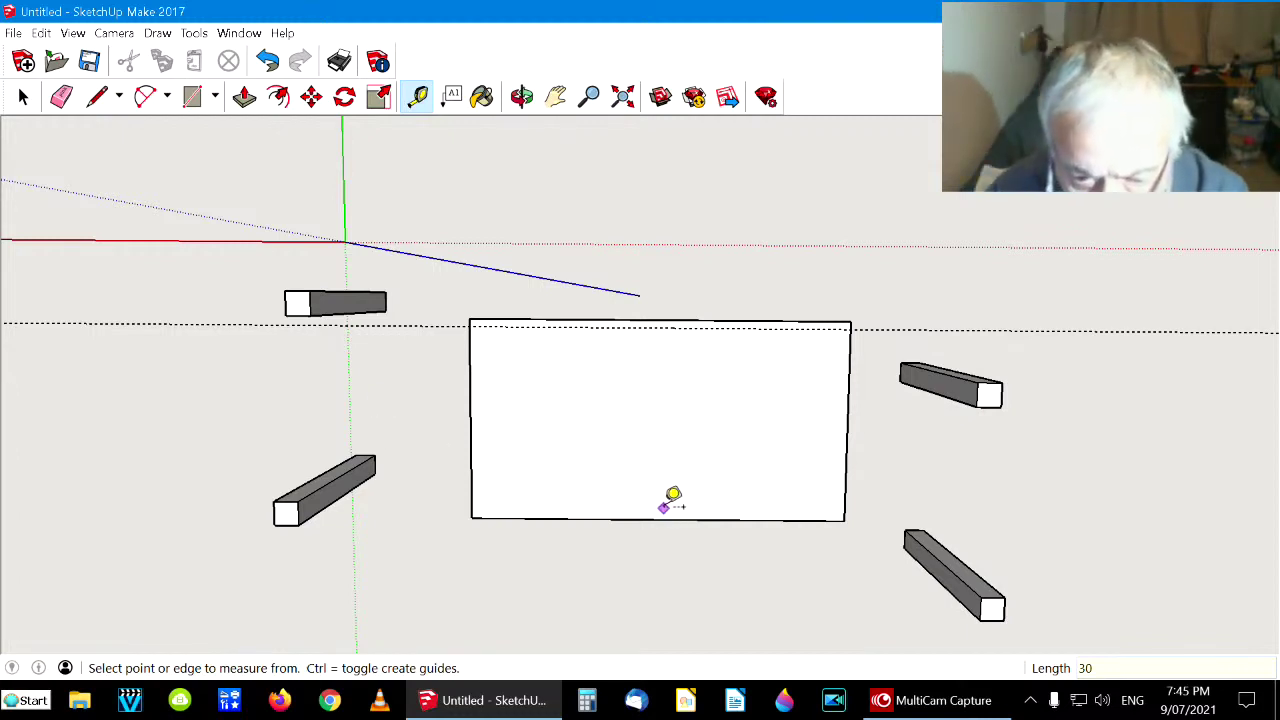
Add guide lines 30 mm inside the other long edge and both short edges of the tabletop's underside with the Tape Measure
click(658, 517)
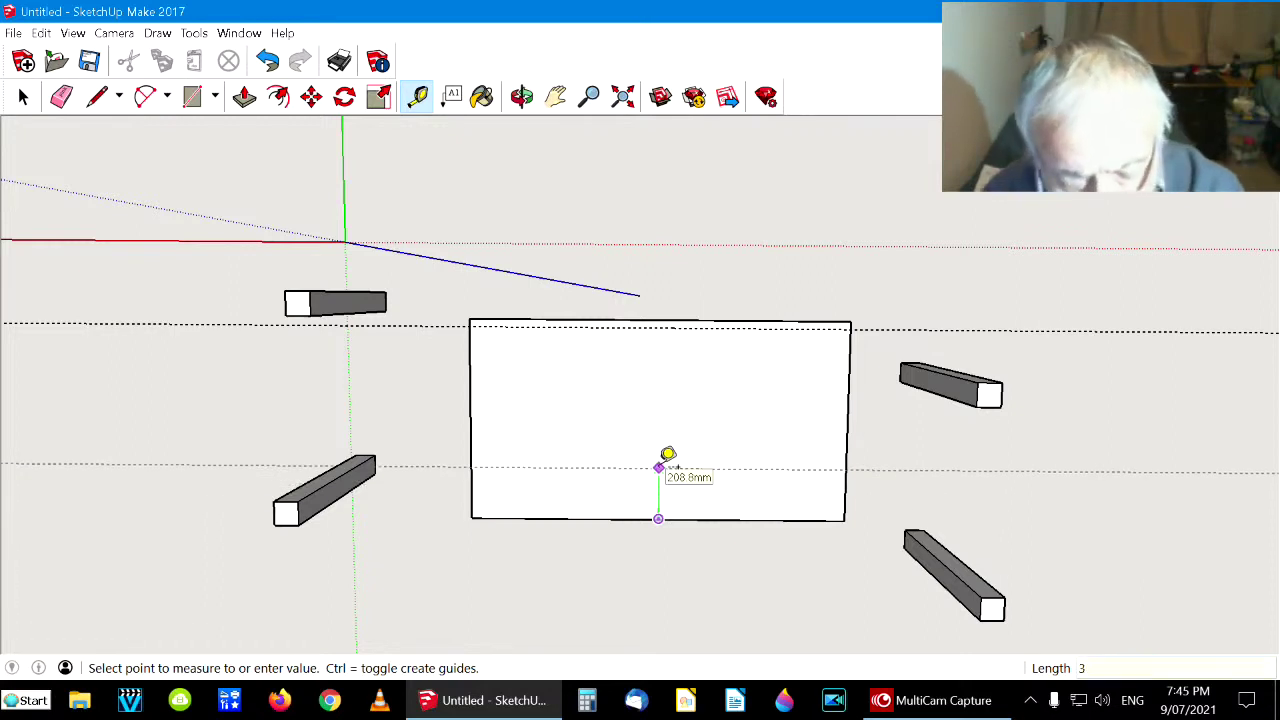
key(Return)
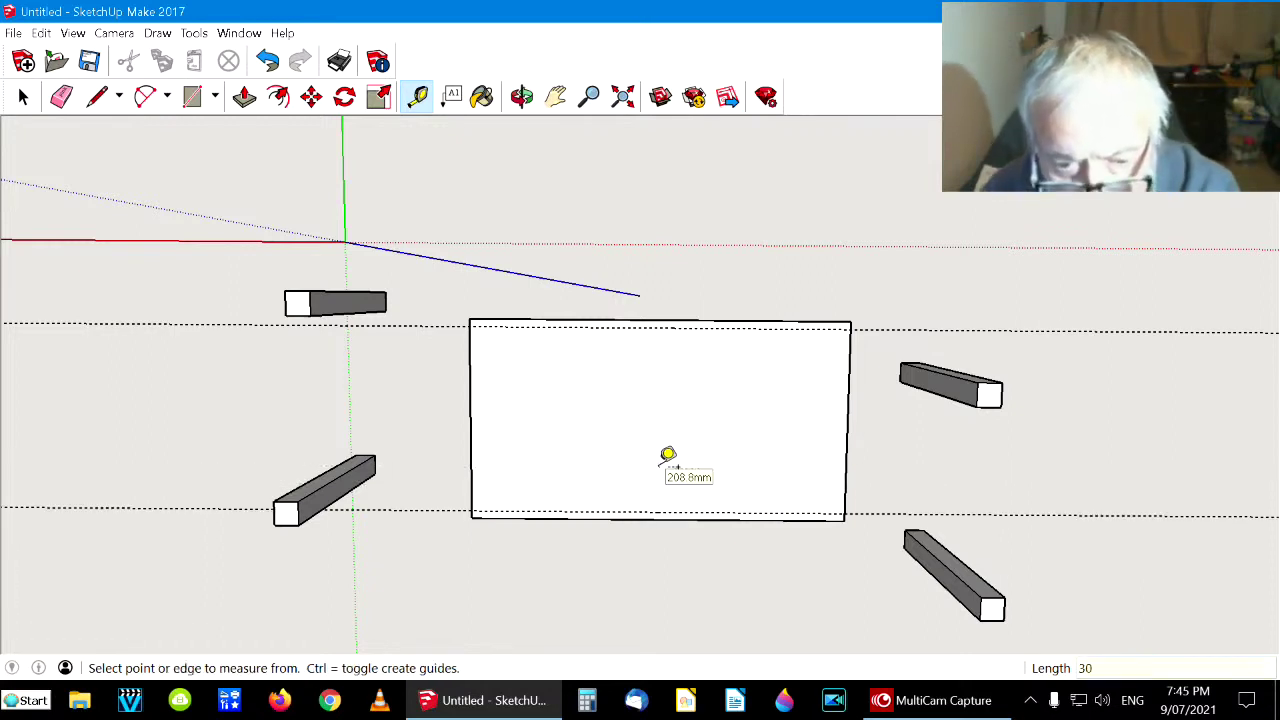
click(471, 418)
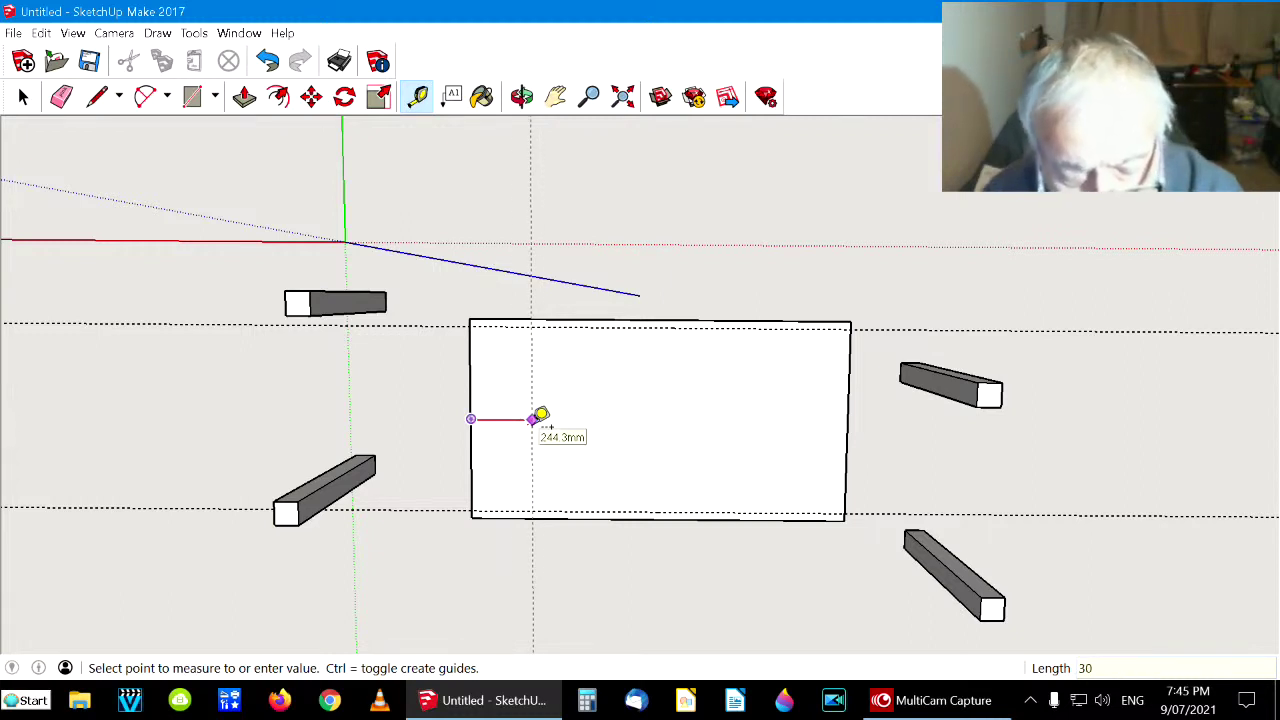
text(30)
key(Return)
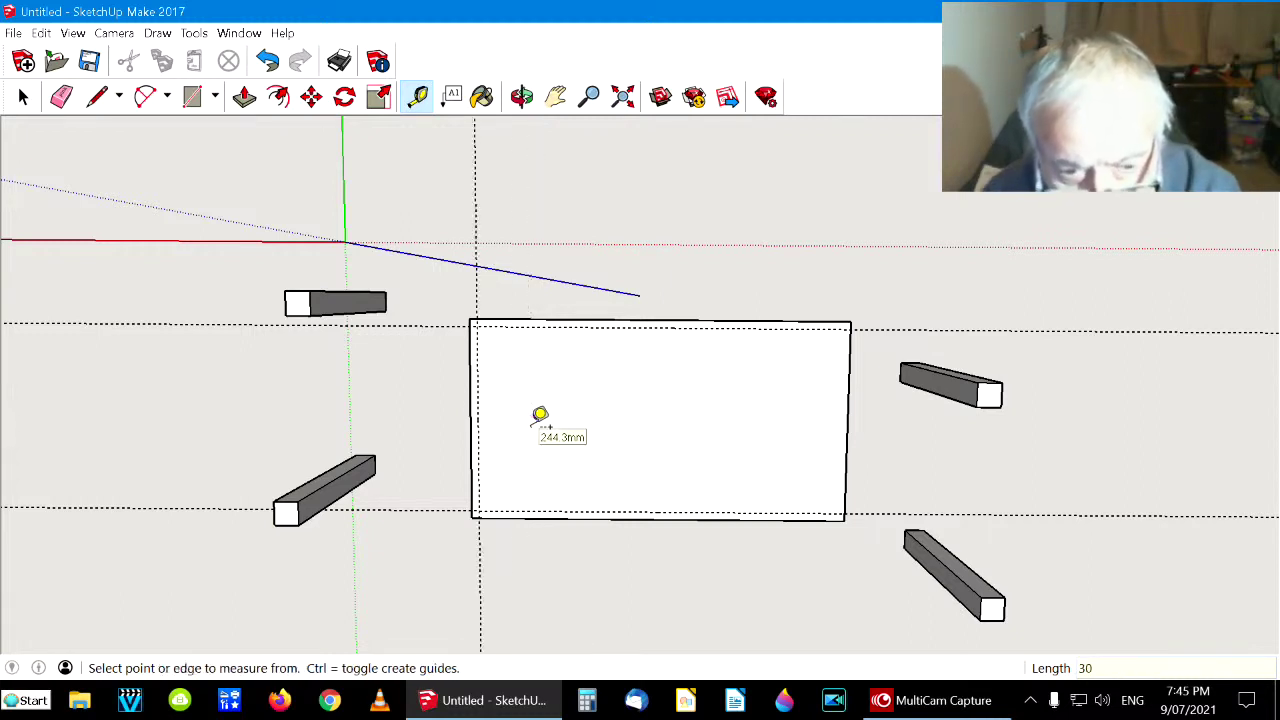
click(848, 421)
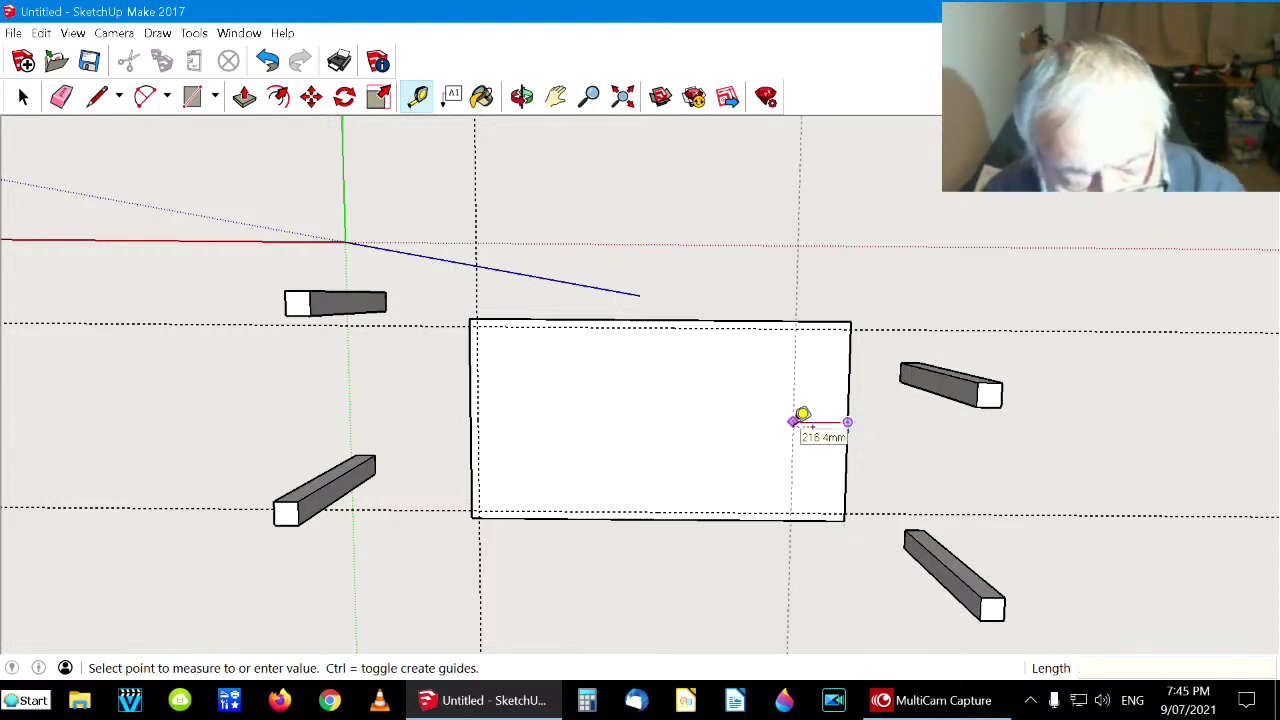
key(Return)
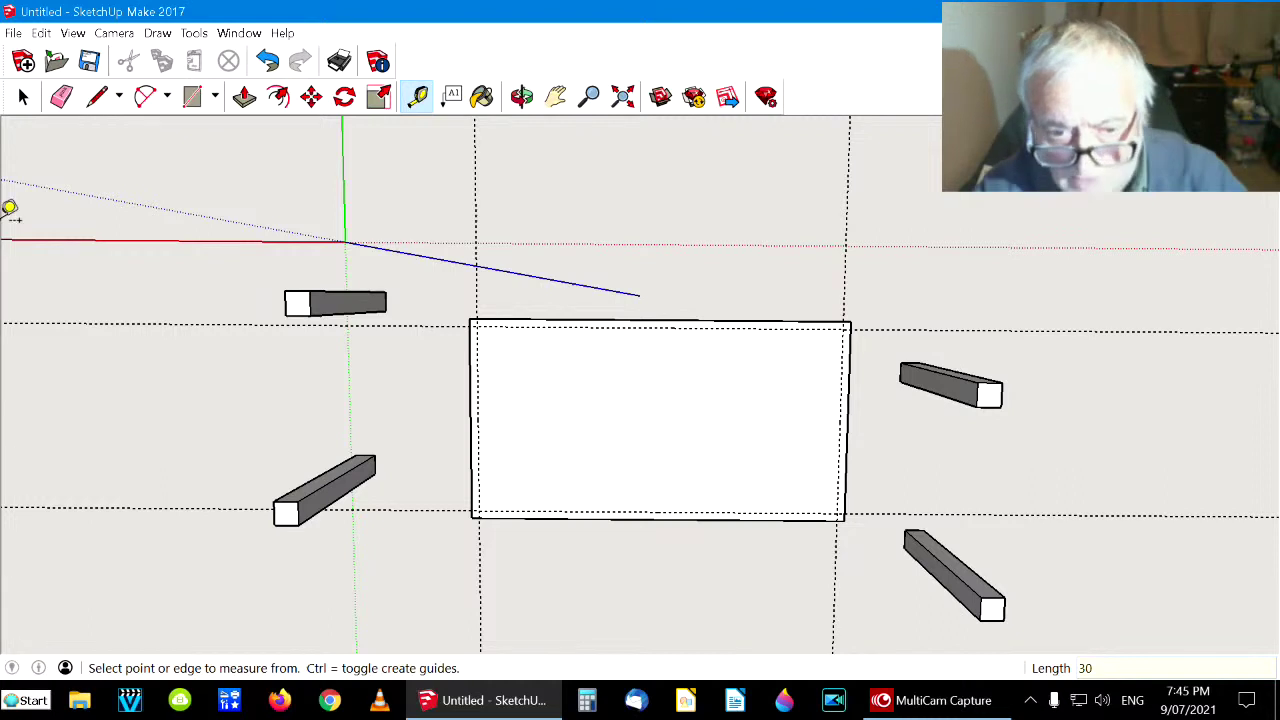
key(space)
click(20, 100)
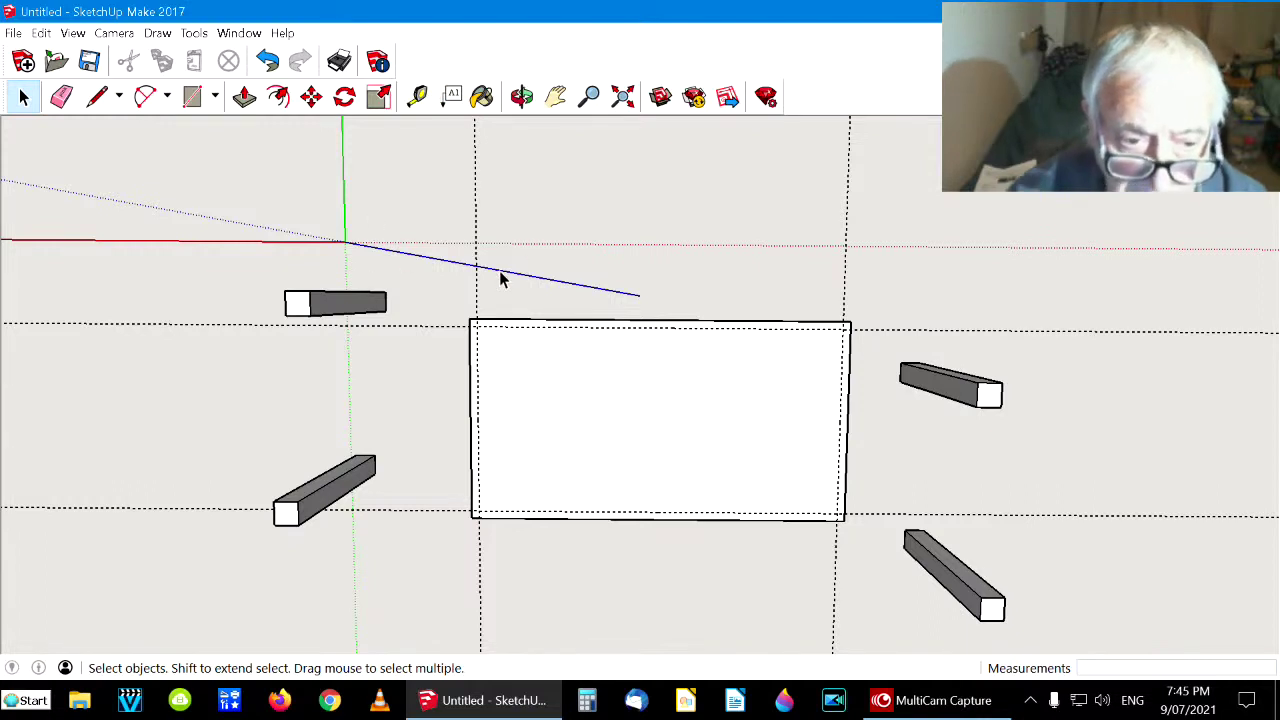
Move the leg nearest the origin by its top outer corner onto the guide intersection at the underside corner nearest the origin
click(522, 96)
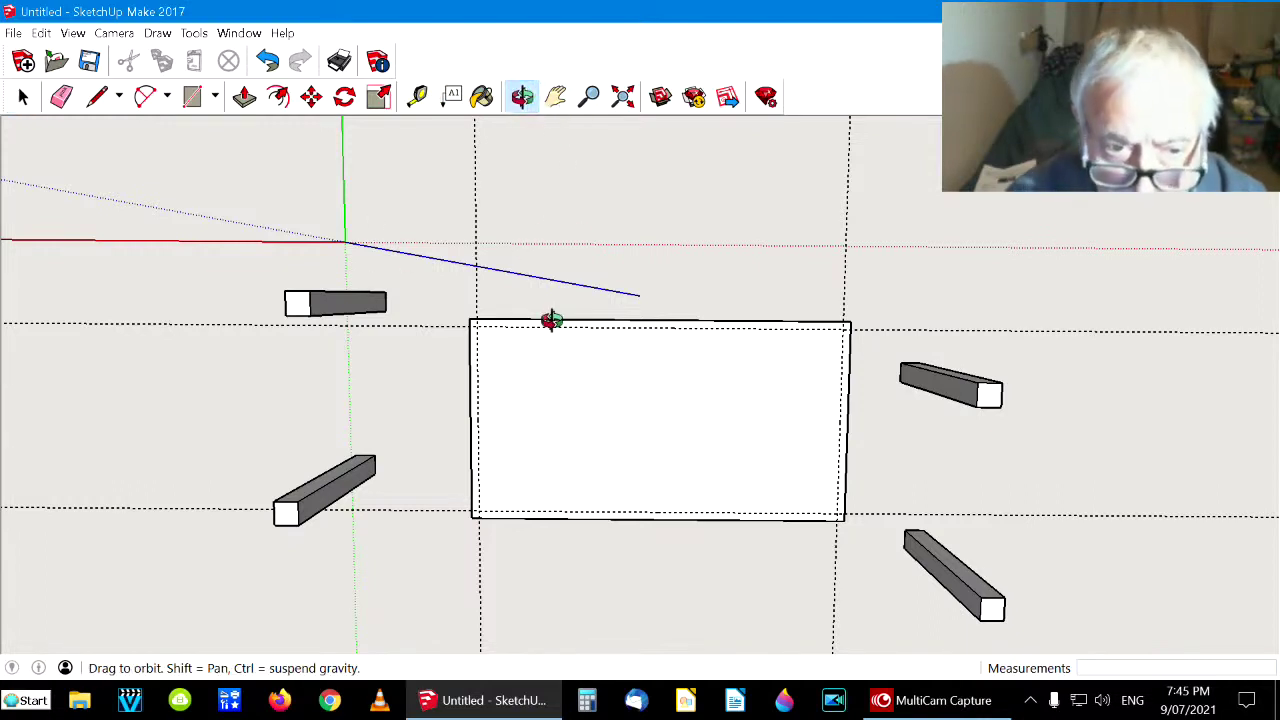
drag(600, 200, 617, 234)
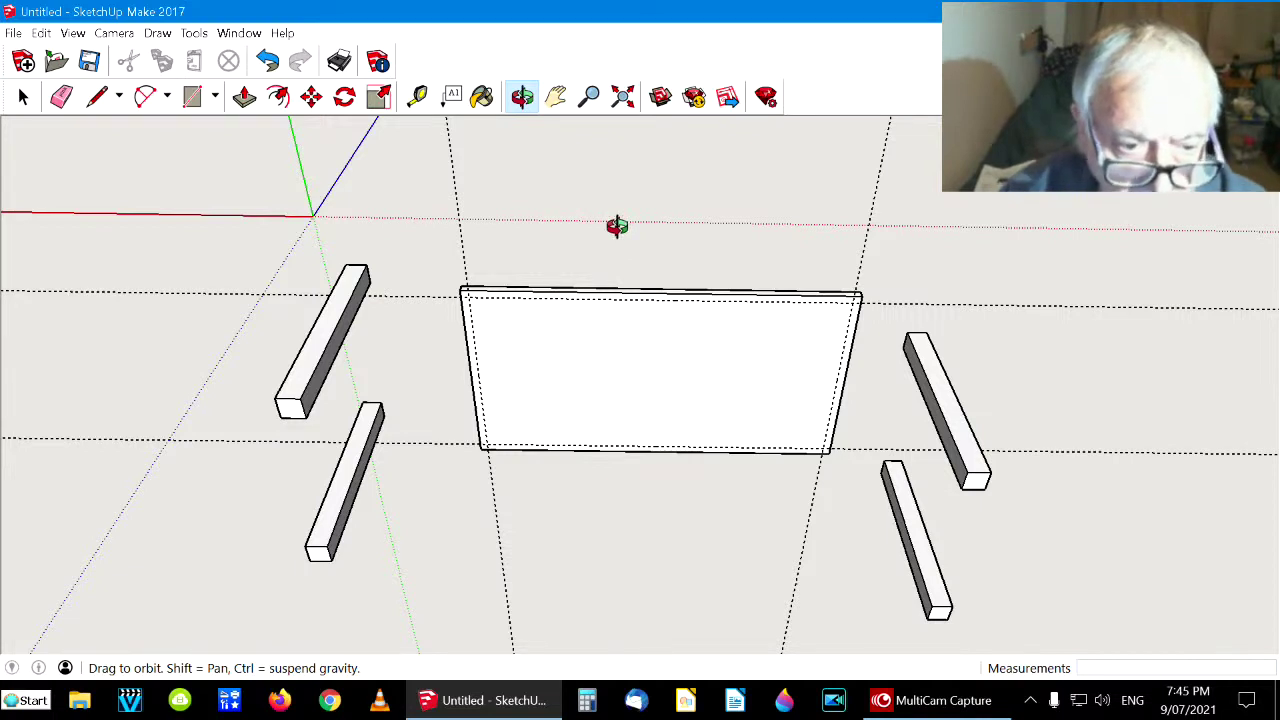
click(311, 96)
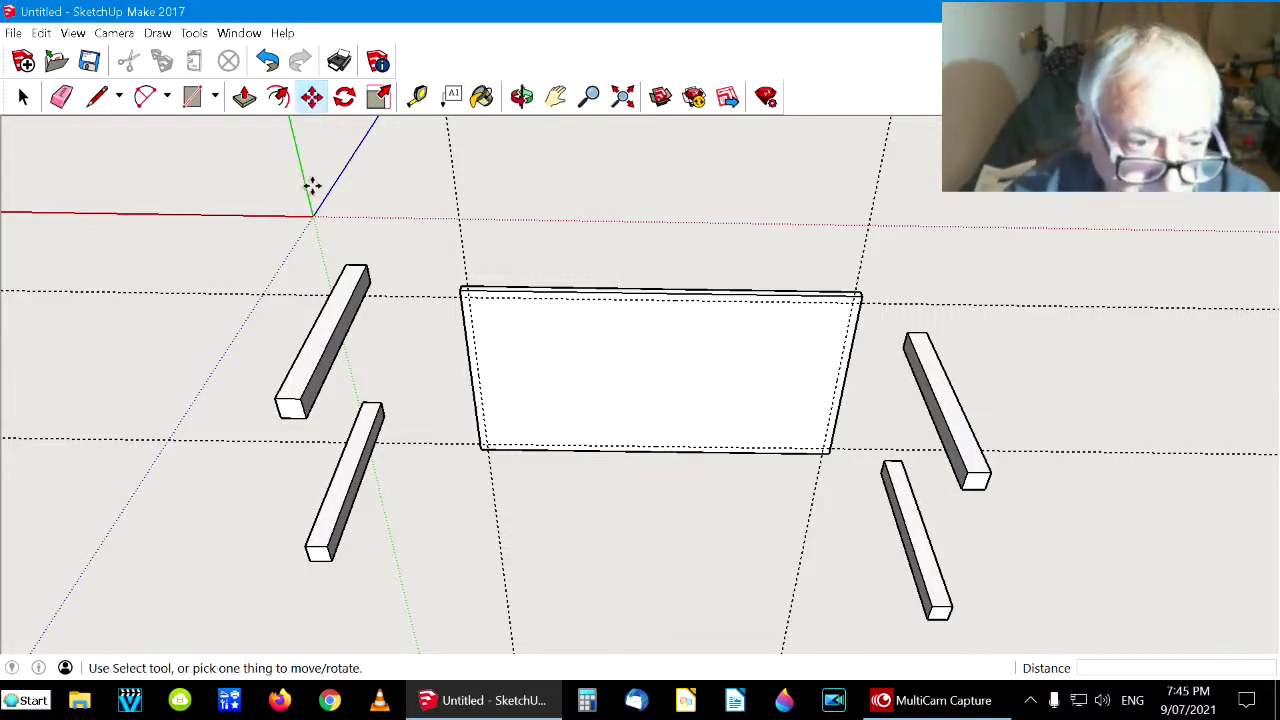
click(328, 268)
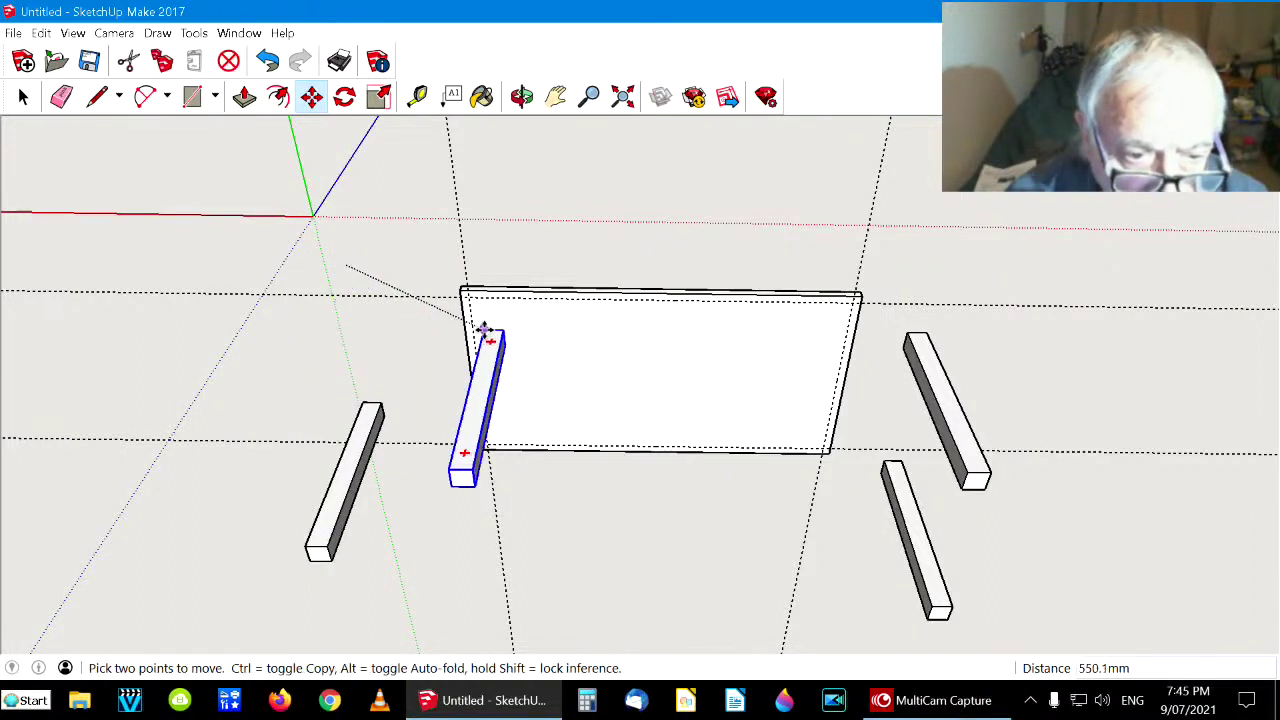
click(469, 292)
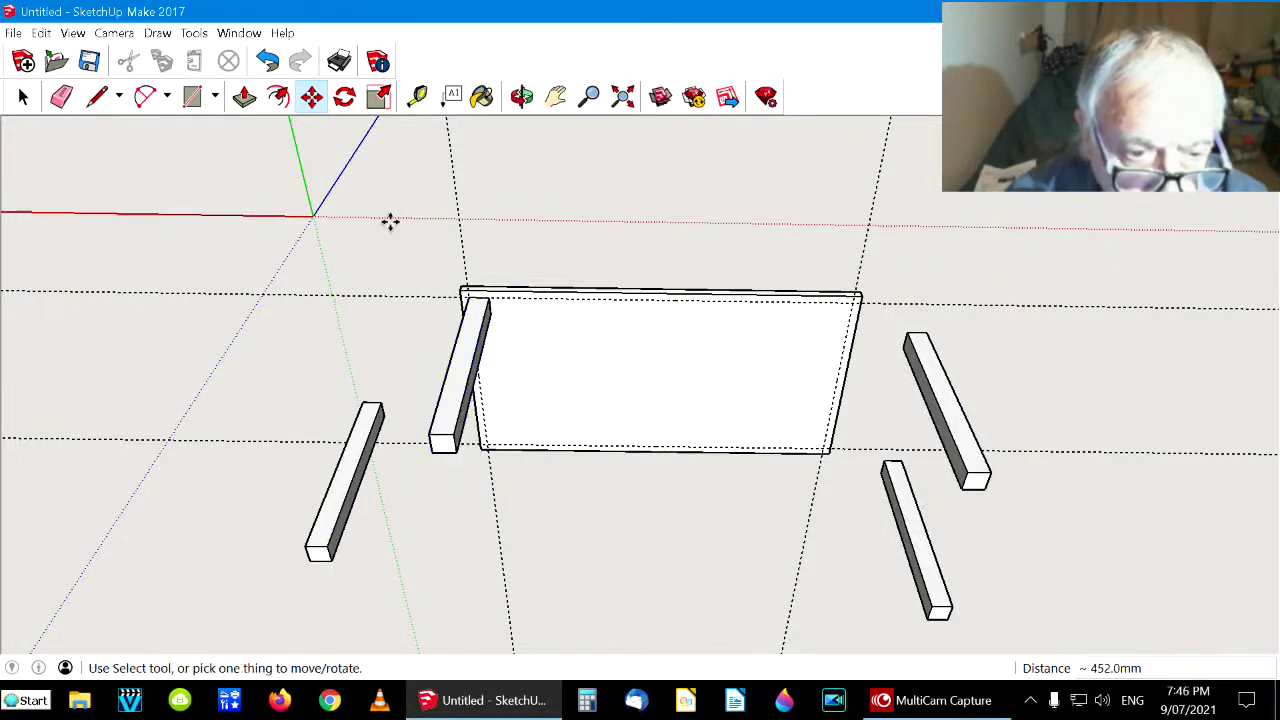
click(23, 97)
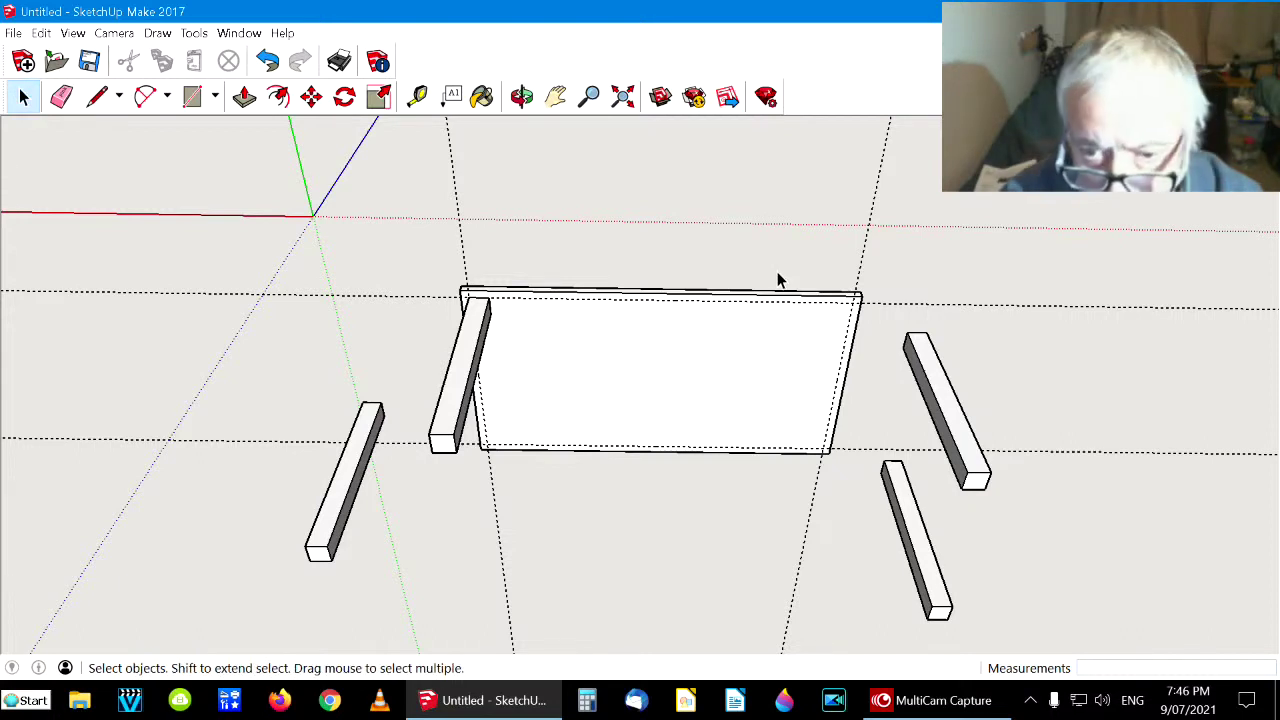
Snap the top outer corner of the far-end leg nearest the red axis to the guide intersection at its corner of the underside
click(311, 96)
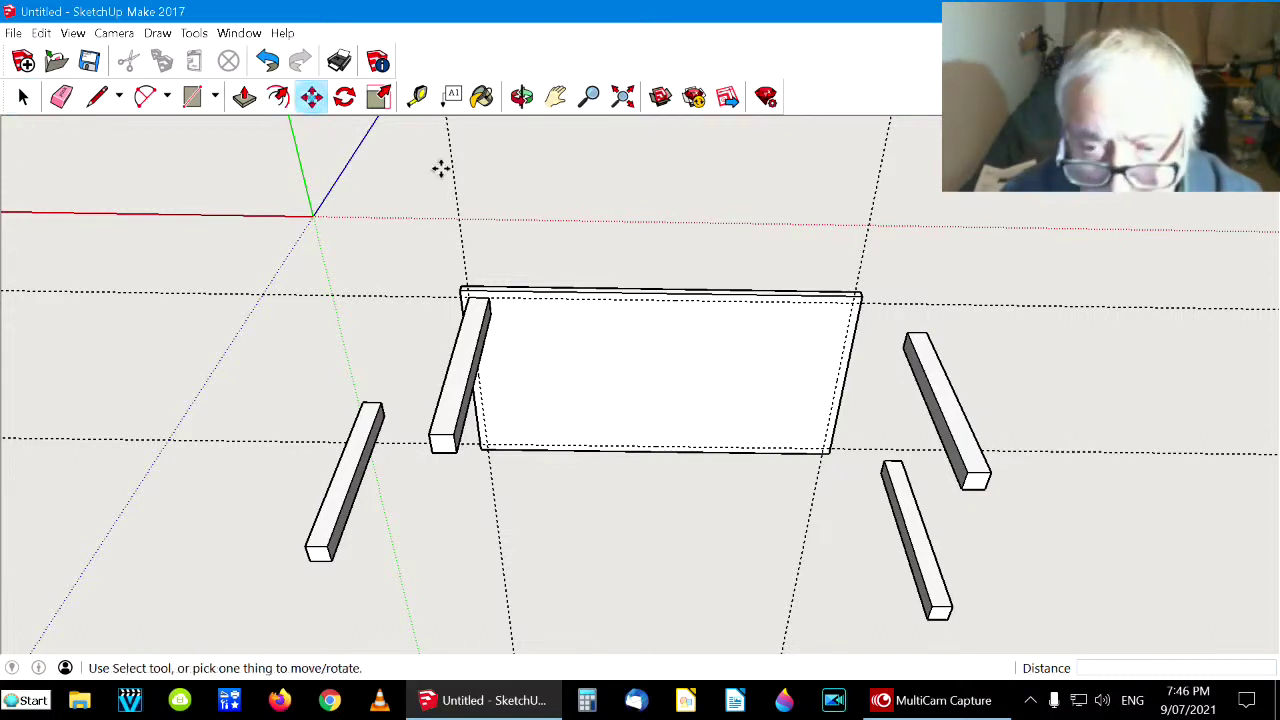
click(921, 340)
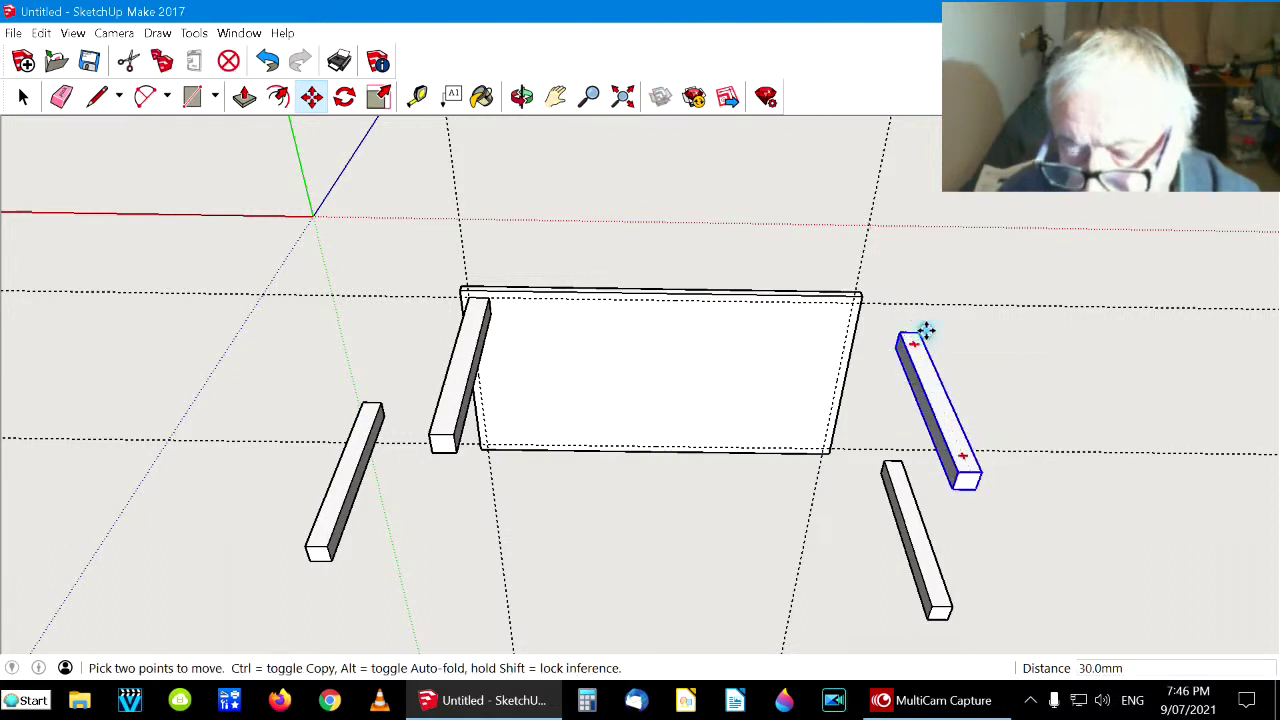
click(851, 302)
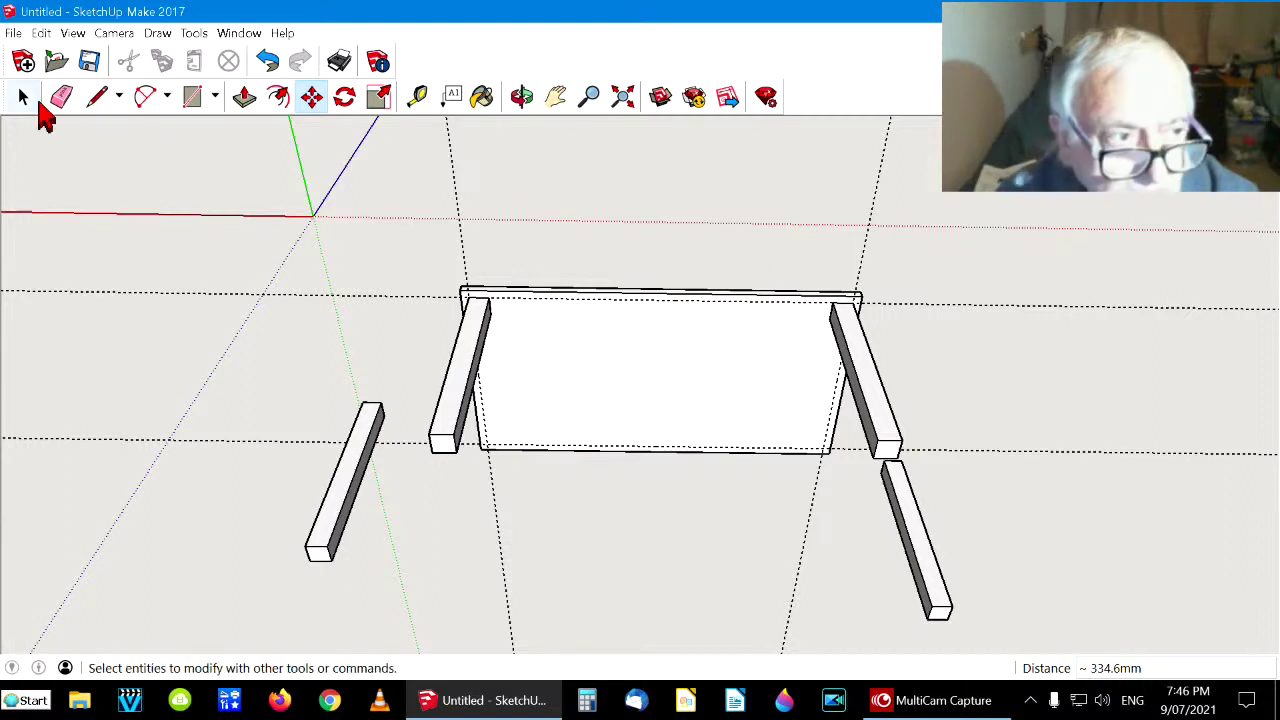
click(22, 100)
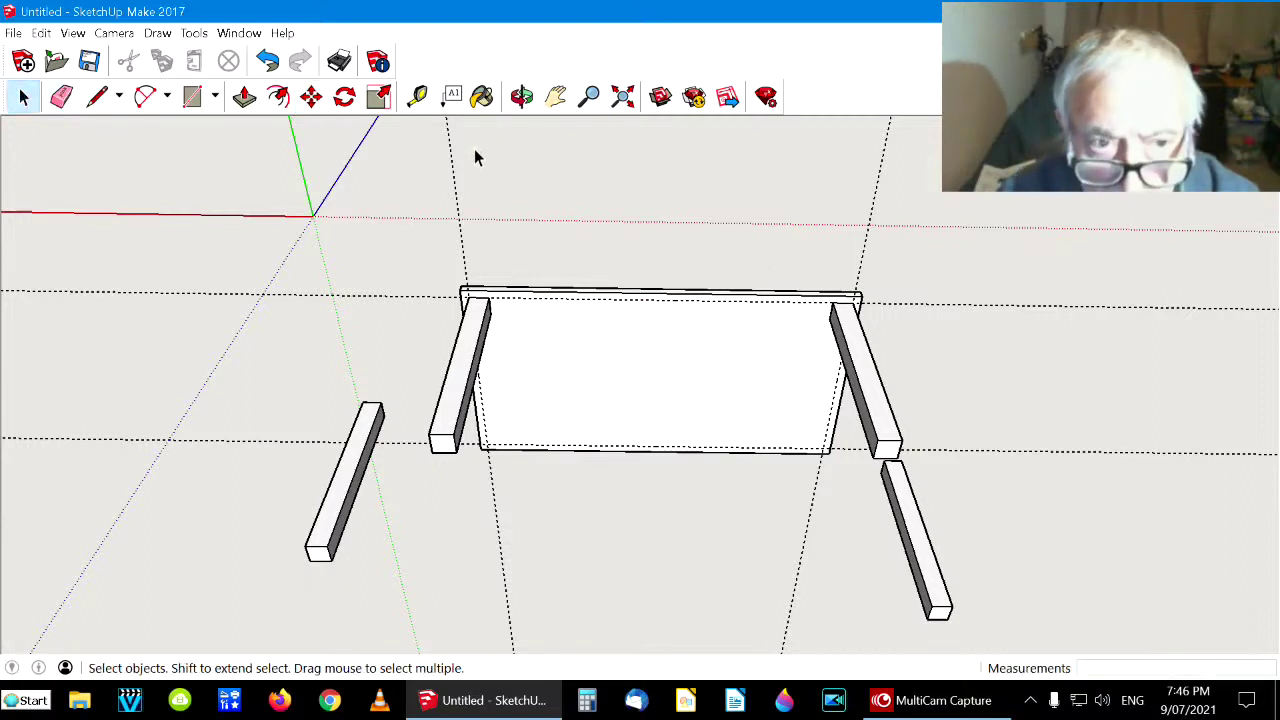
Snap the remaining leg at the origin end to the guide intersection on the long edge farthest from the red axis
click(522, 96)
drag(594, 371, 680, 360)
drag(634, 445, 635, 400)
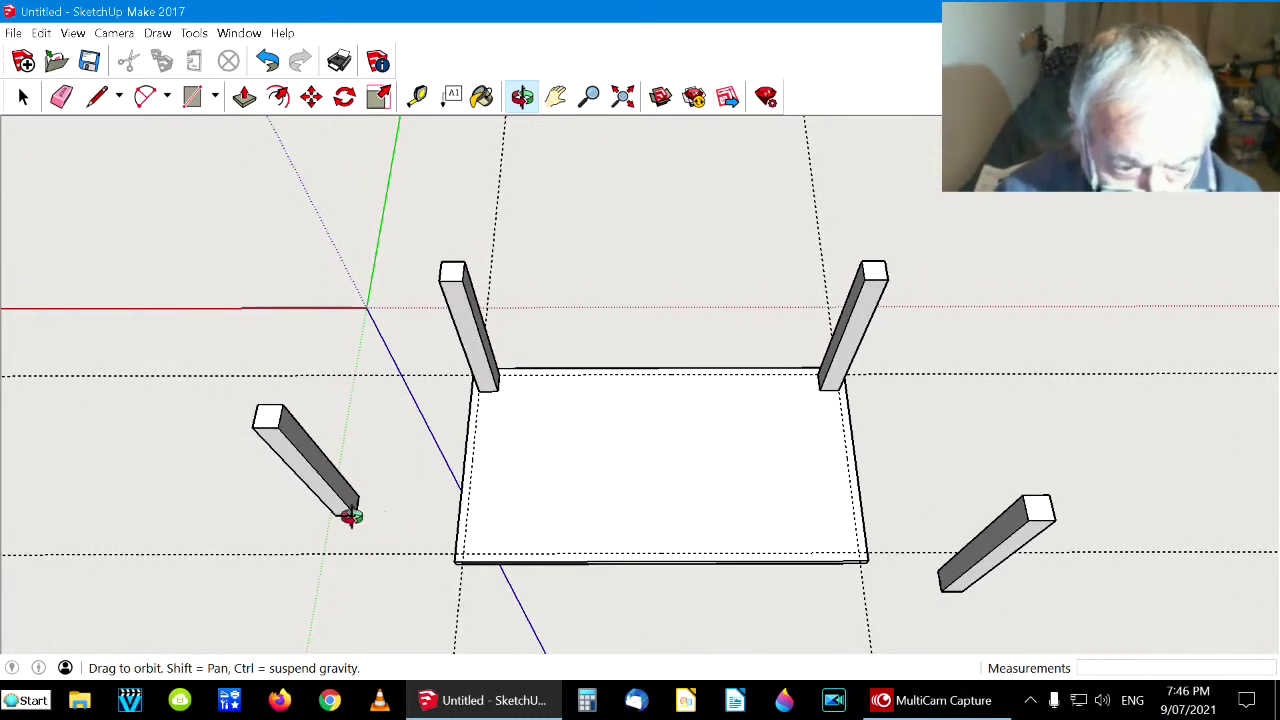
click(23, 97)
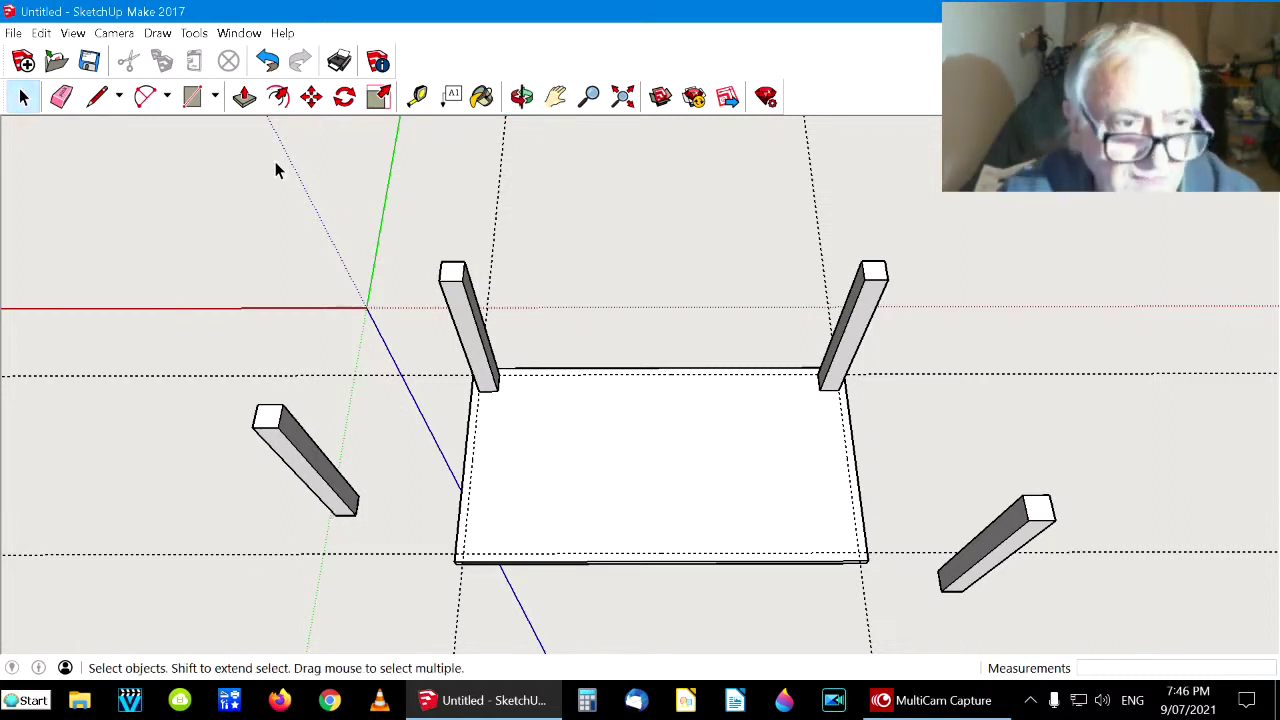
click(311, 97)
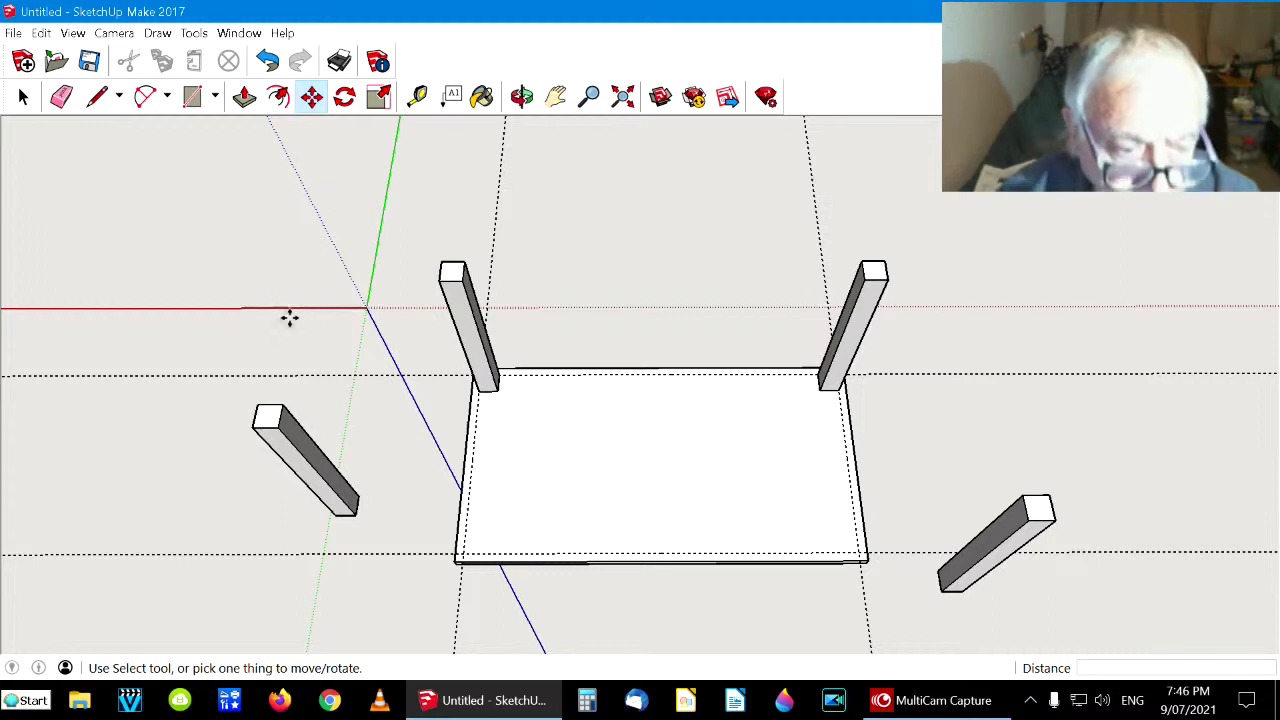
click(334, 516)
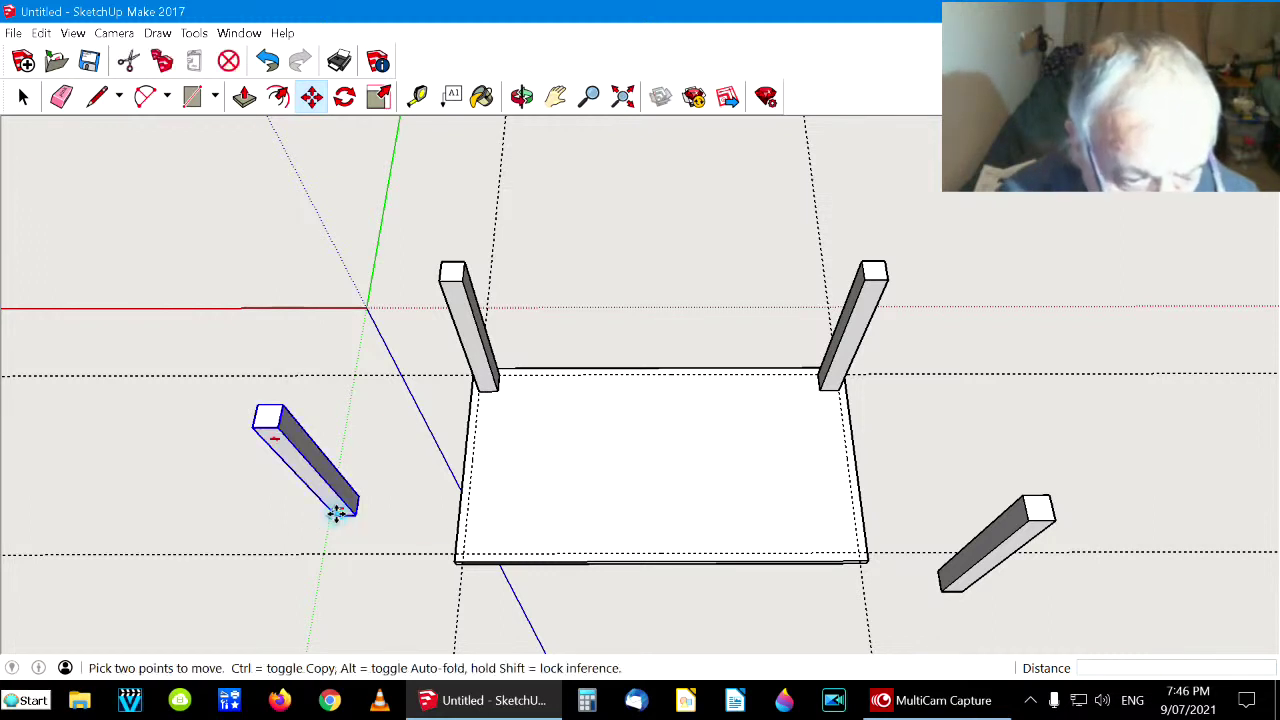
click(464, 552)
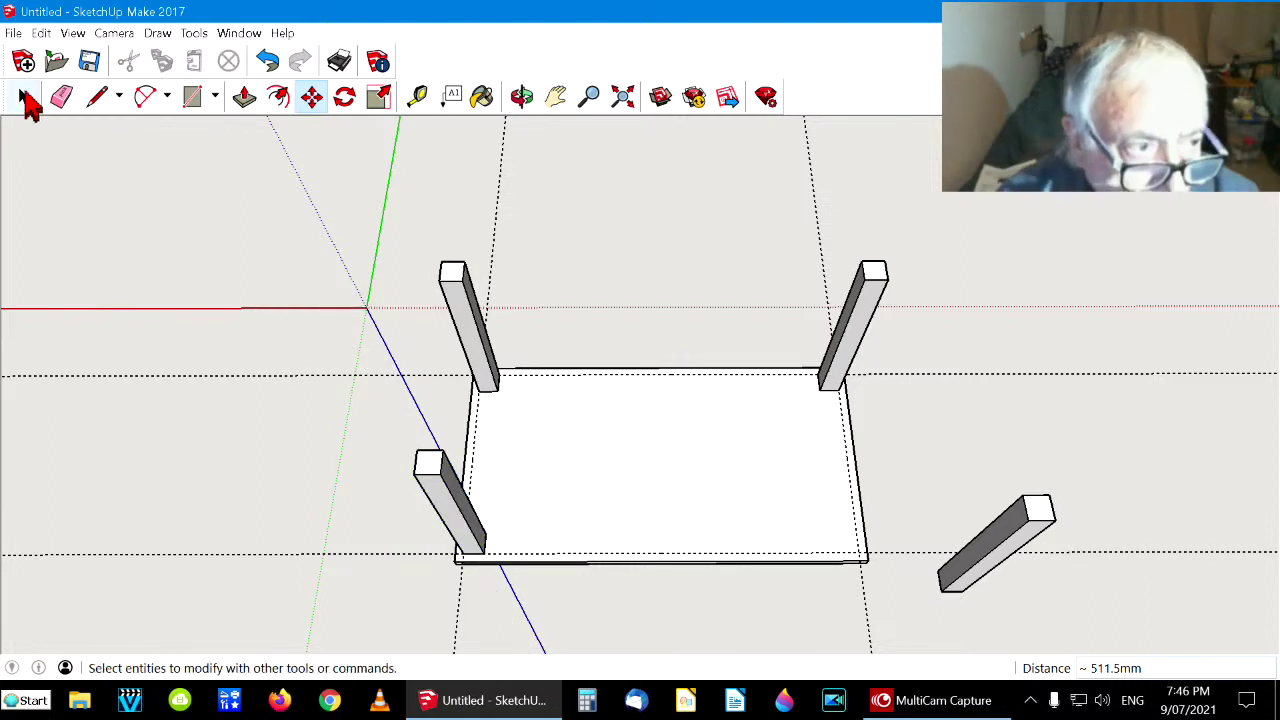
click(26, 98)
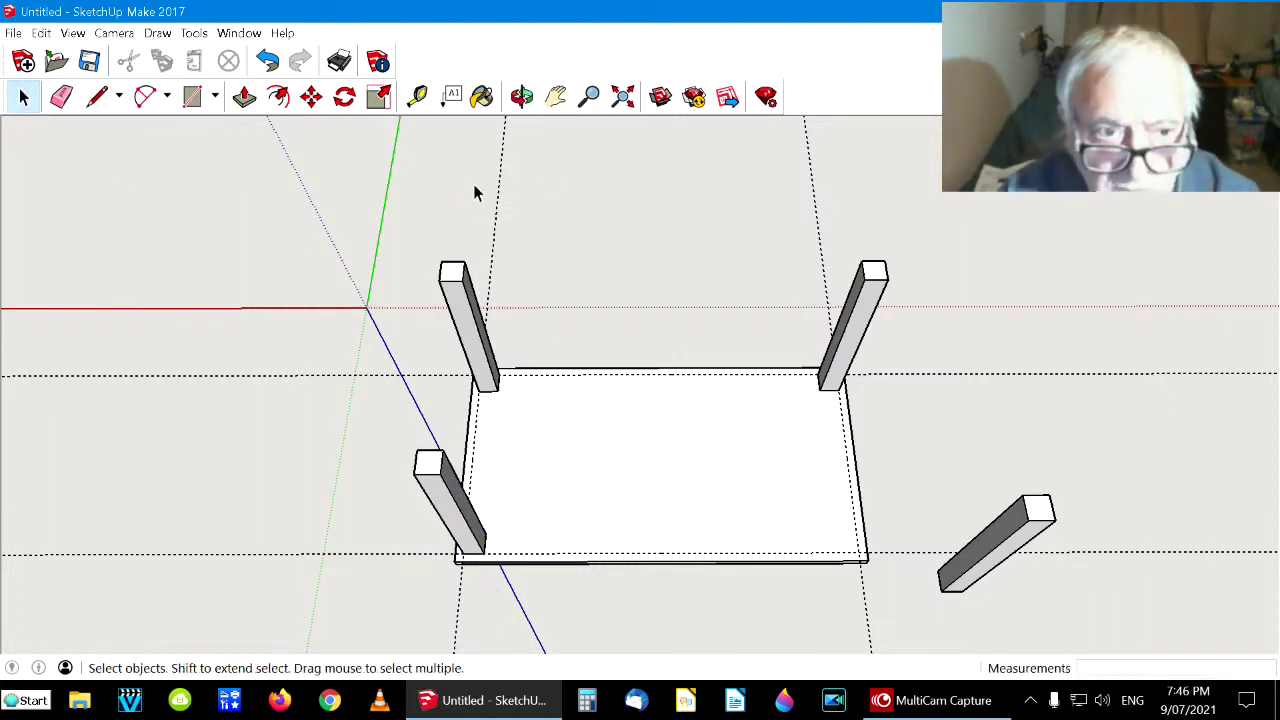
Snap the top outer corner of the fourth leg to the last free guide intersection on the tabletop's underside
click(310, 98)
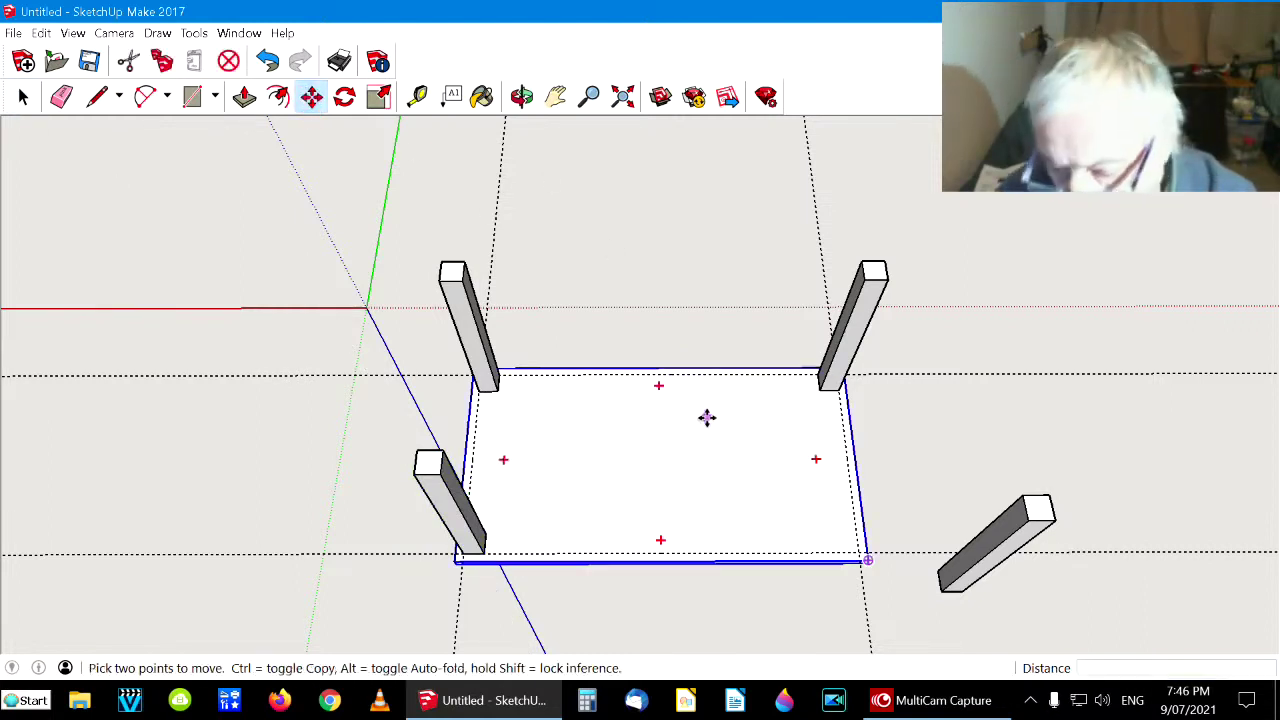
click(955, 588)
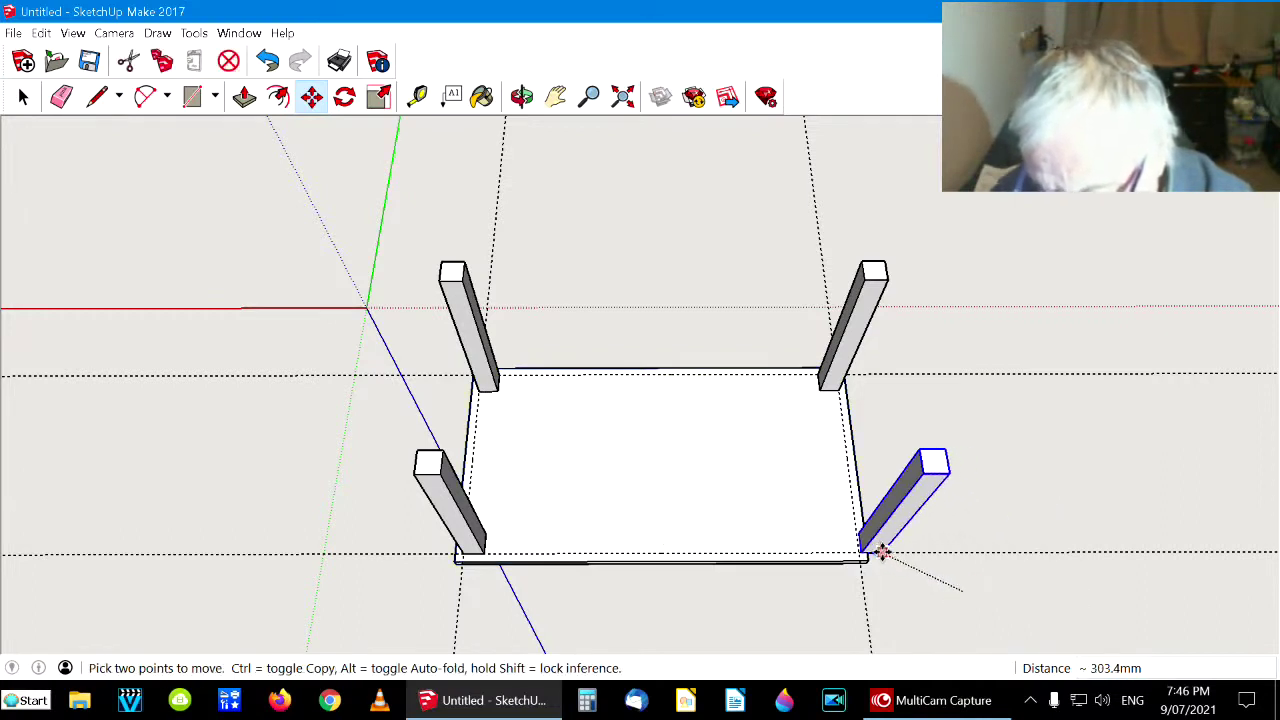
click(853, 548)
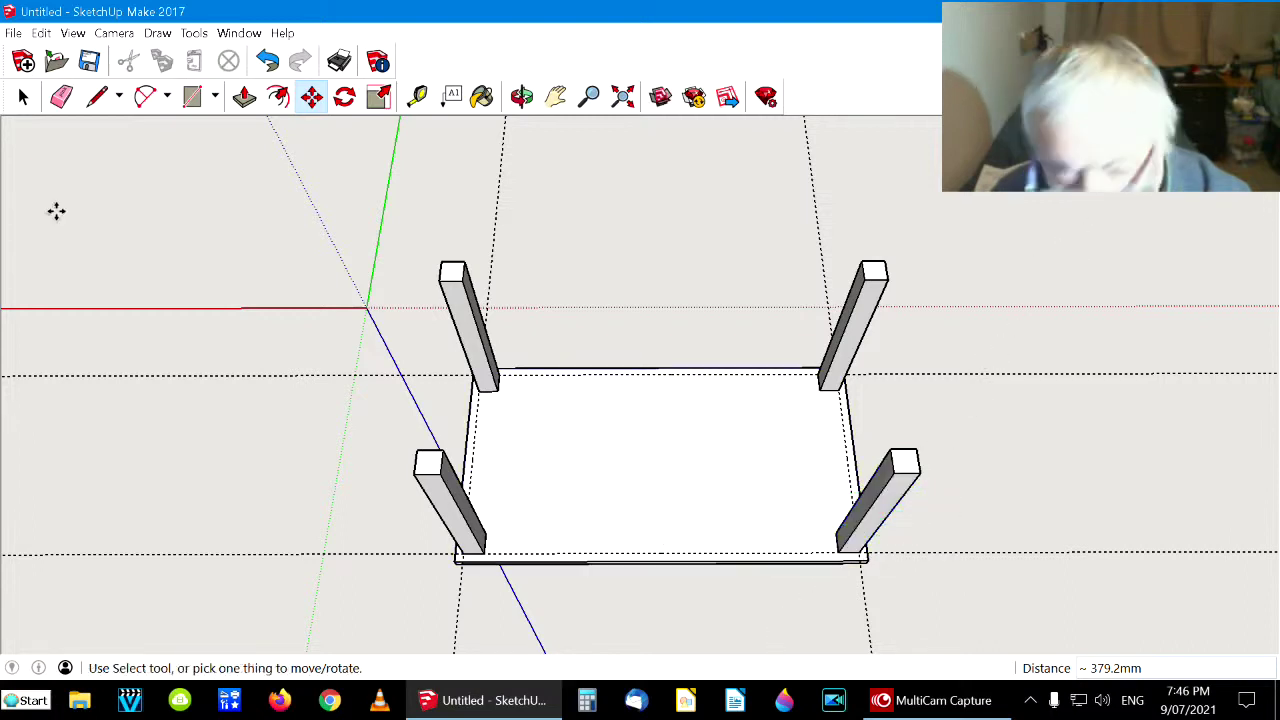
click(22, 97)
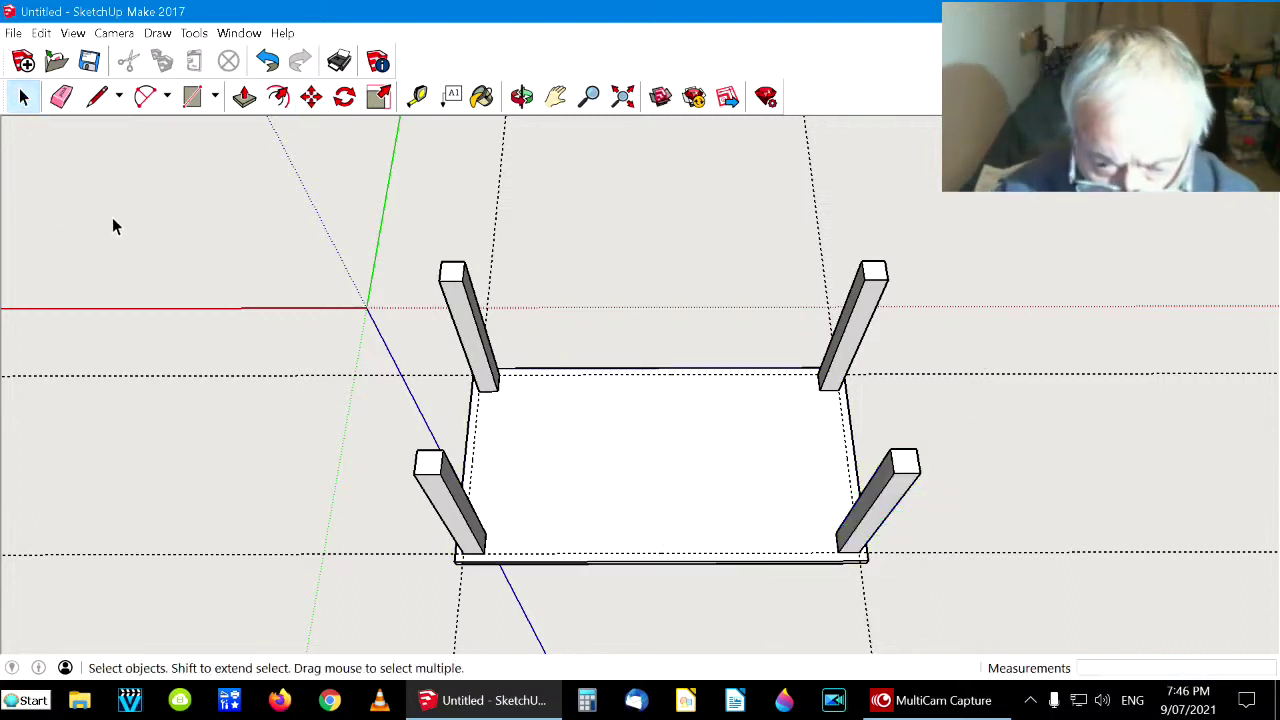
Delete all the guides from the table model
click(42, 33)
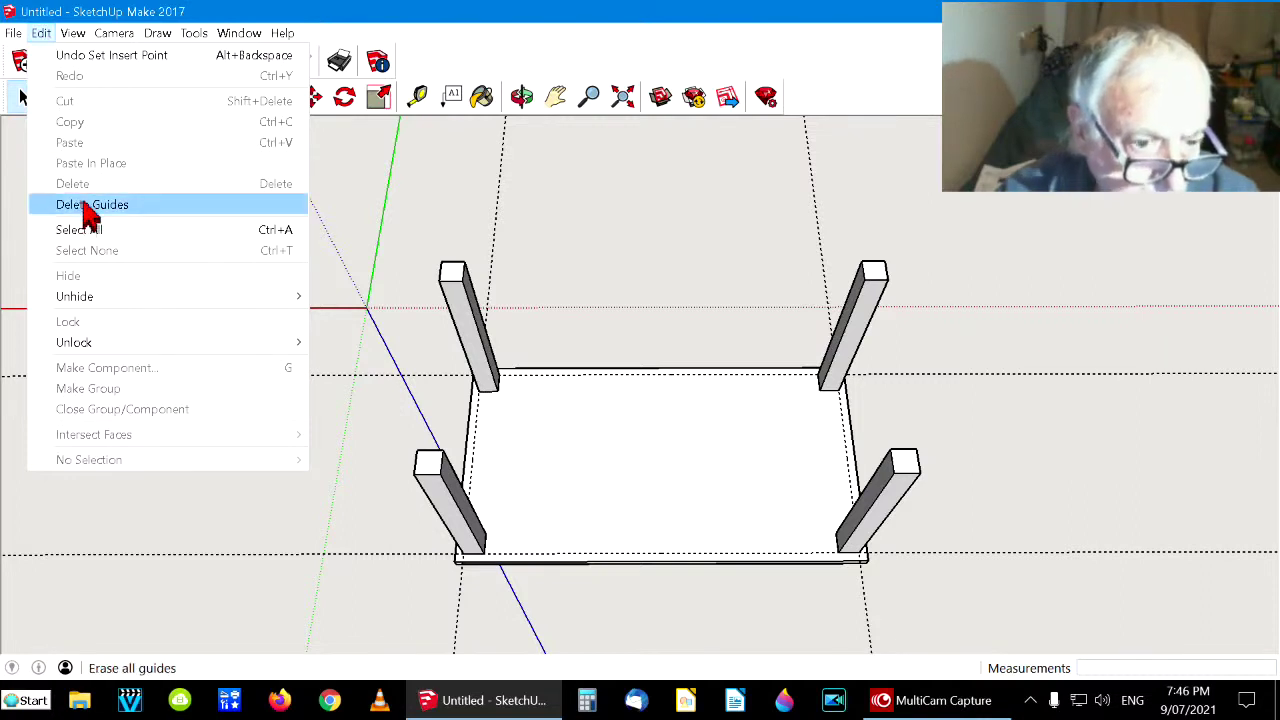
click(88, 206)
click(522, 96)
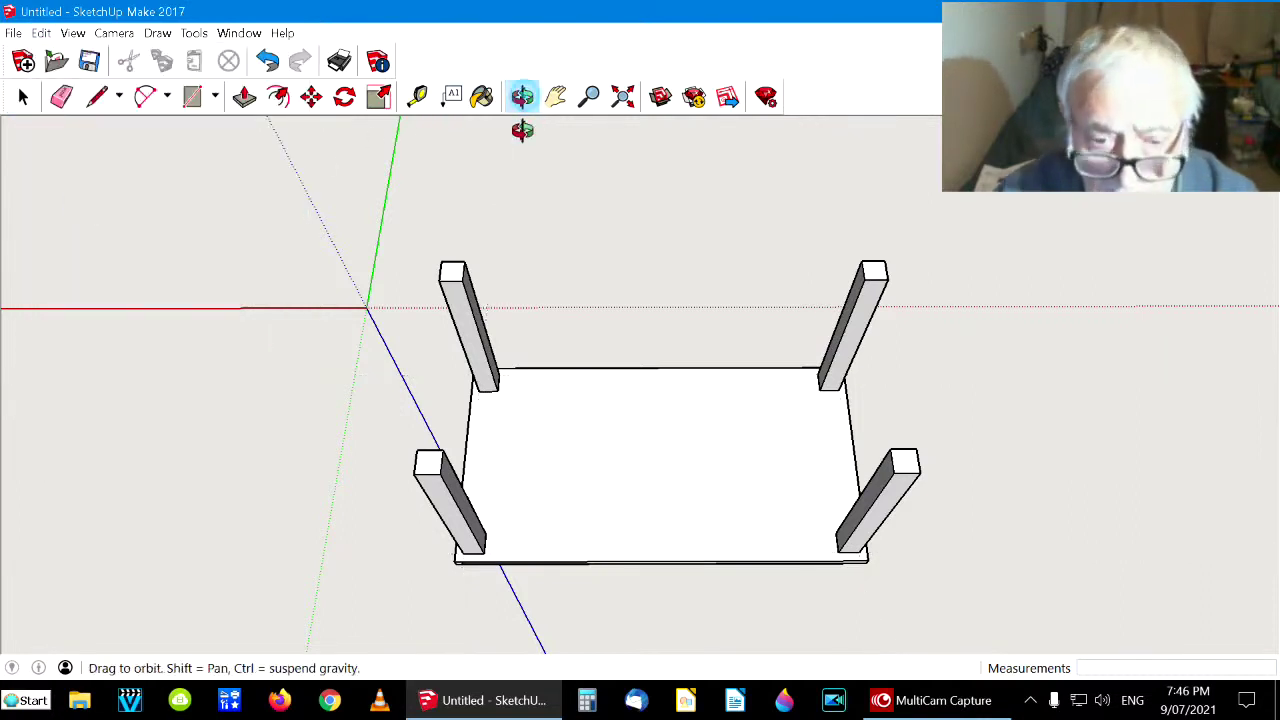
drag(629, 171, 660, 296)
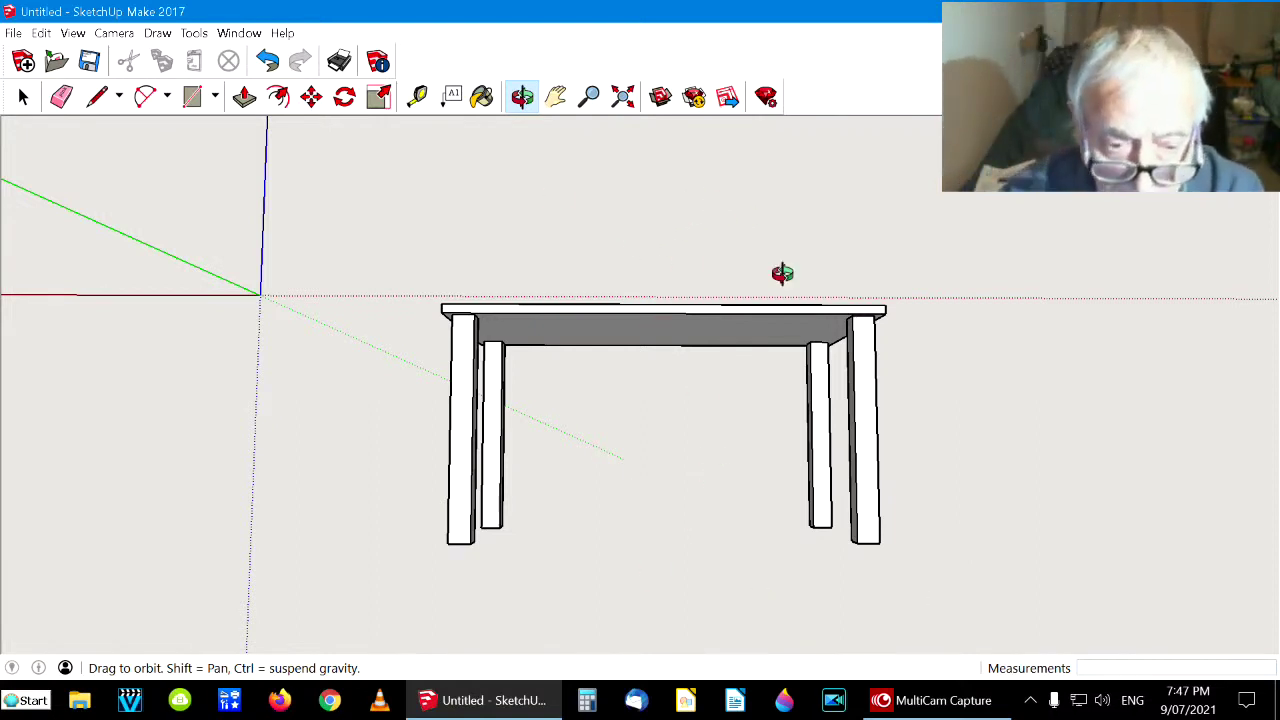
mouse_move(635, 222)
mouse_down()
mouse_move(637, 280)
mouse_move(638, 228)
mouse_up()
drag(632, 374, 637, 266)
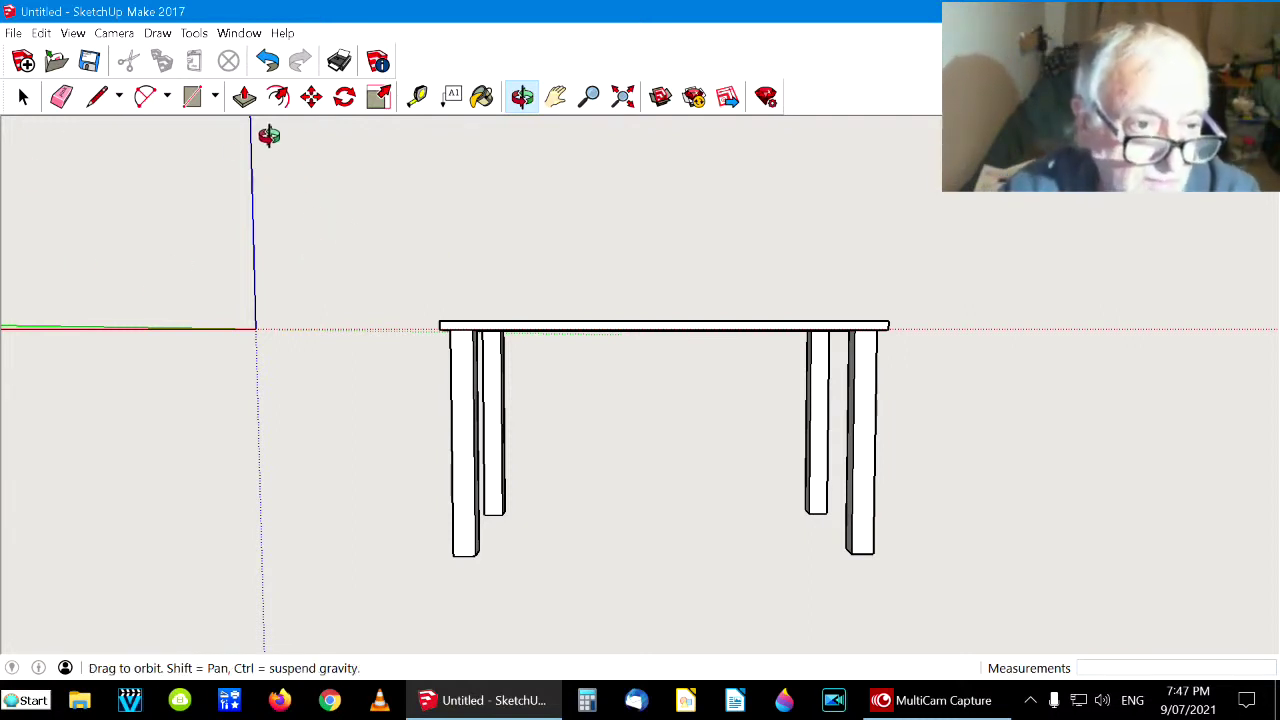
Draw a vertical 1500 by 100 mm rectangle hanging down from the lower corner of the tabletop's long front edge
click(198, 101)
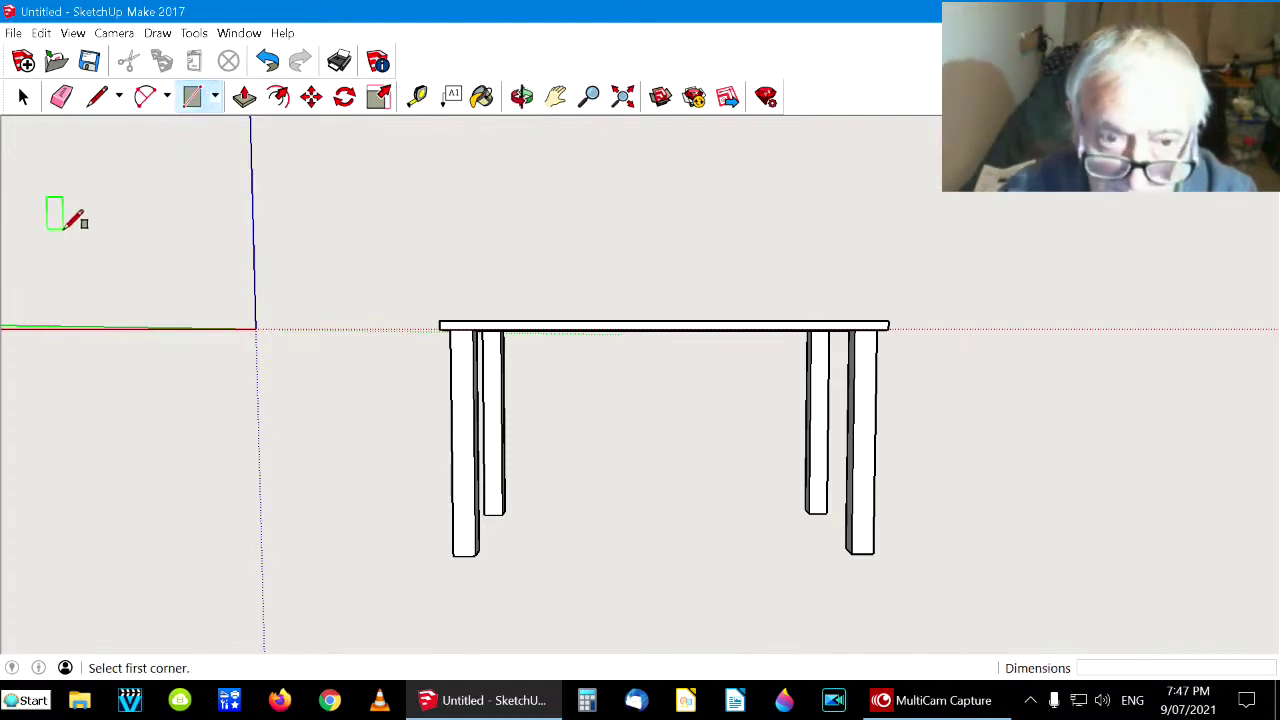
scroll(495, 222, down, 1)
scroll(448, 254, up, 2)
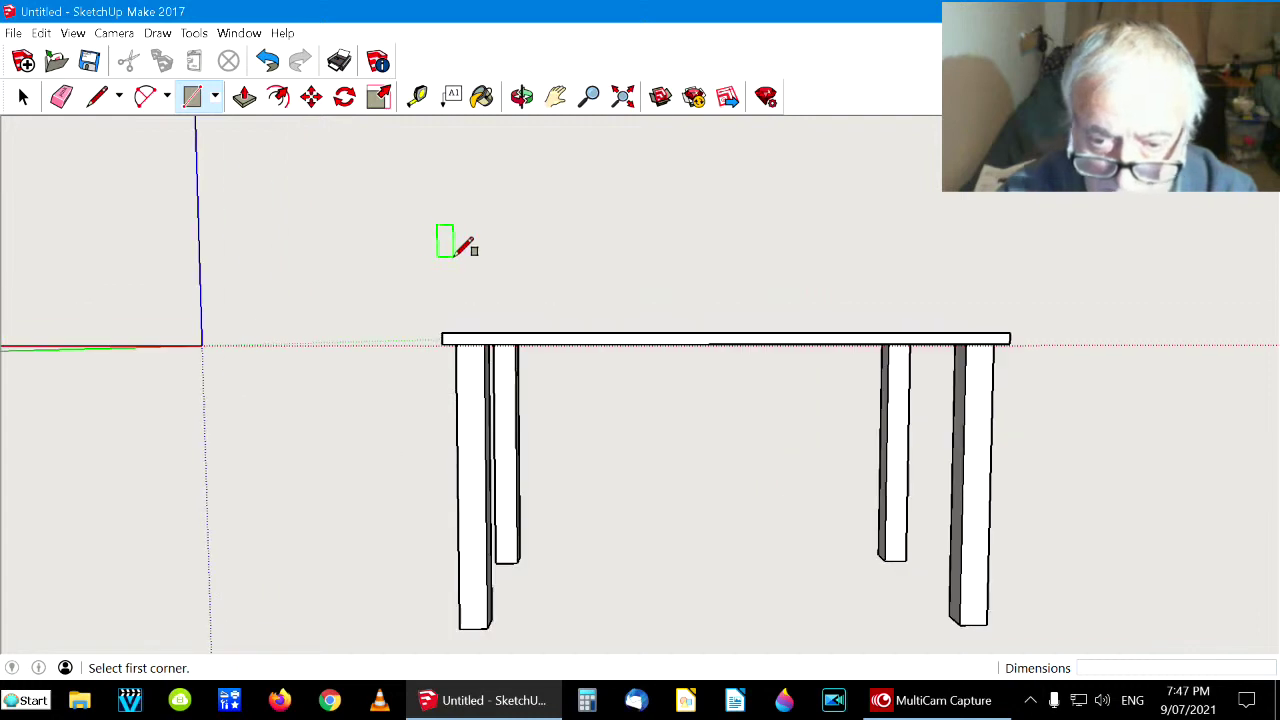
scroll(448, 254, up, 1)
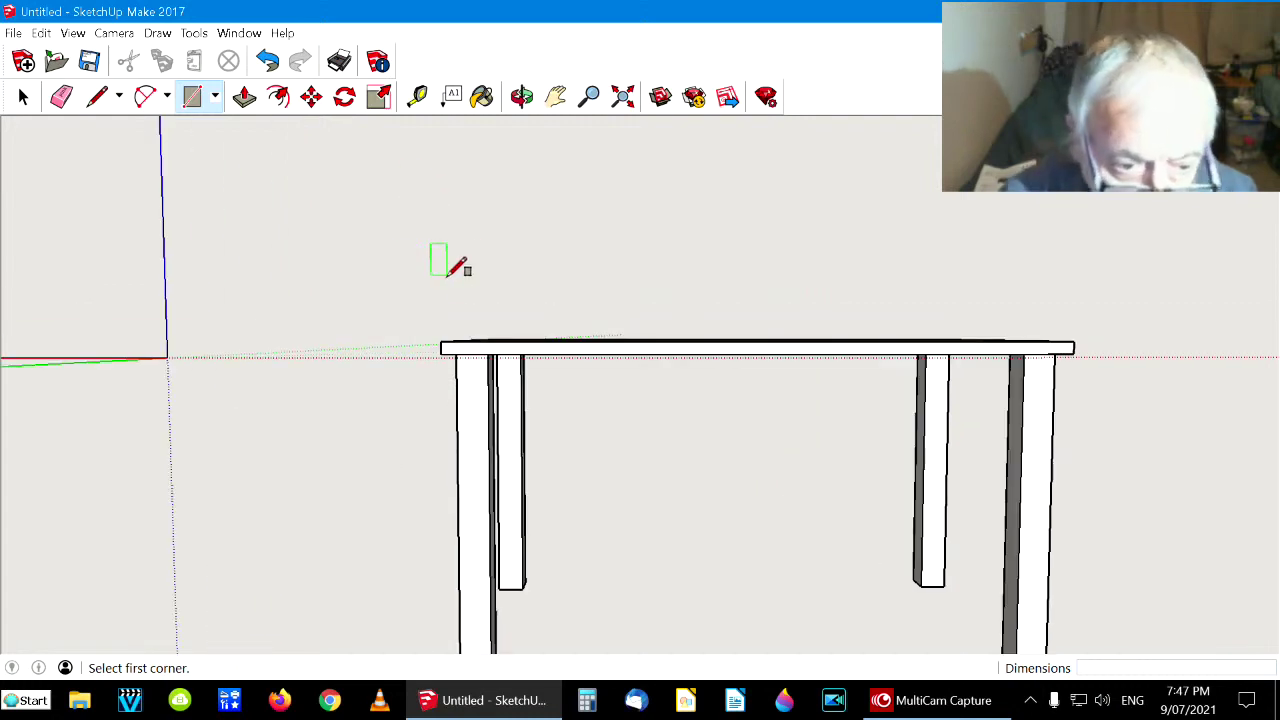
click(441, 352)
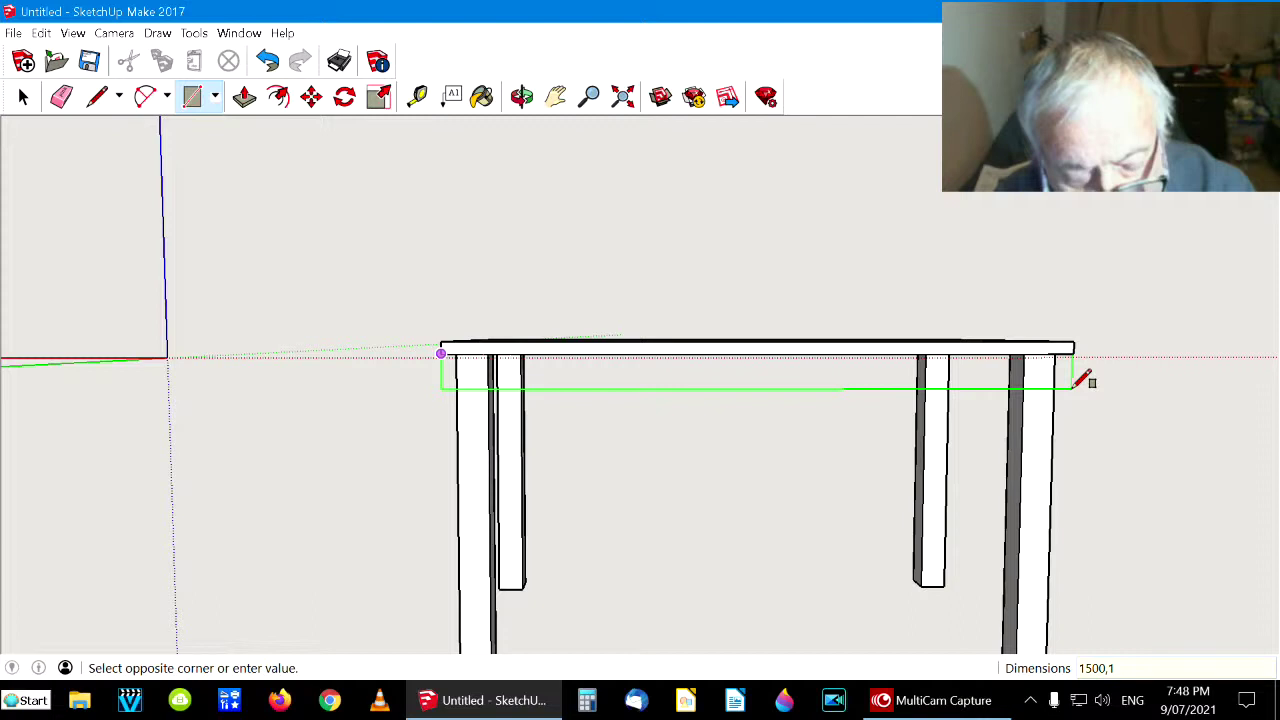
text(0)
key(Return)
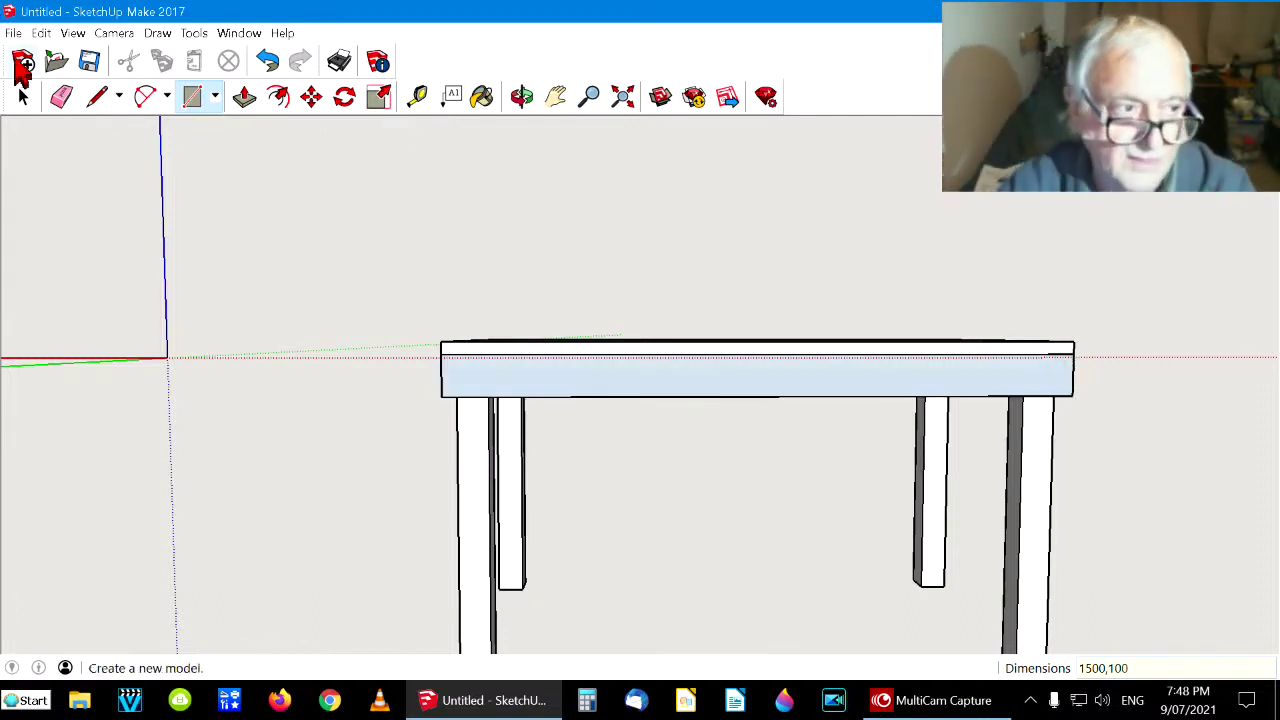
Push/Pull the rectangle's inner face 30 mm inward beneath the tabletop to form a skirt board
click(22, 100)
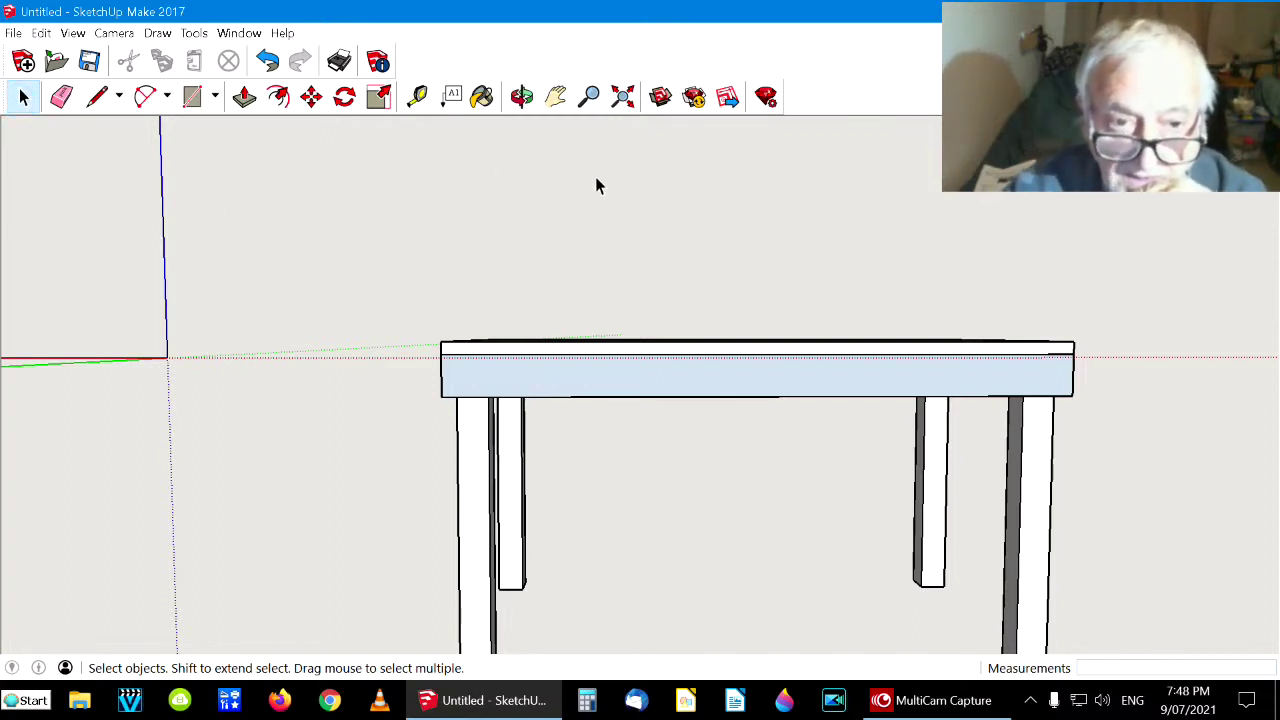
click(522, 98)
mouse_move(714, 455)
mouse_down()
mouse_move(717, 346)
mouse_move(709, 417)
mouse_move(705, 323)
mouse_move(737, 400)
mouse_move(731, 331)
mouse_move(694, 383)
mouse_move(691, 320)
mouse_move(697, 366)
mouse_move(691, 331)
mouse_move(677, 363)
mouse_move(671, 314)
mouse_move(669, 380)
mouse_move(669, 334)
mouse_move(720, 423)
mouse_move(712, 384)
mouse_move(706, 431)
mouse_move(711, 389)
mouse_up()
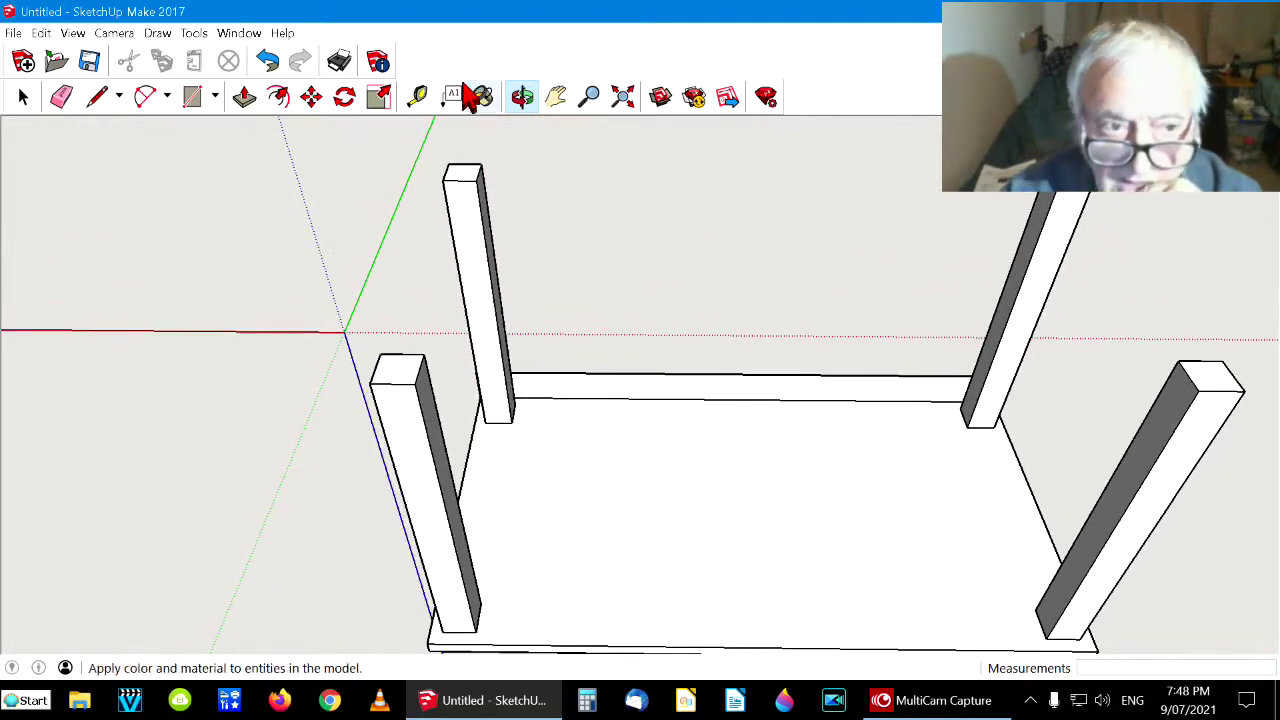
click(244, 96)
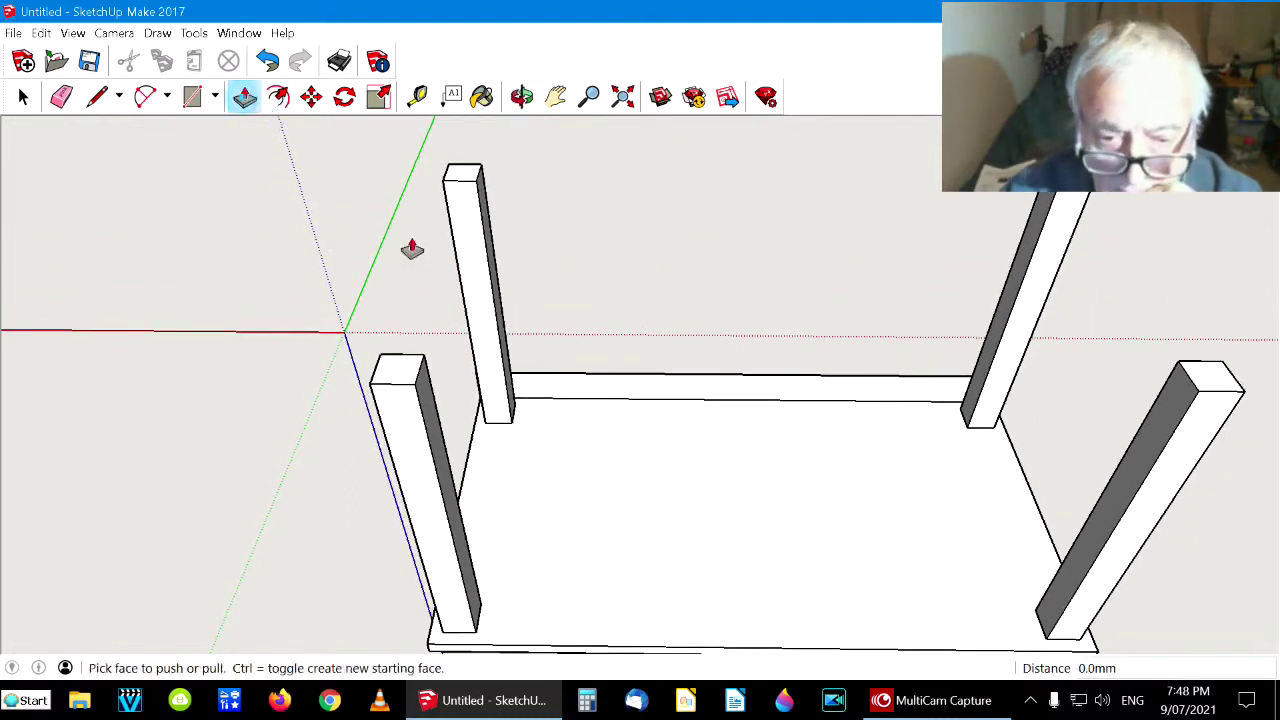
click(671, 395)
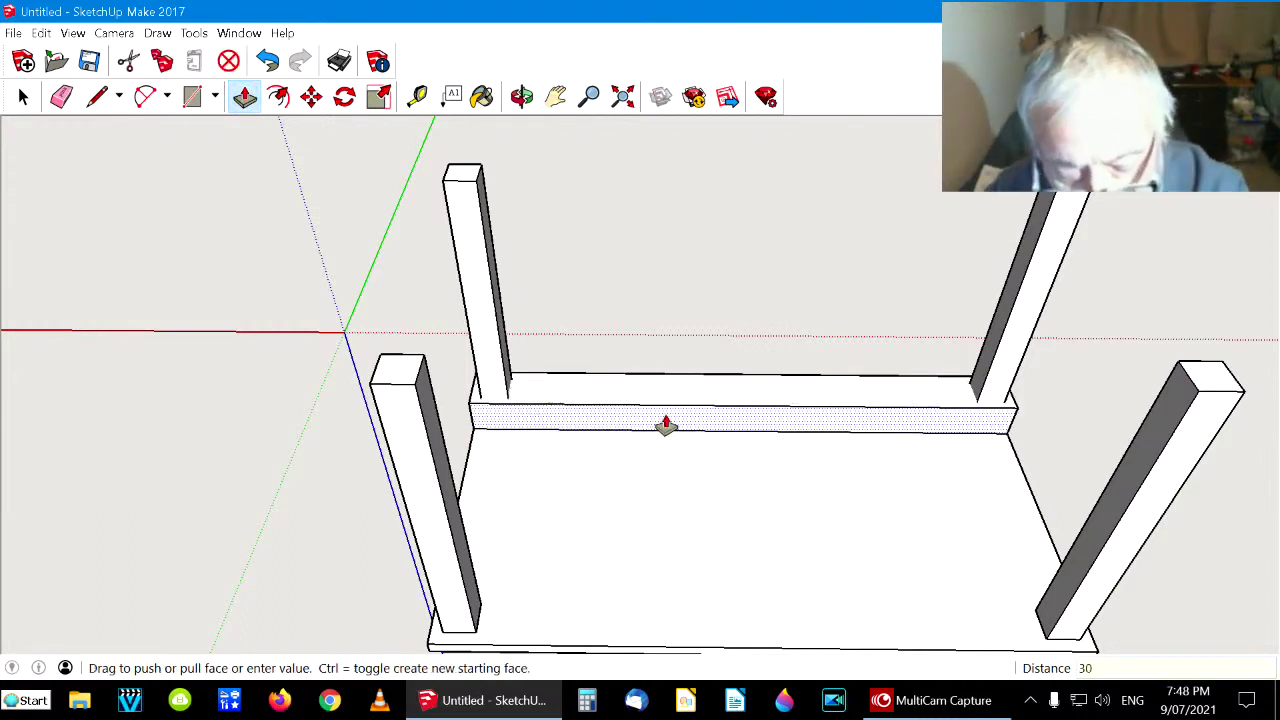
key(Return)
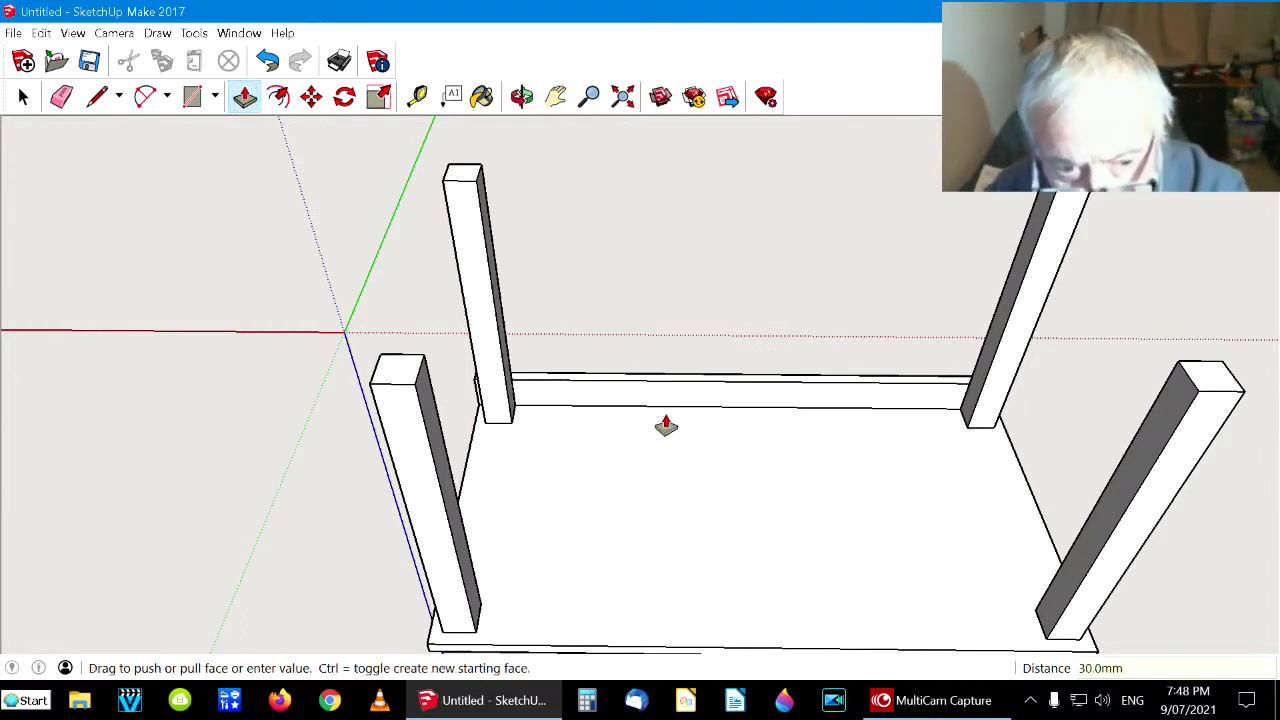
Make the whole skirt board into a component with the definition name skirt
click(33, 100)
click(522, 96)
drag(665, 216, 719, 327)
drag(567, 302, 604, 252)
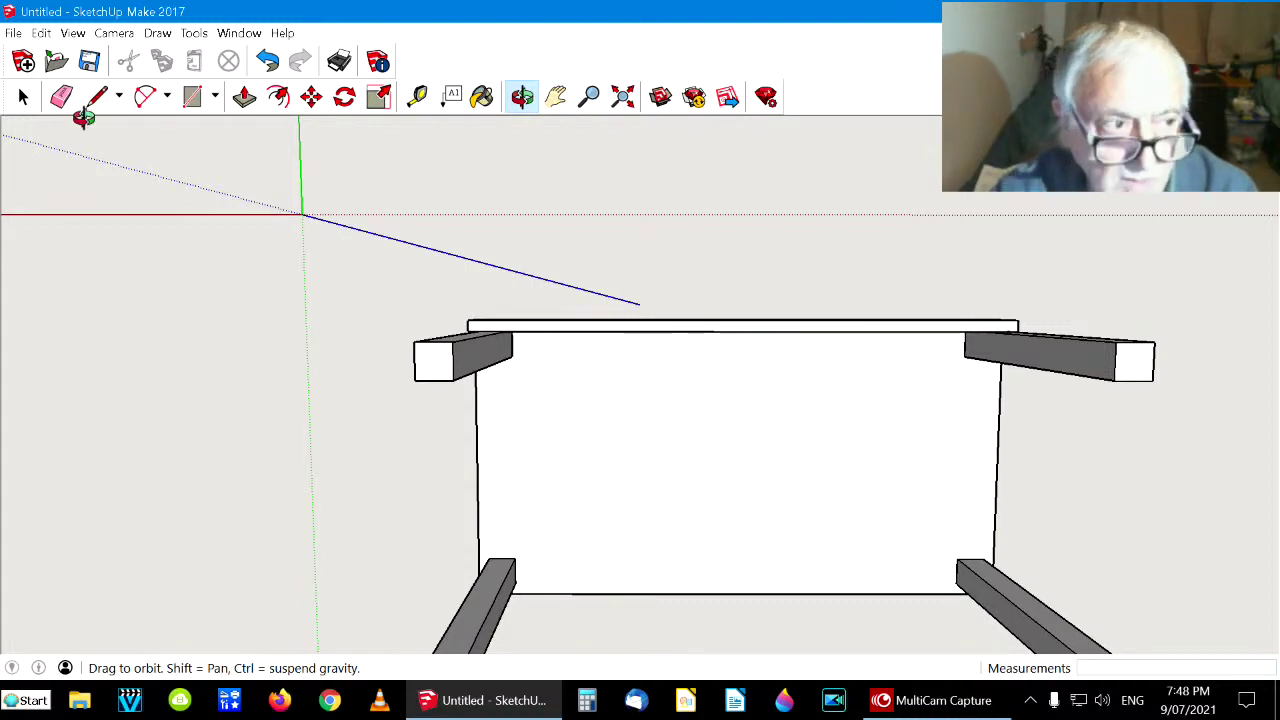
click(23, 105)
click(521, 96)
drag(686, 243, 716, 229)
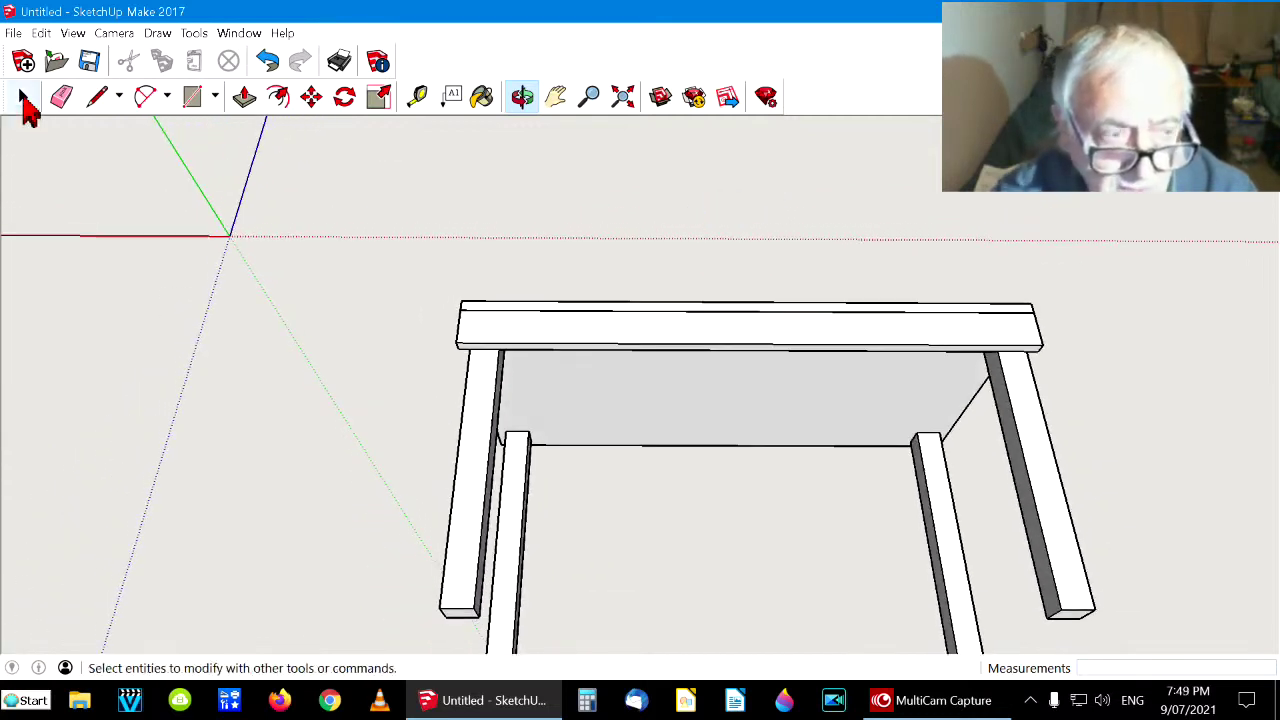
click(25, 103)
click(663, 328)
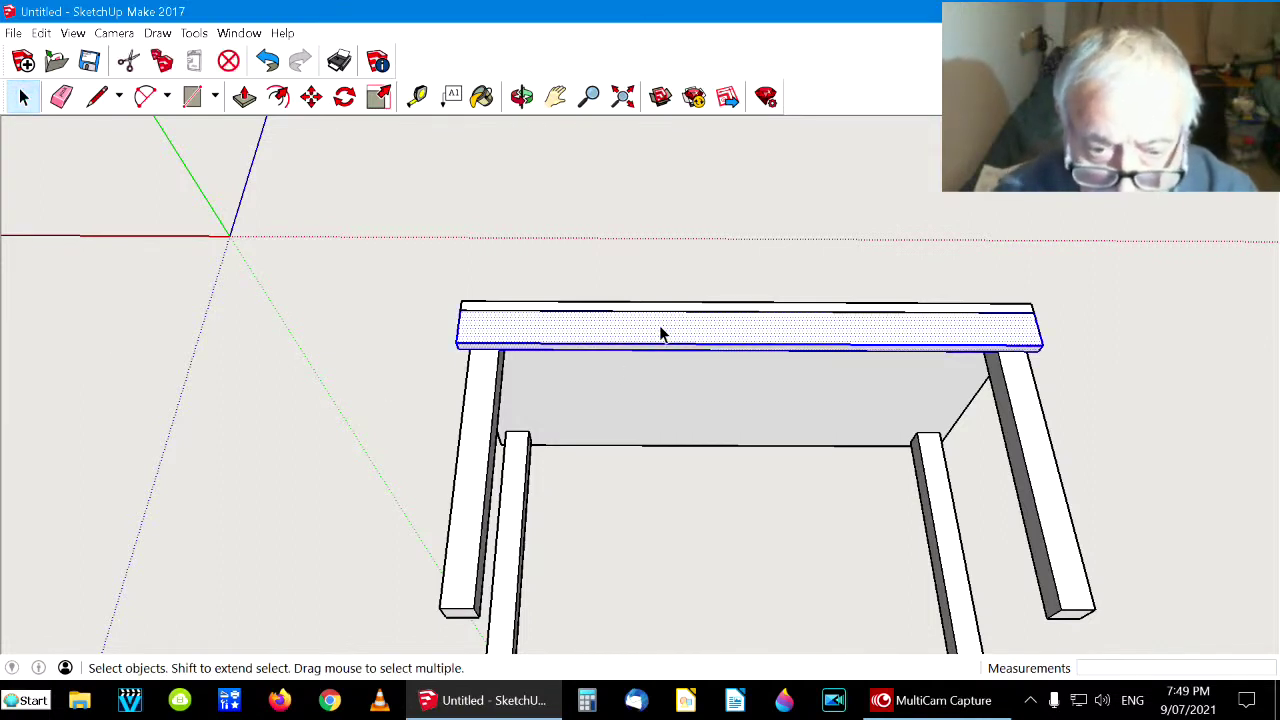
click(41, 33)
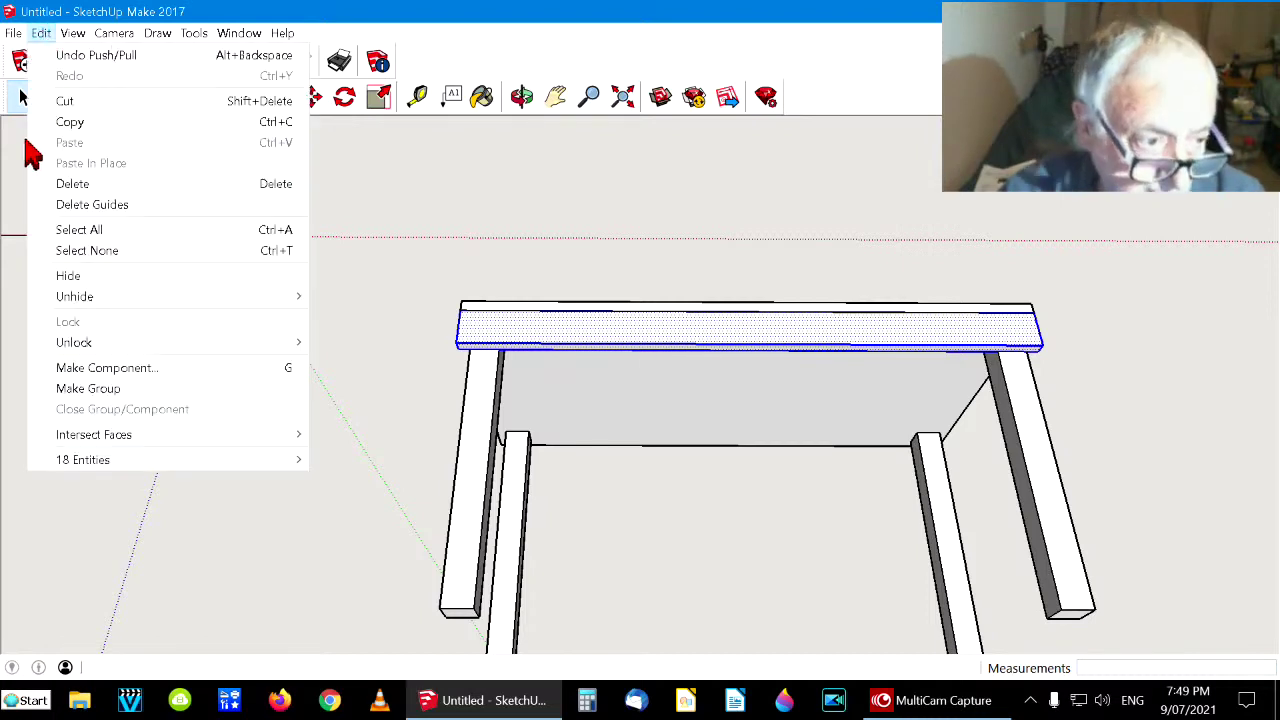
click(103, 372)
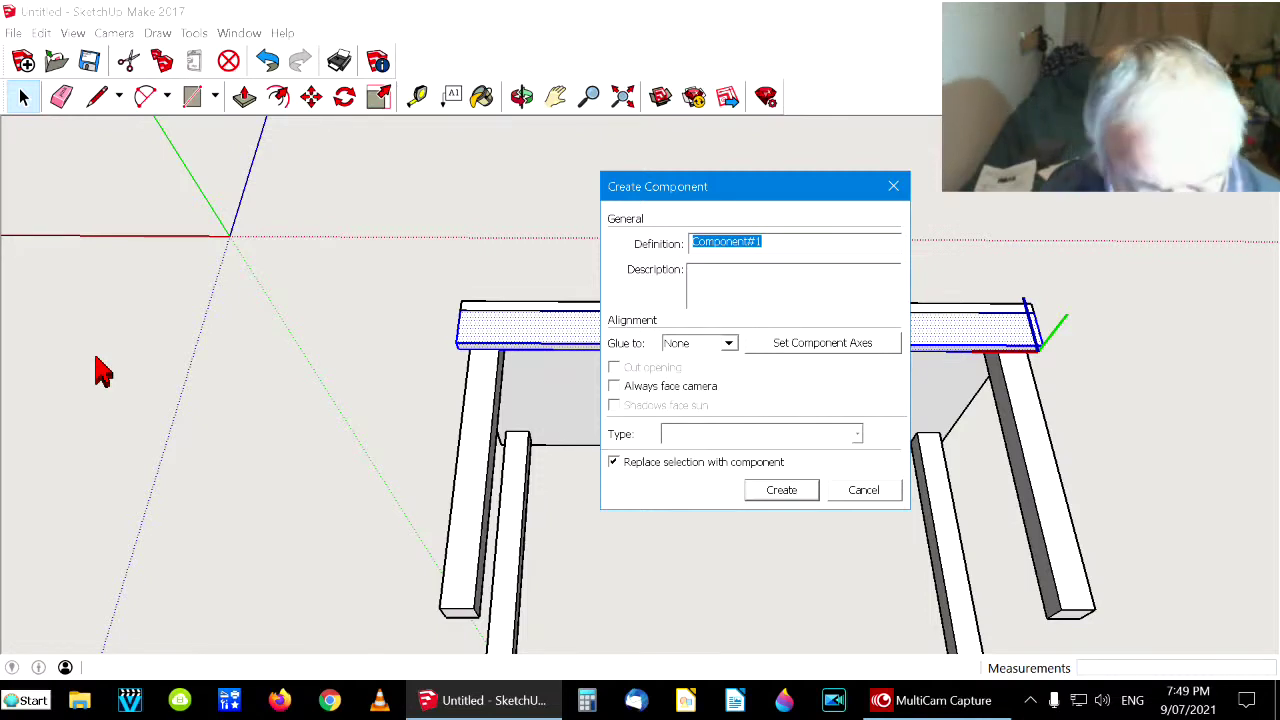
text(S)
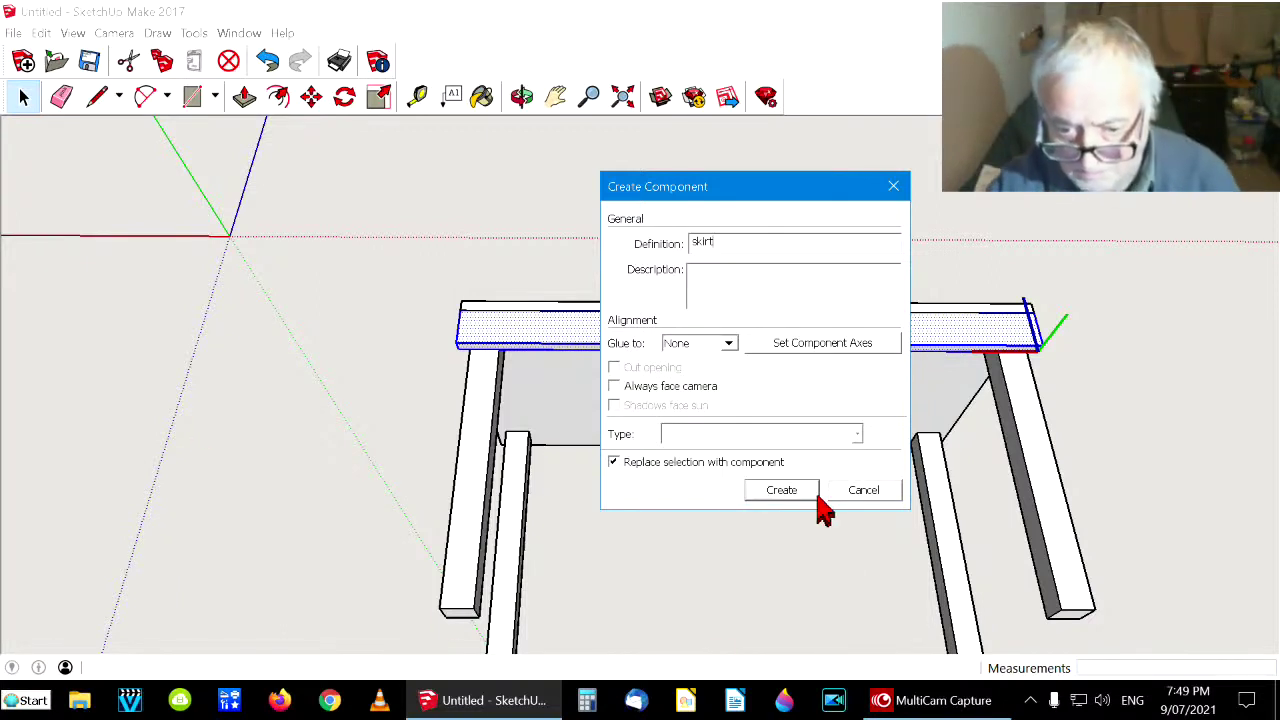
click(768, 490)
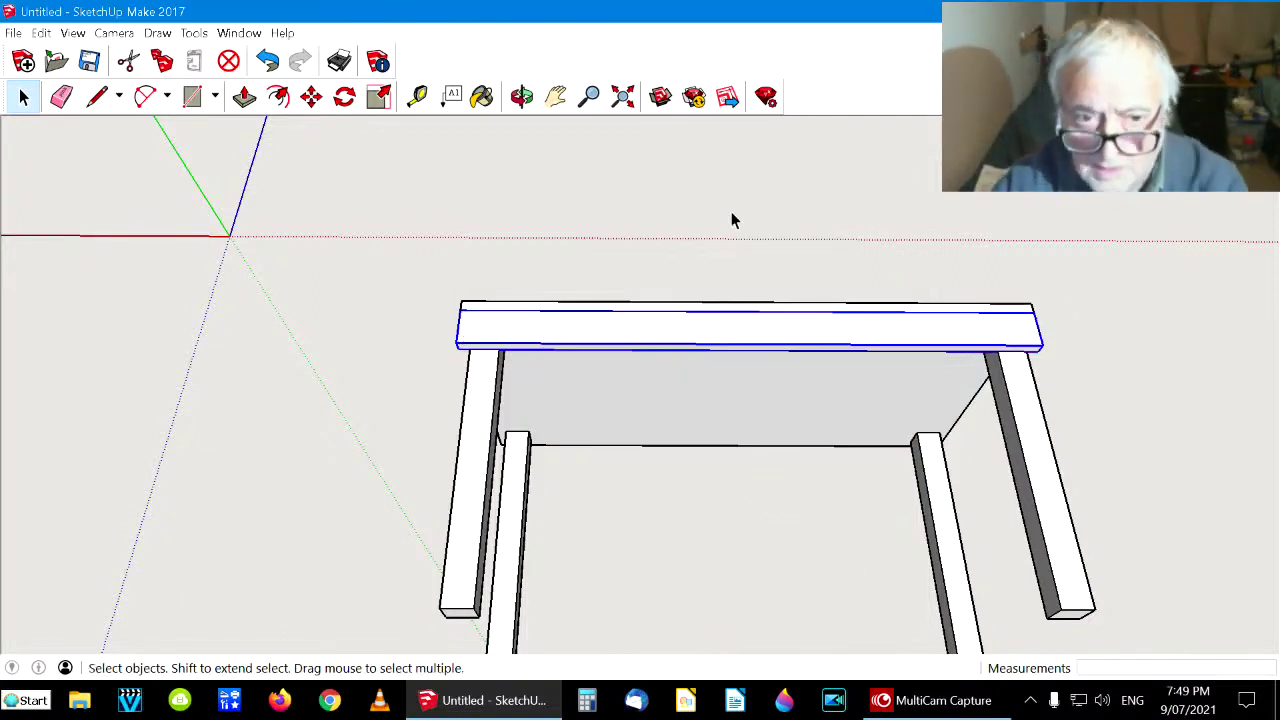
Copy the skirt board about 882 mm along the green axis, past the opposite long edge of the tabletop
click(519, 101)
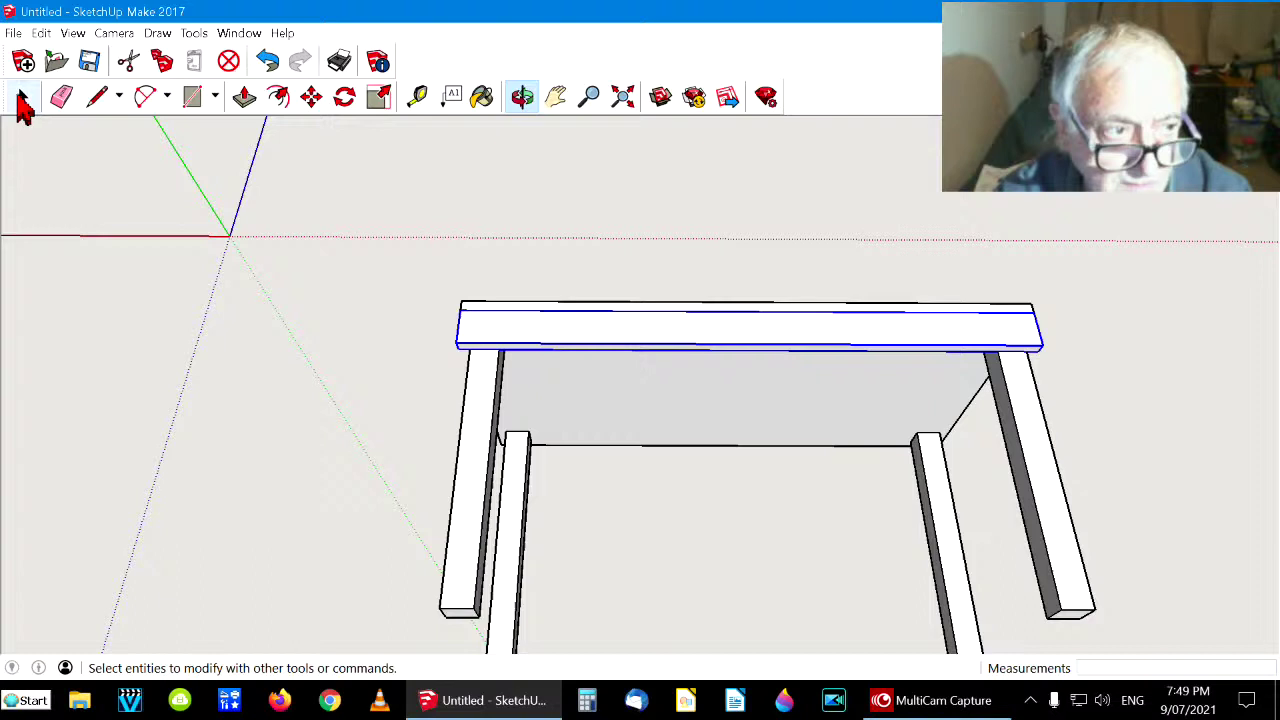
click(23, 97)
click(82, 262)
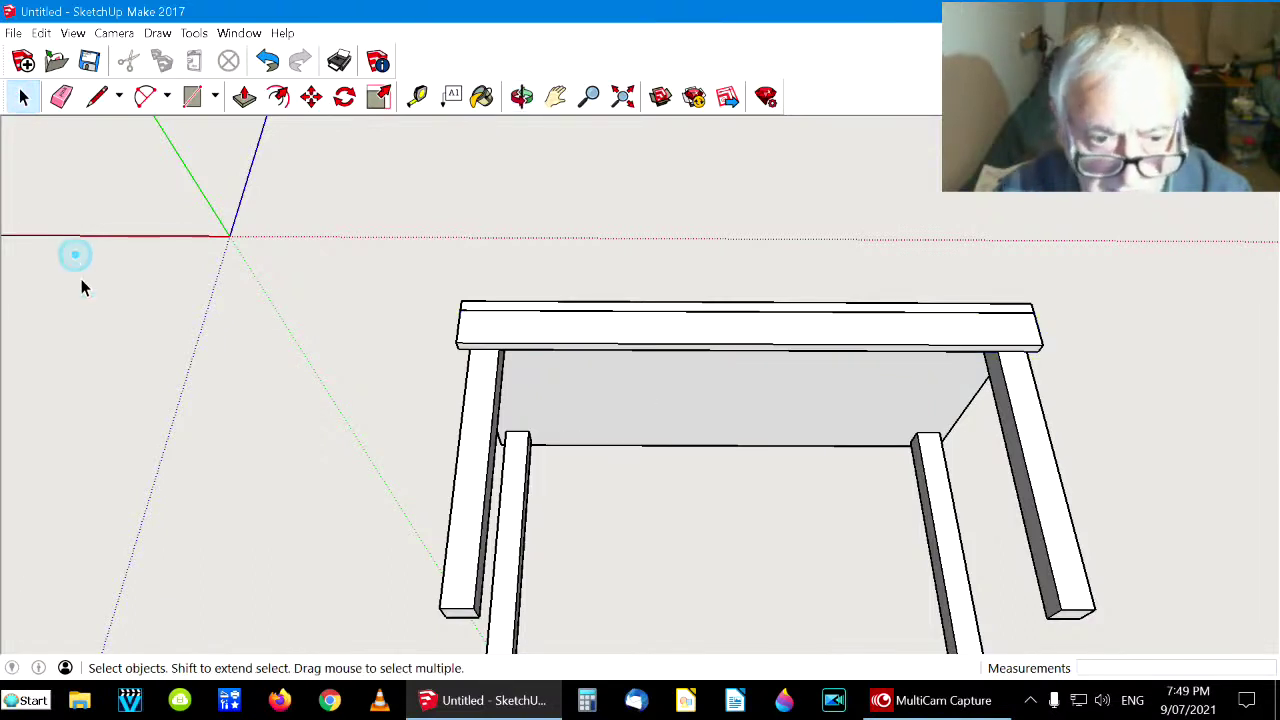
click(522, 97)
drag(700, 480, 823, 426)
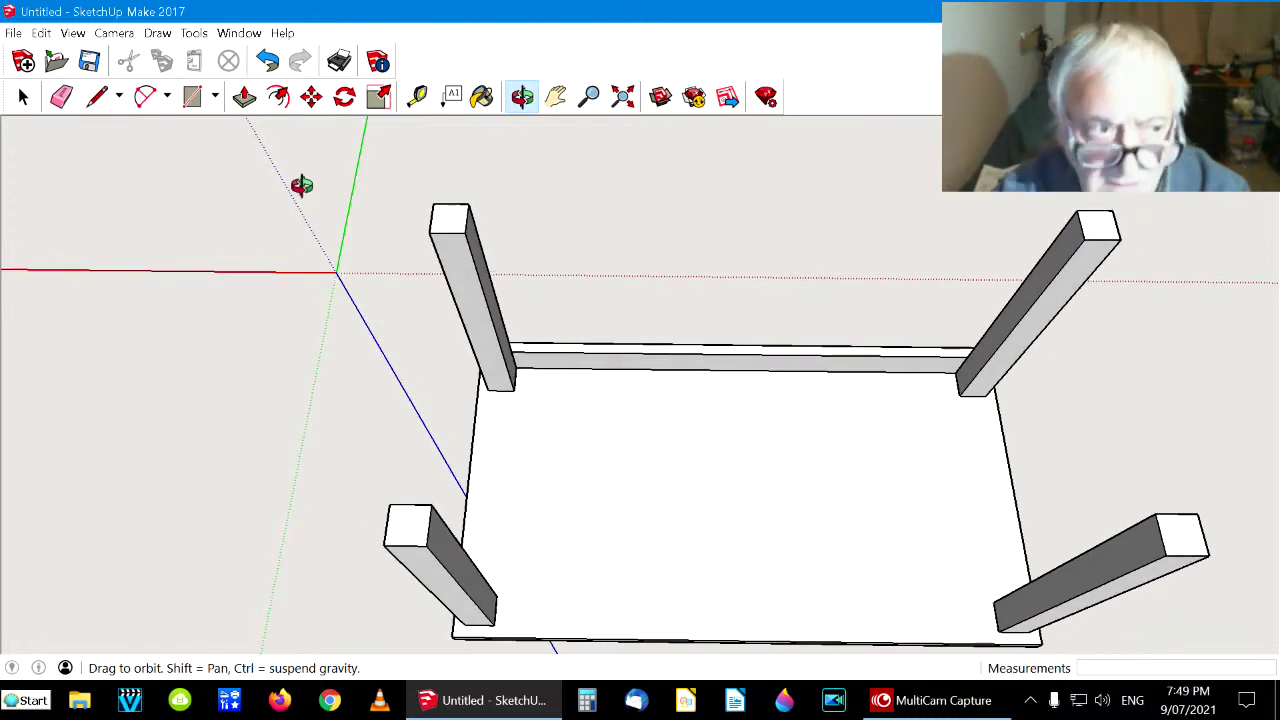
click(311, 96)
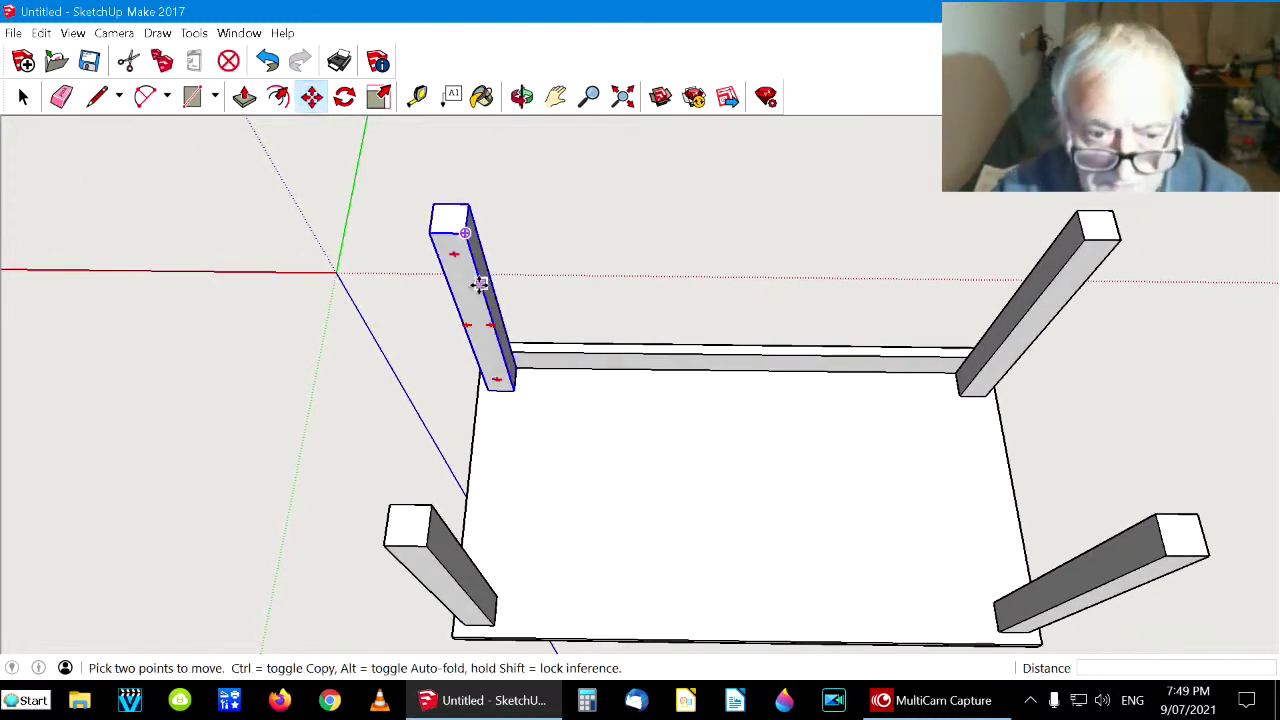
click(669, 354)
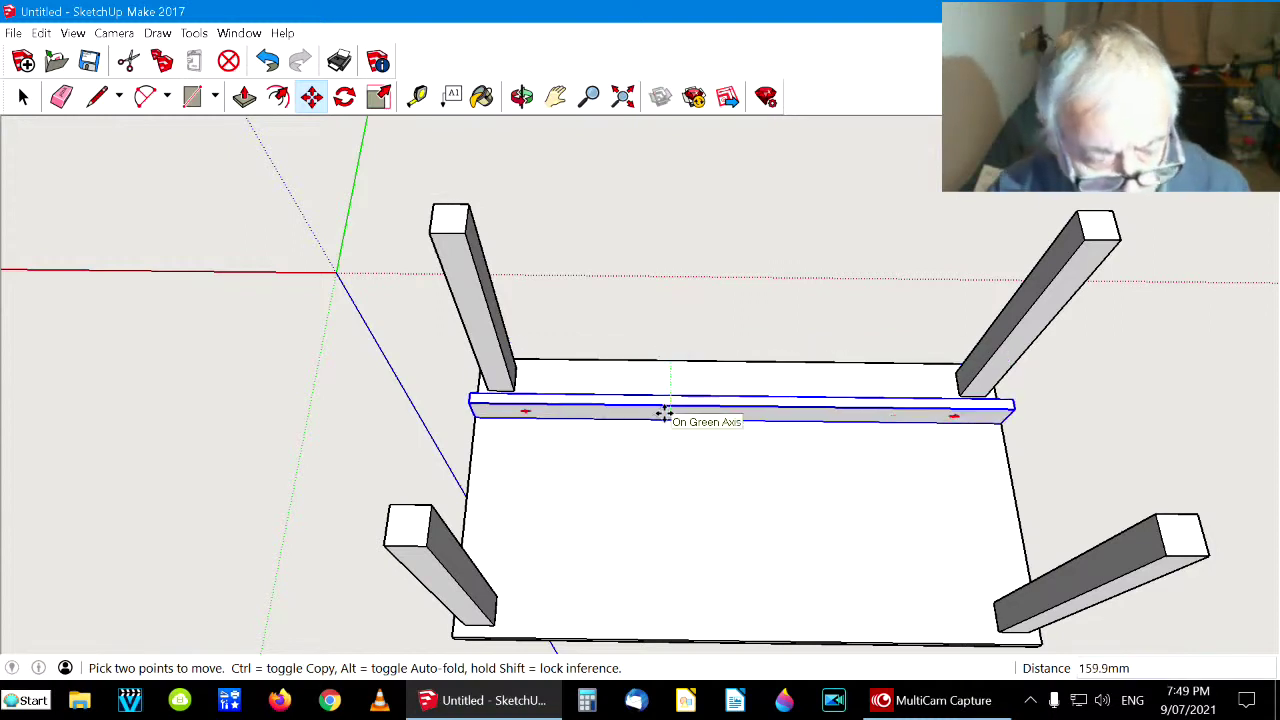
key(ctrl)
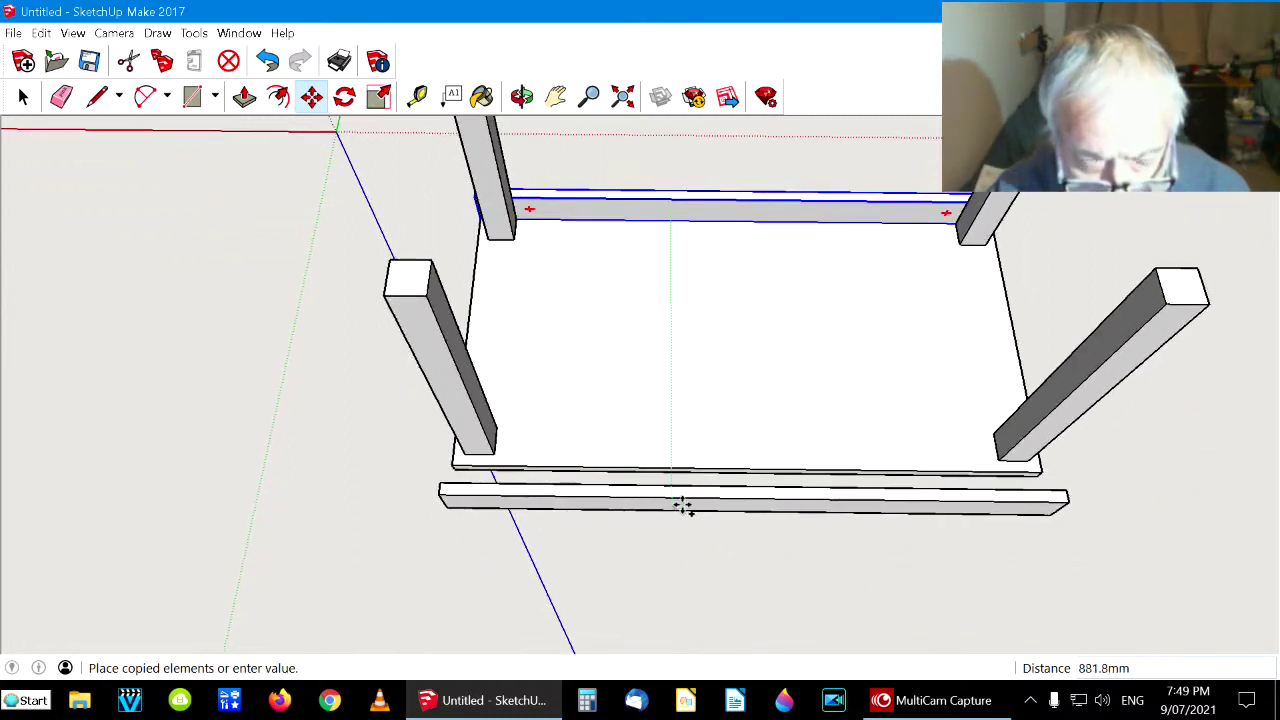
click(680, 506)
Move the copied skirt by its outer corner onto the matching underside corner of the tabletop's opposite long edge
click(521, 97)
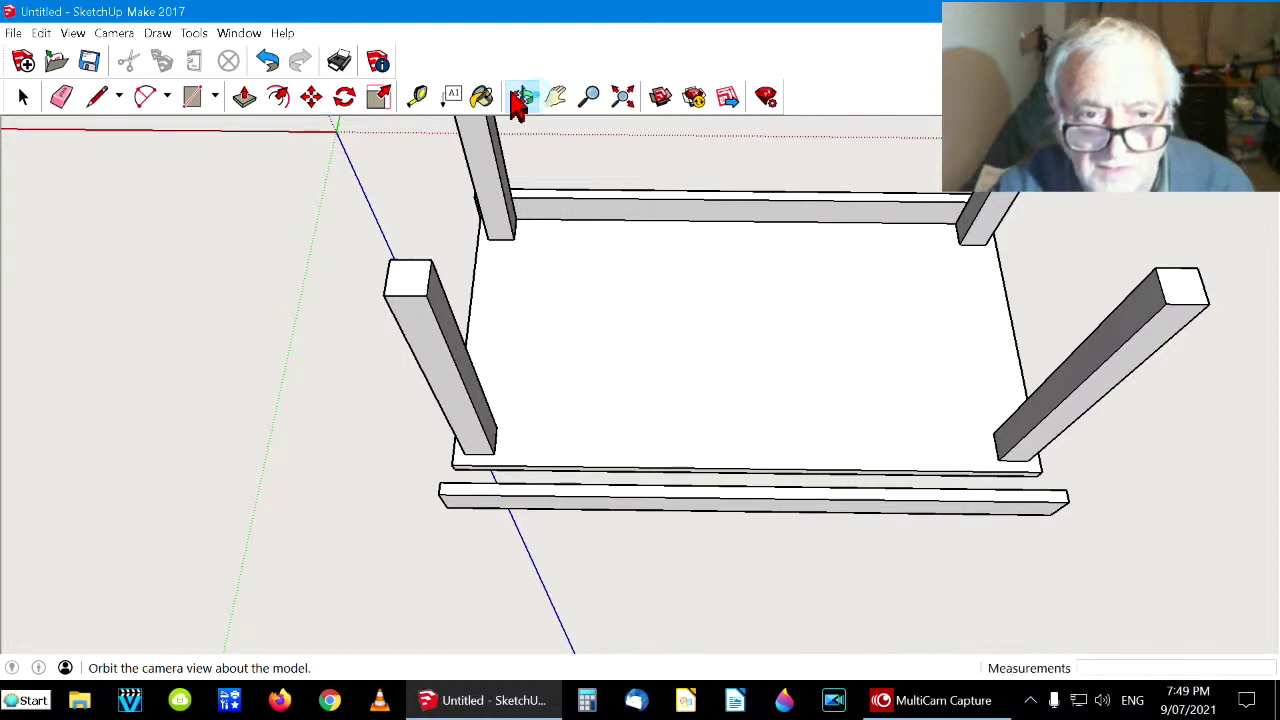
drag(637, 309, 560, 280)
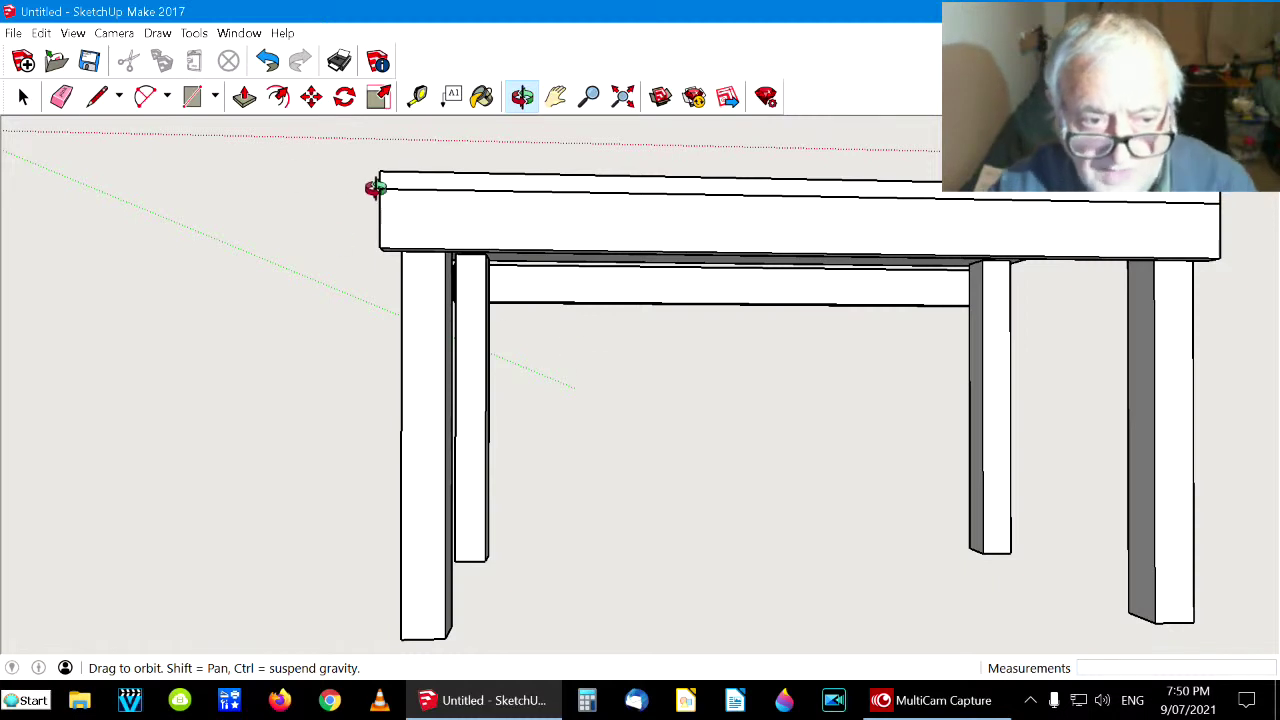
click(23, 97)
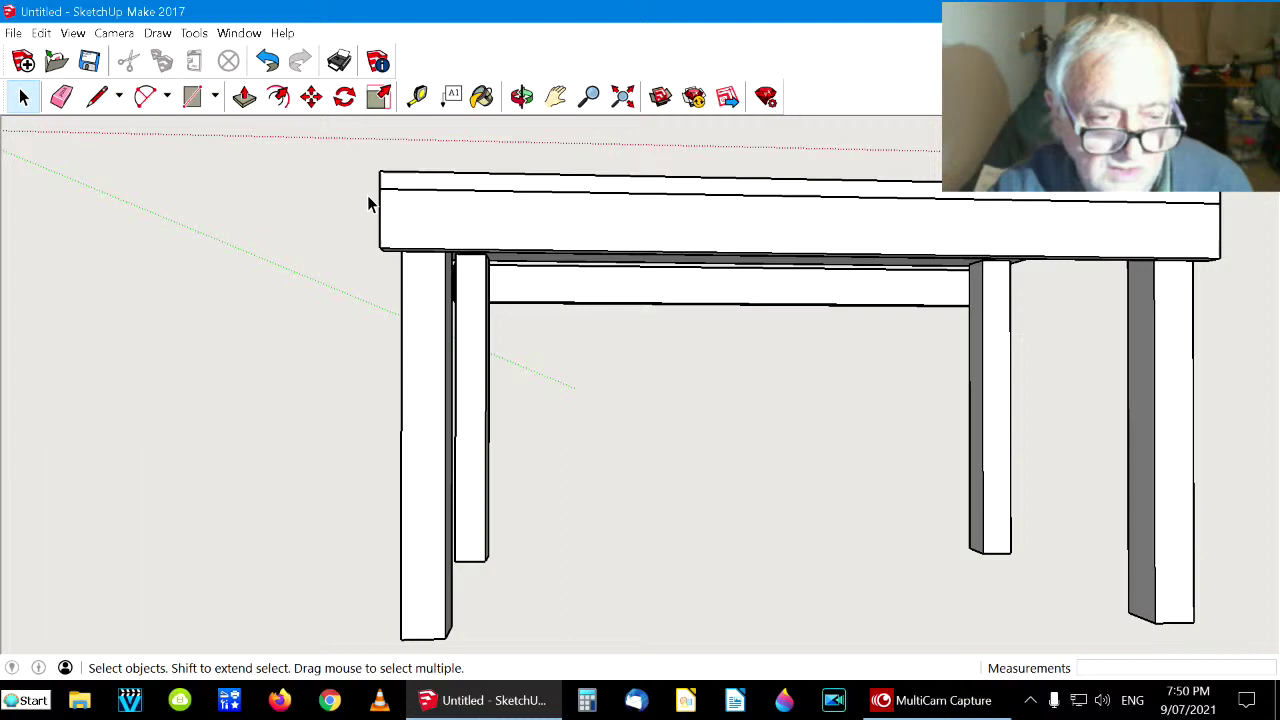
click(525, 100)
drag(732, 386, 917, 433)
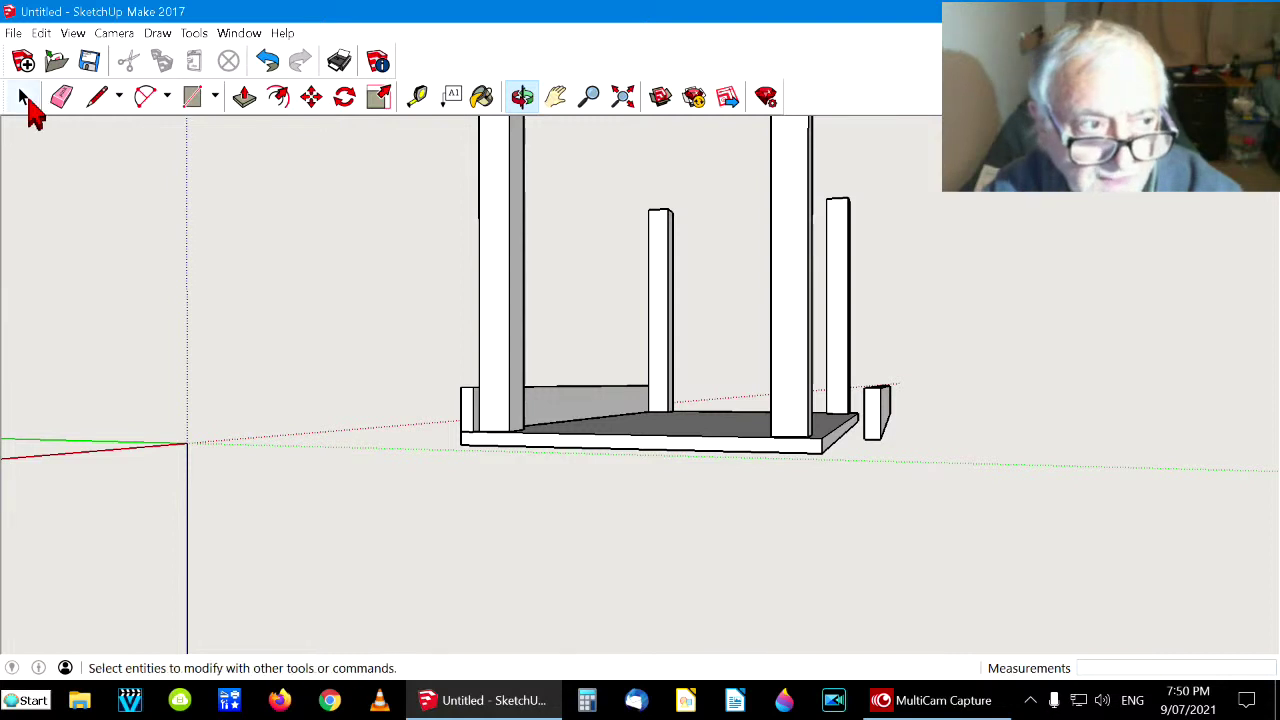
click(23, 96)
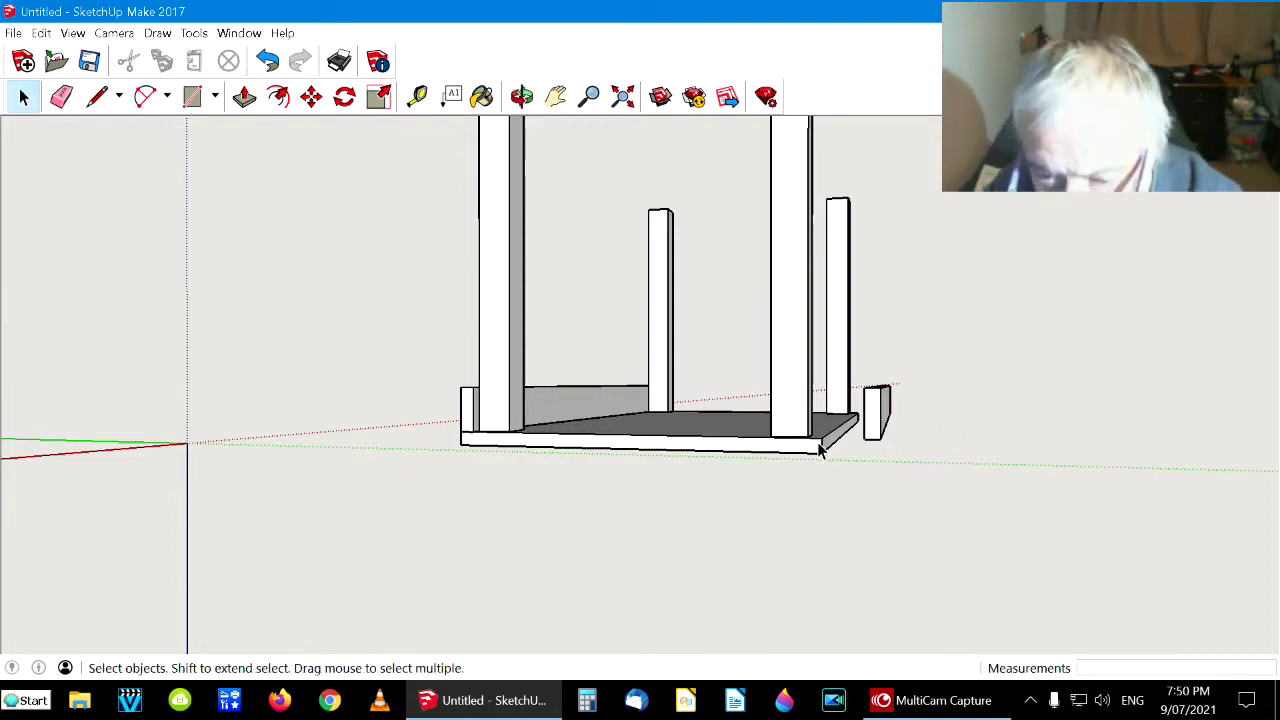
click(314, 104)
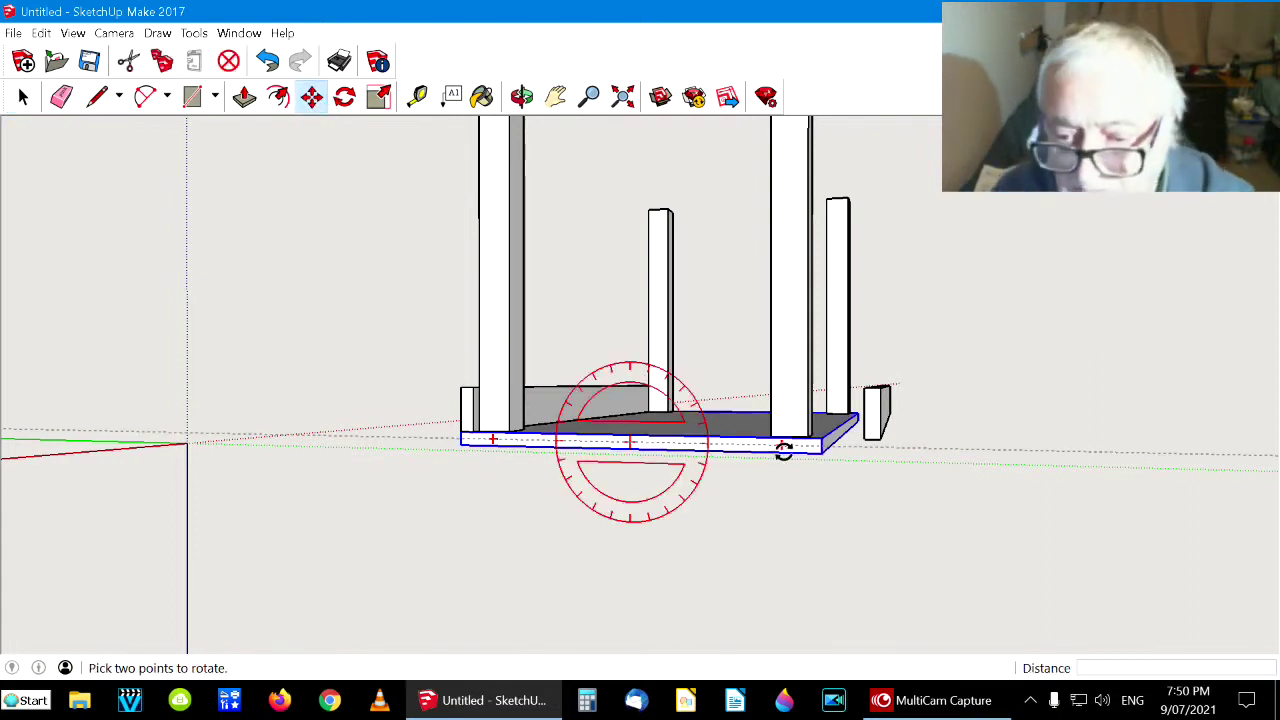
click(880, 448)
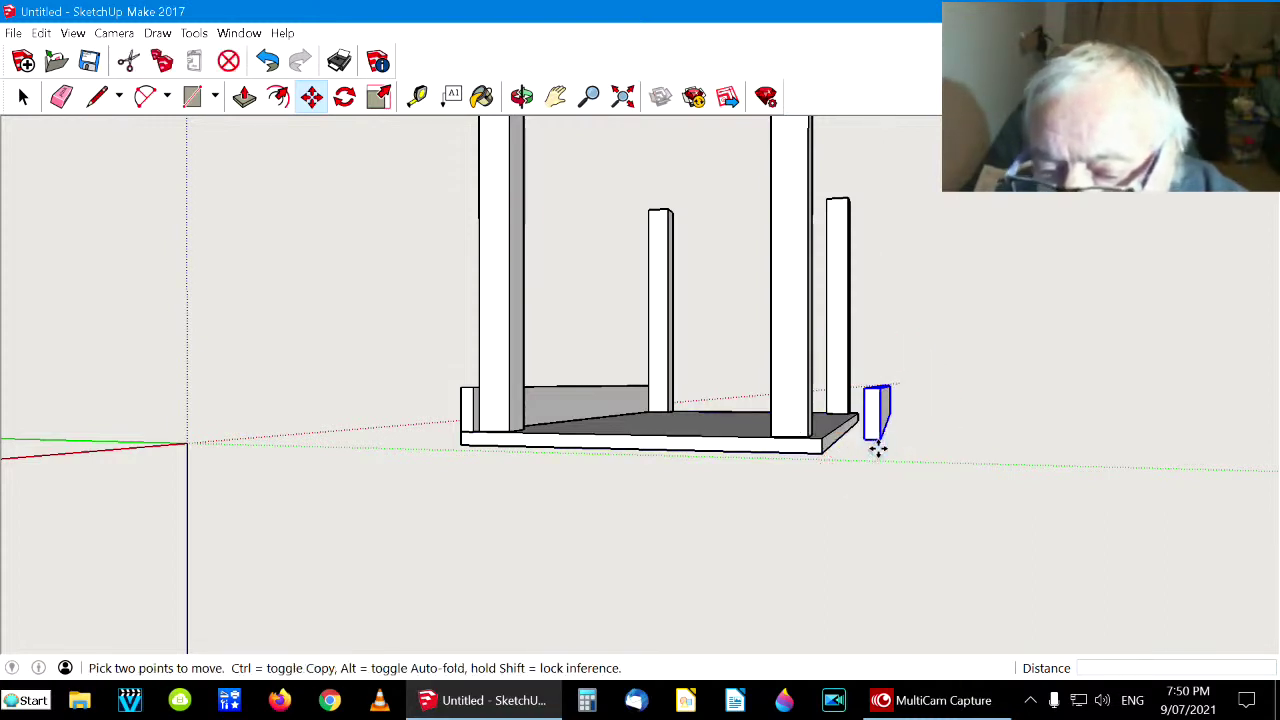
click(820, 440)
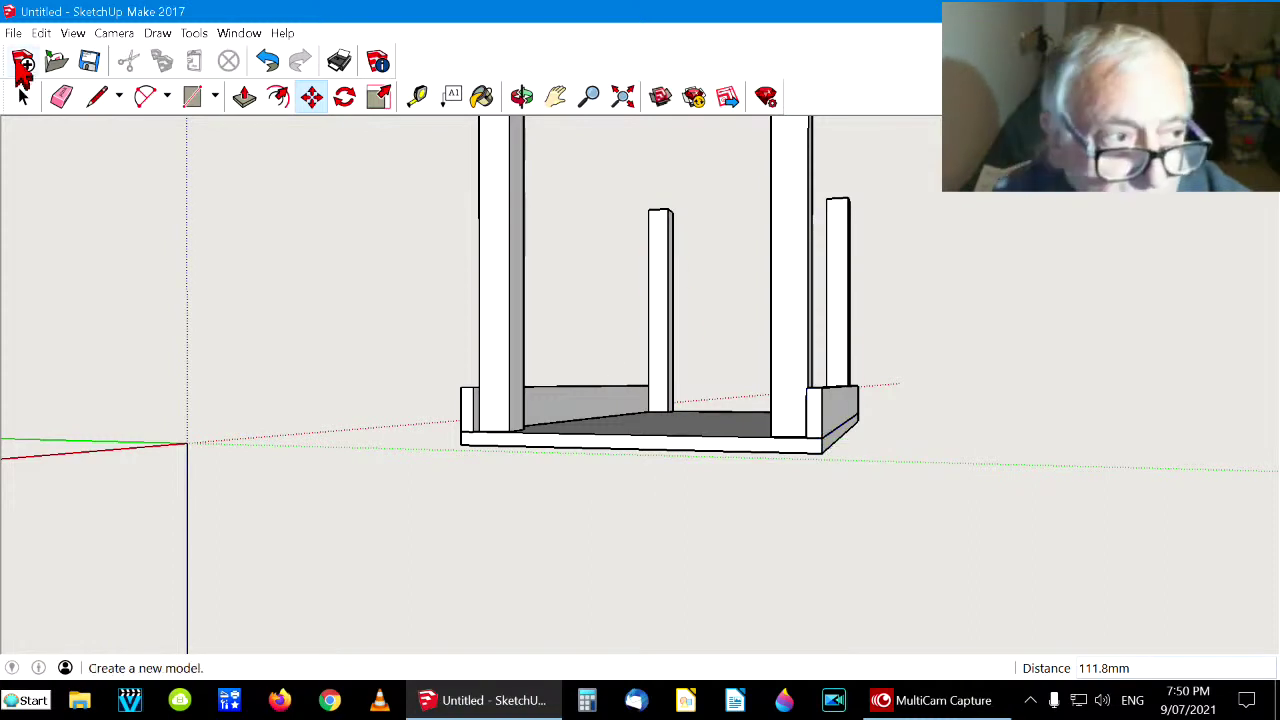
click(23, 98)
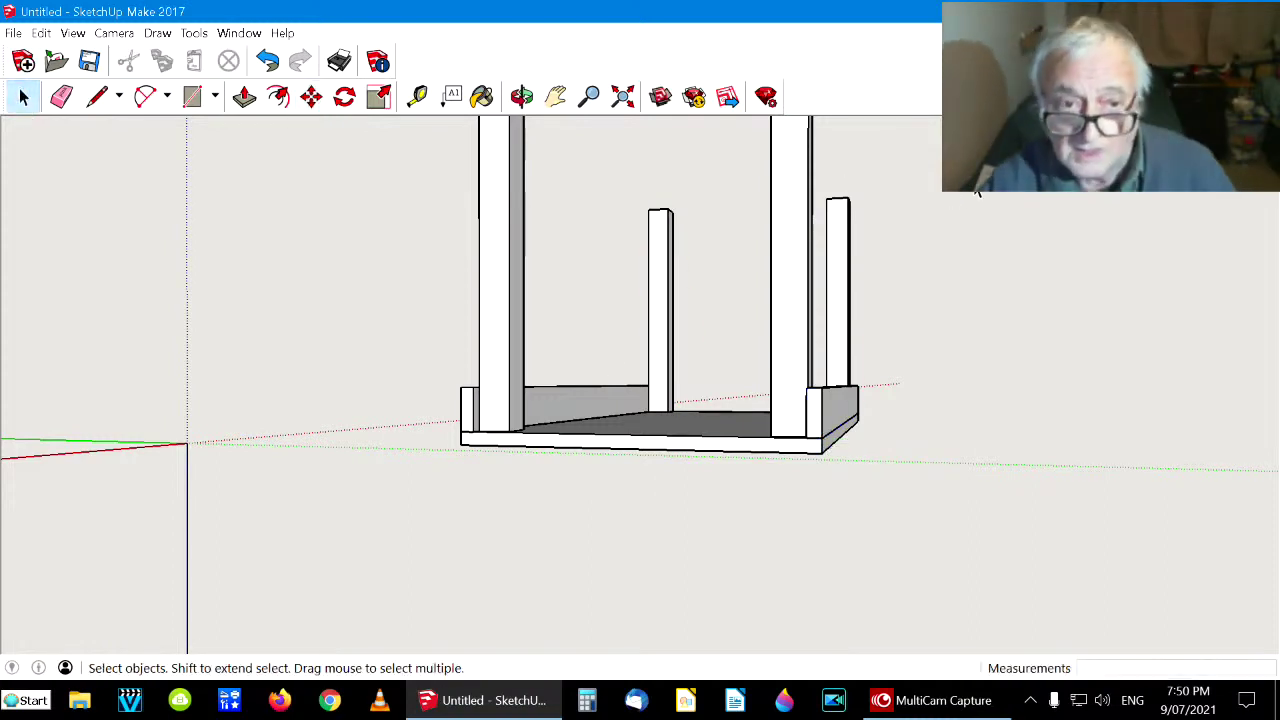
Paint the tabletop with the pale yellow wood material
click(522, 96)
drag(631, 194, 586, 328)
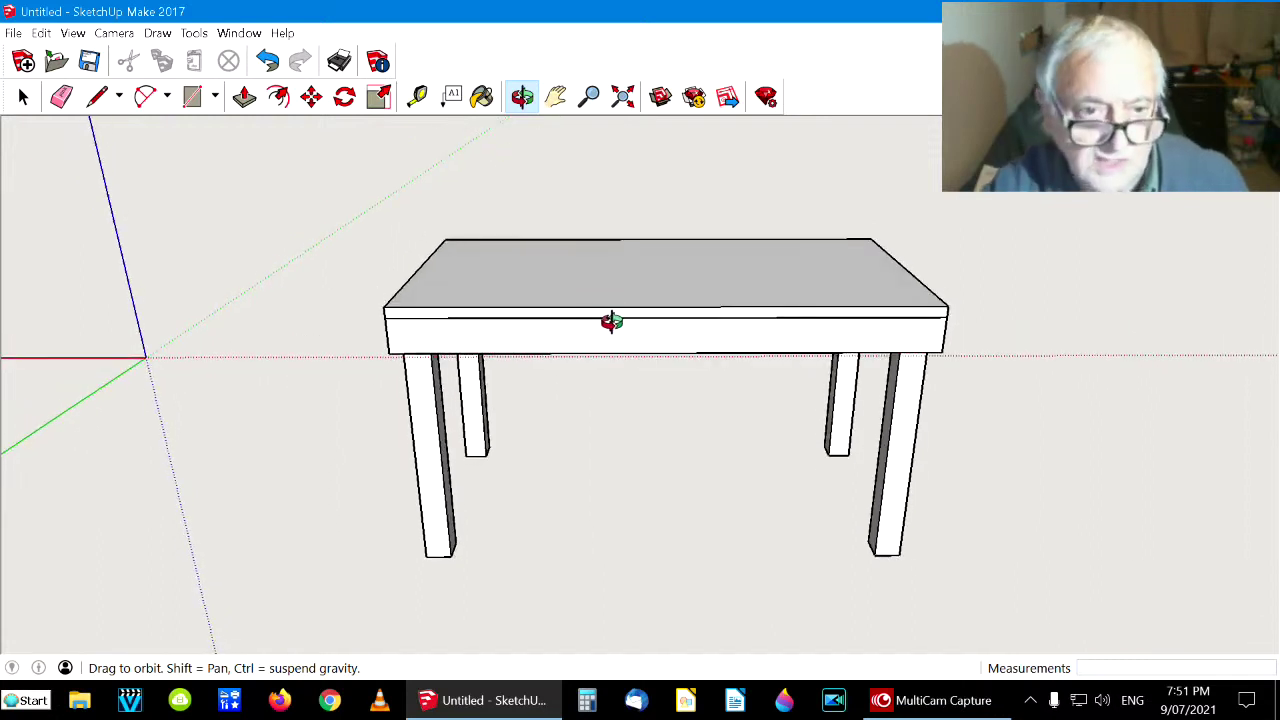
click(482, 96)
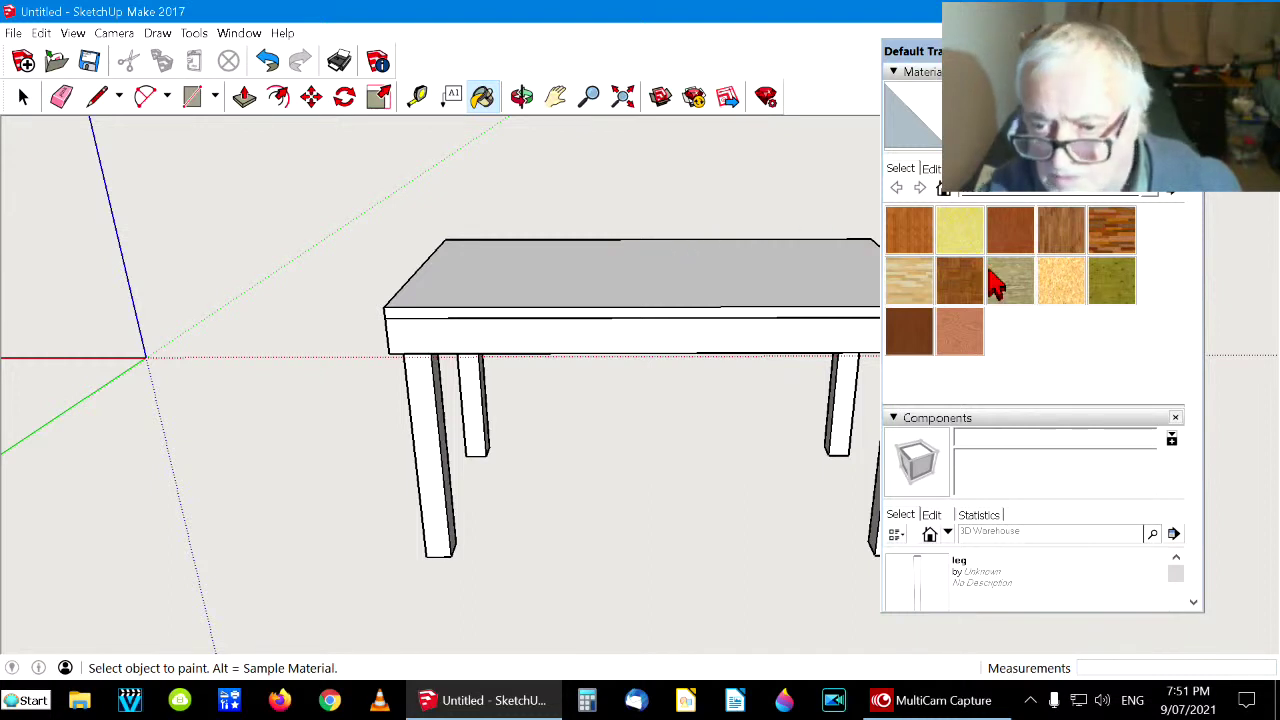
click(965, 235)
click(674, 270)
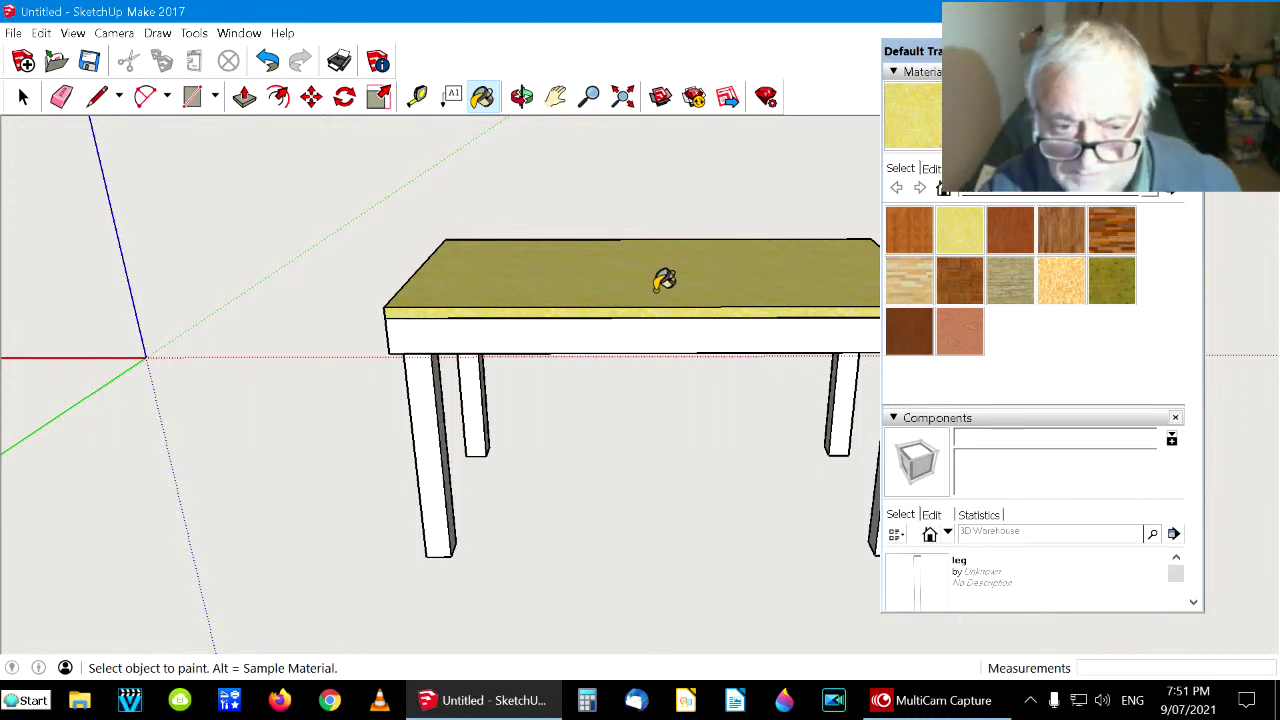
Paint both long skirt boards and all four legs with the same pale yellow wood material as the tabletop
click(536, 331)
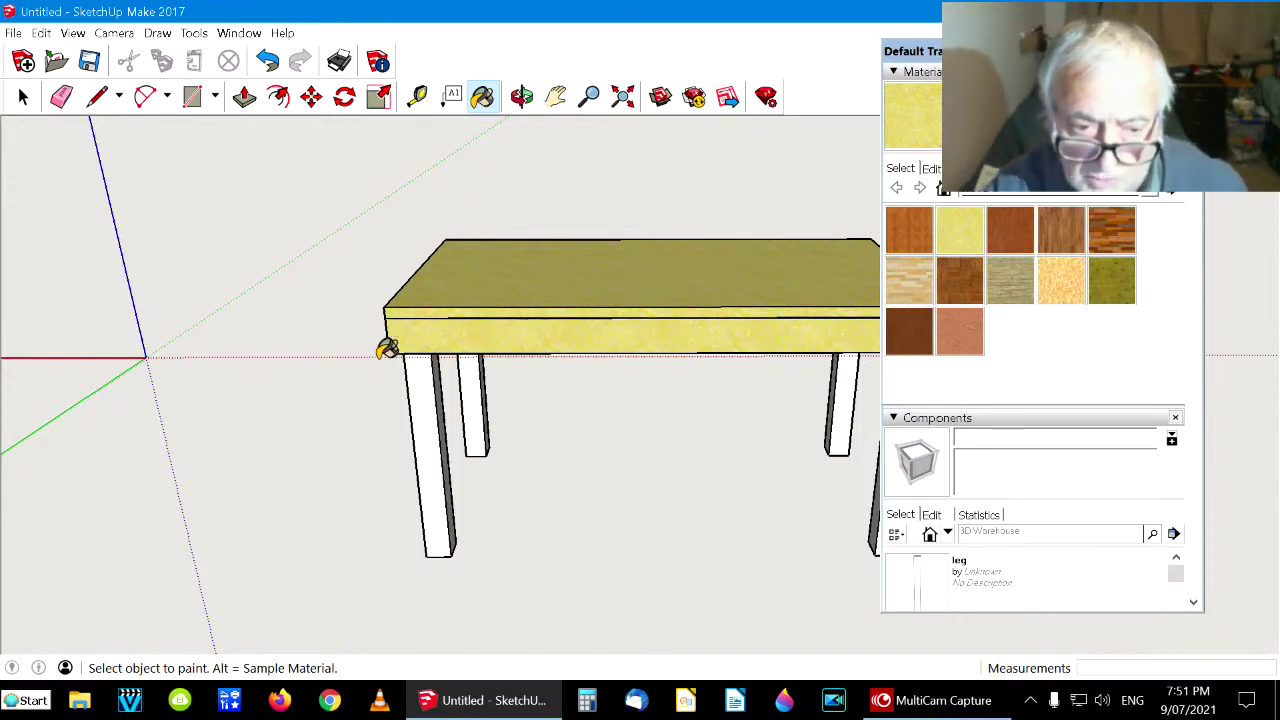
click(427, 436)
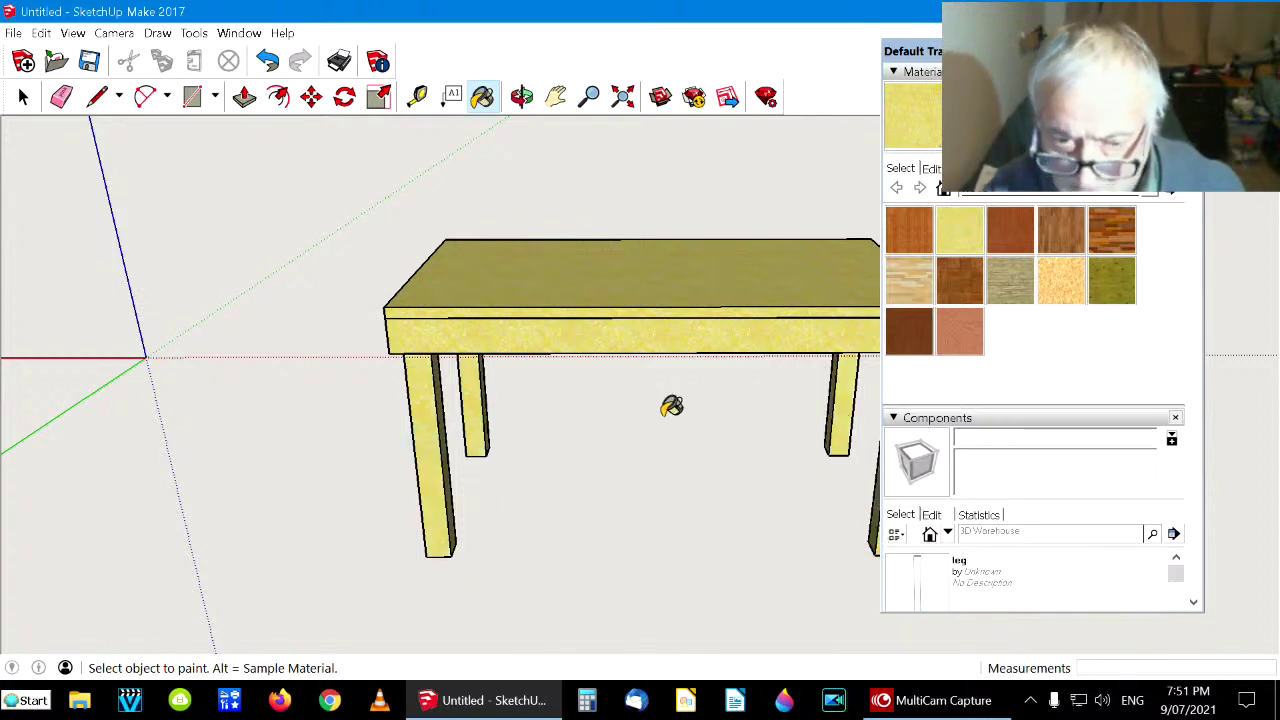
click(521, 105)
drag(594, 360, 763, 494)
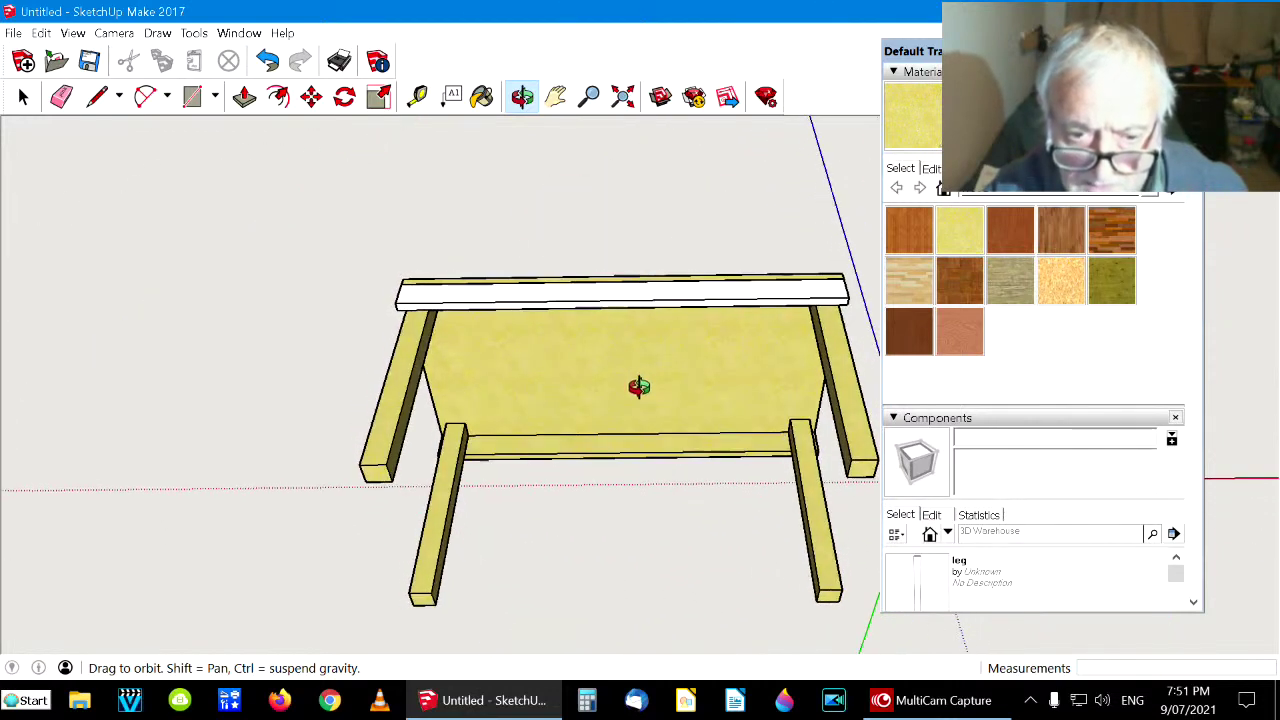
drag(639, 387, 583, 277)
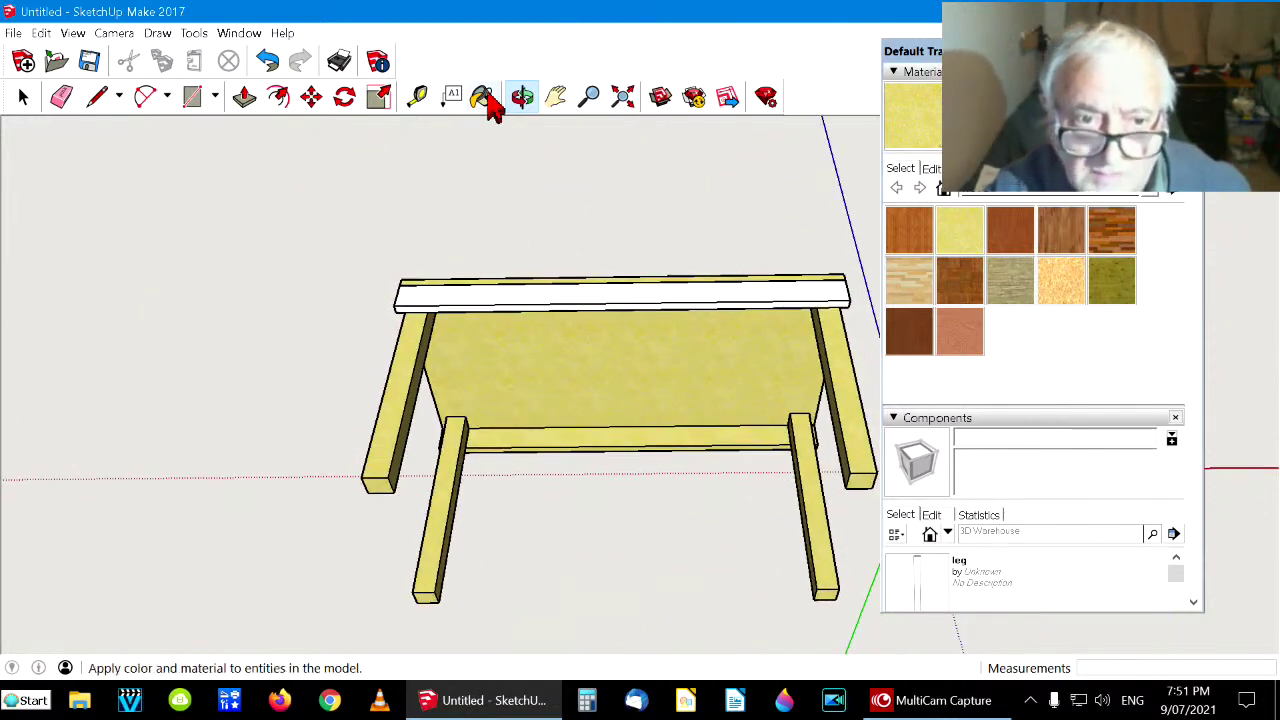
click(482, 97)
click(550, 295)
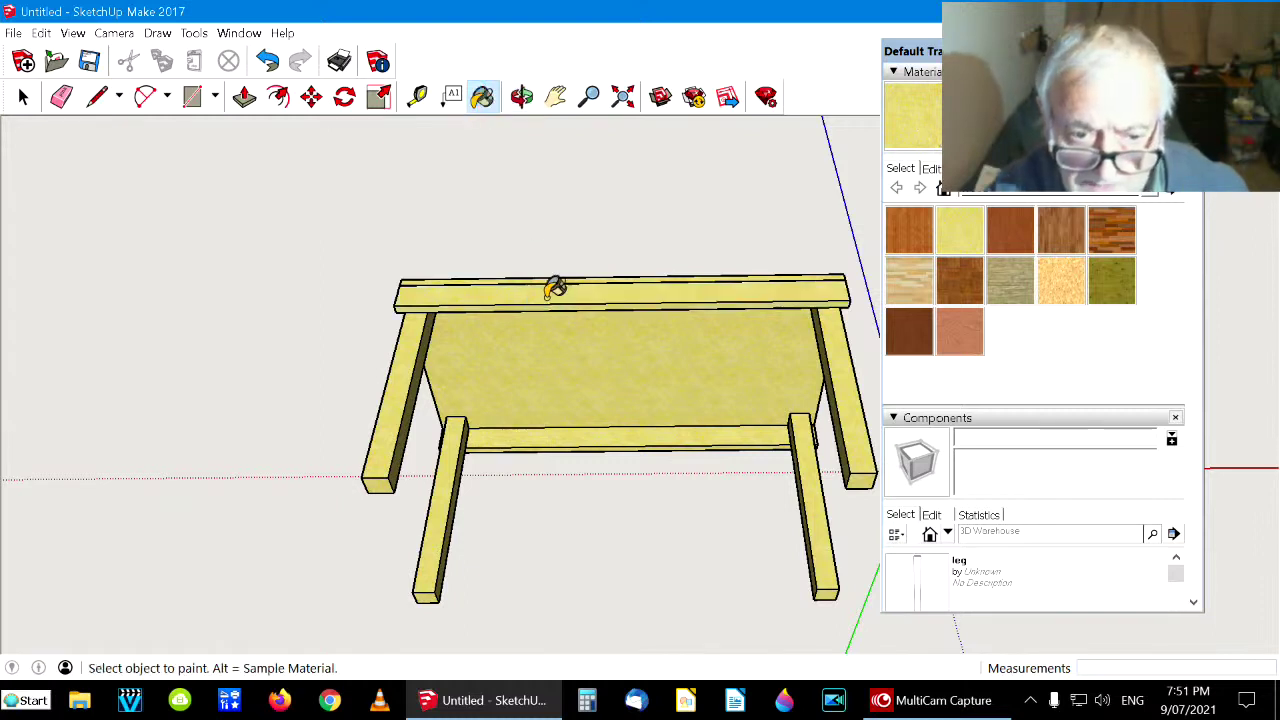
click(520, 96)
drag(514, 366, 636, 332)
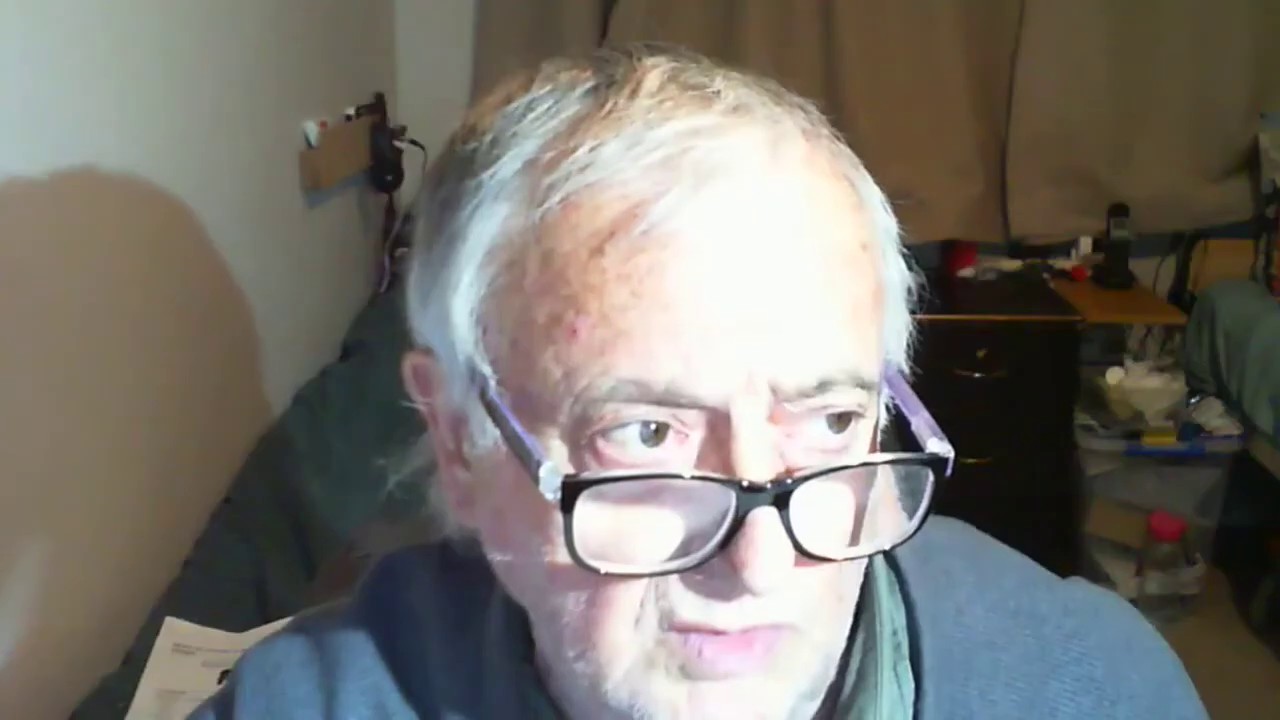